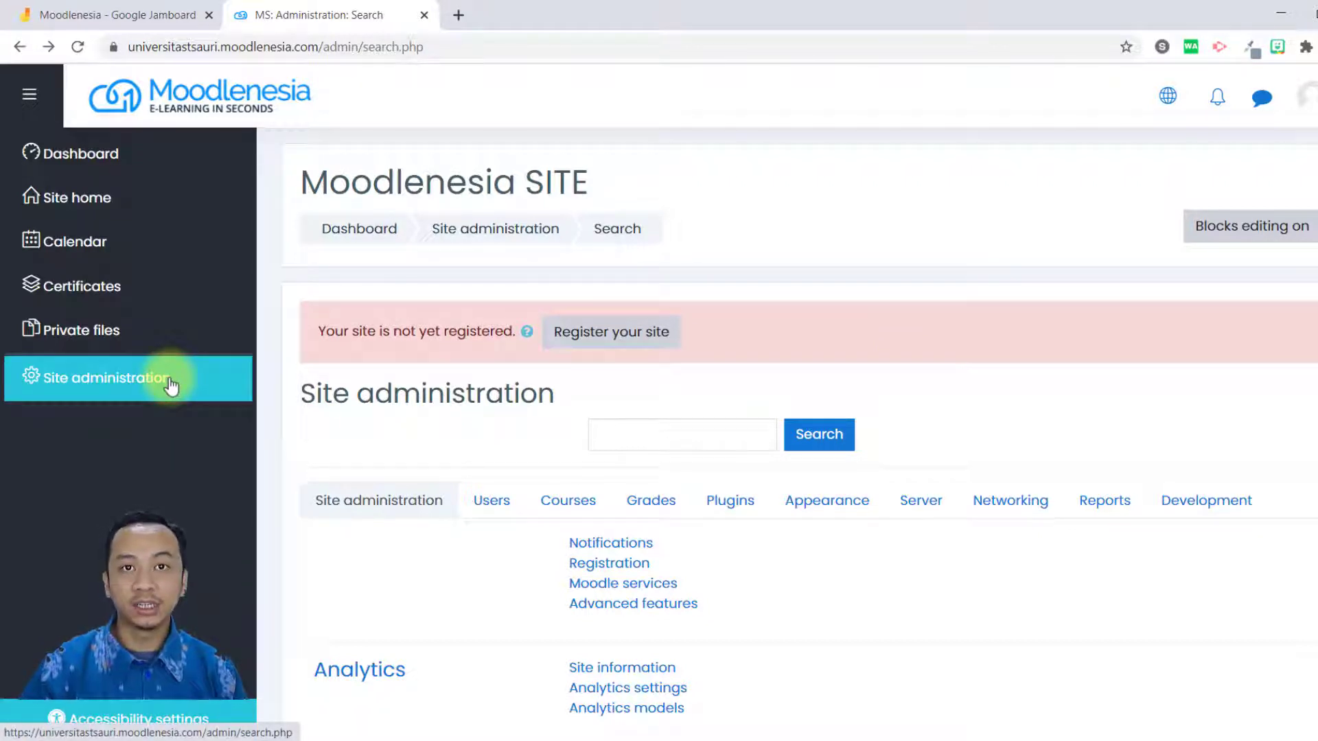
Open the Language settings page from the Language category of Site administration.
scroll(735, 460, "down", 7)
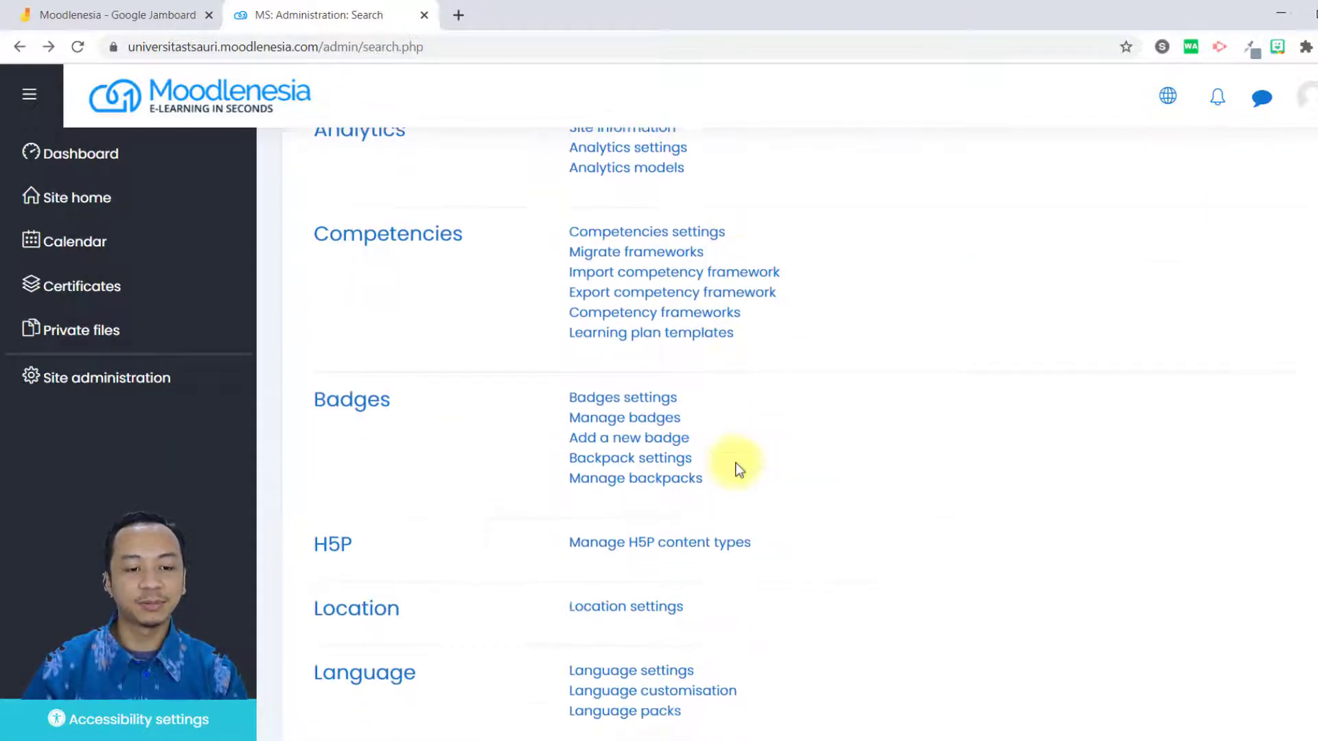
scroll(749, 470, "up", 8)
scroll(750, 474, "down", 6)
scroll(753, 484, "down", 5)
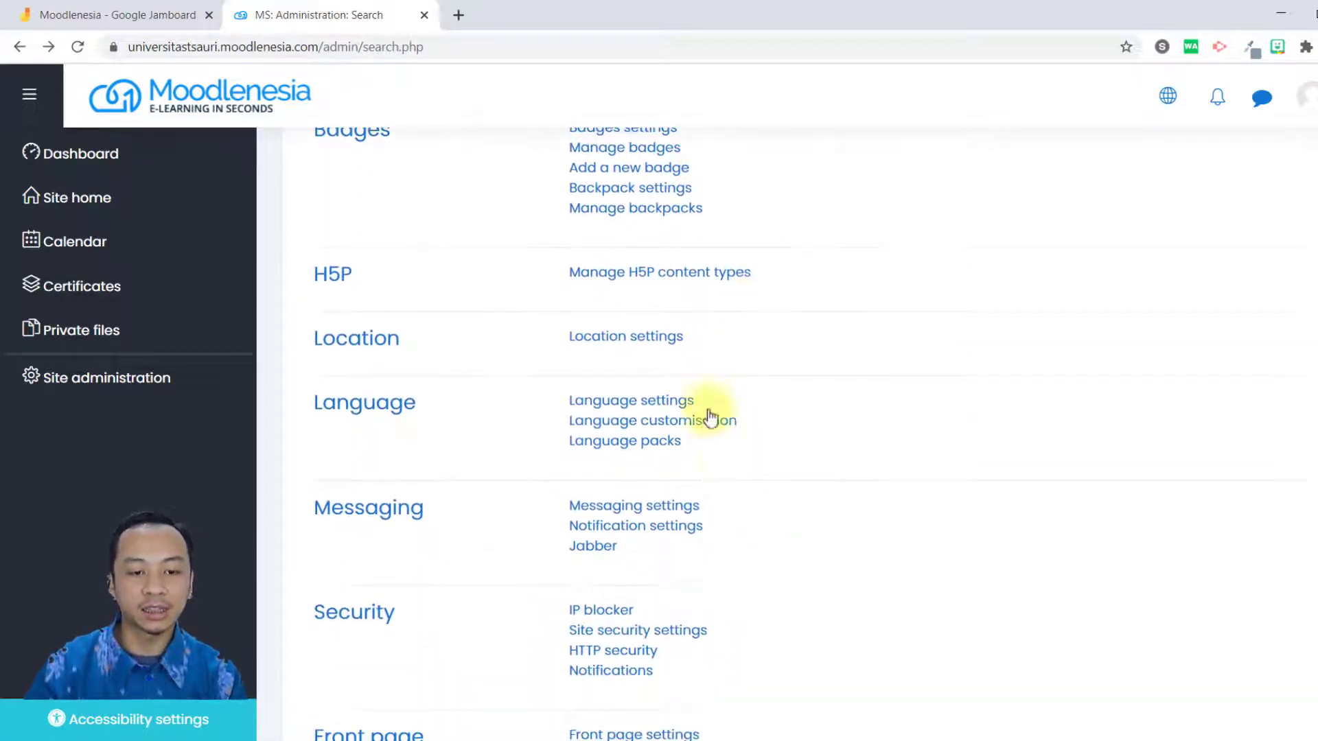
scroll(932, 413, "up", 2)
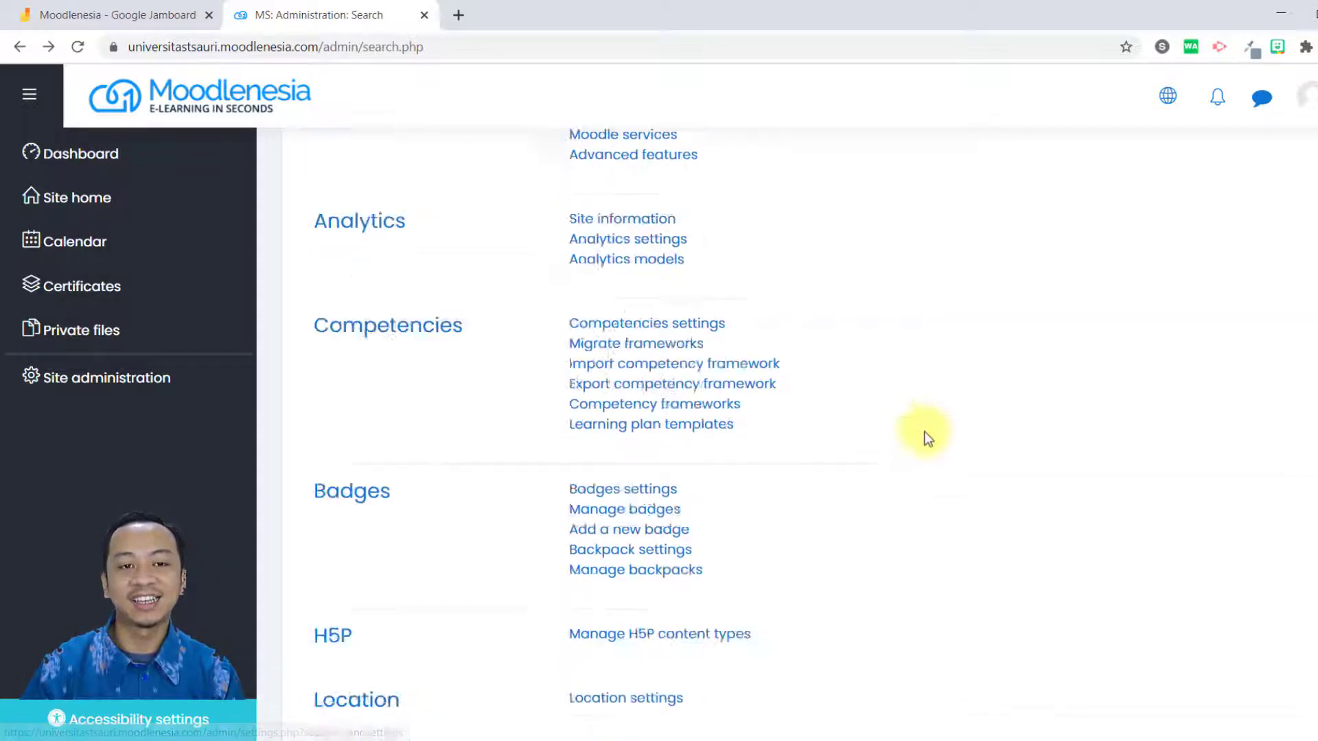
scroll(932, 413, "up", 10)
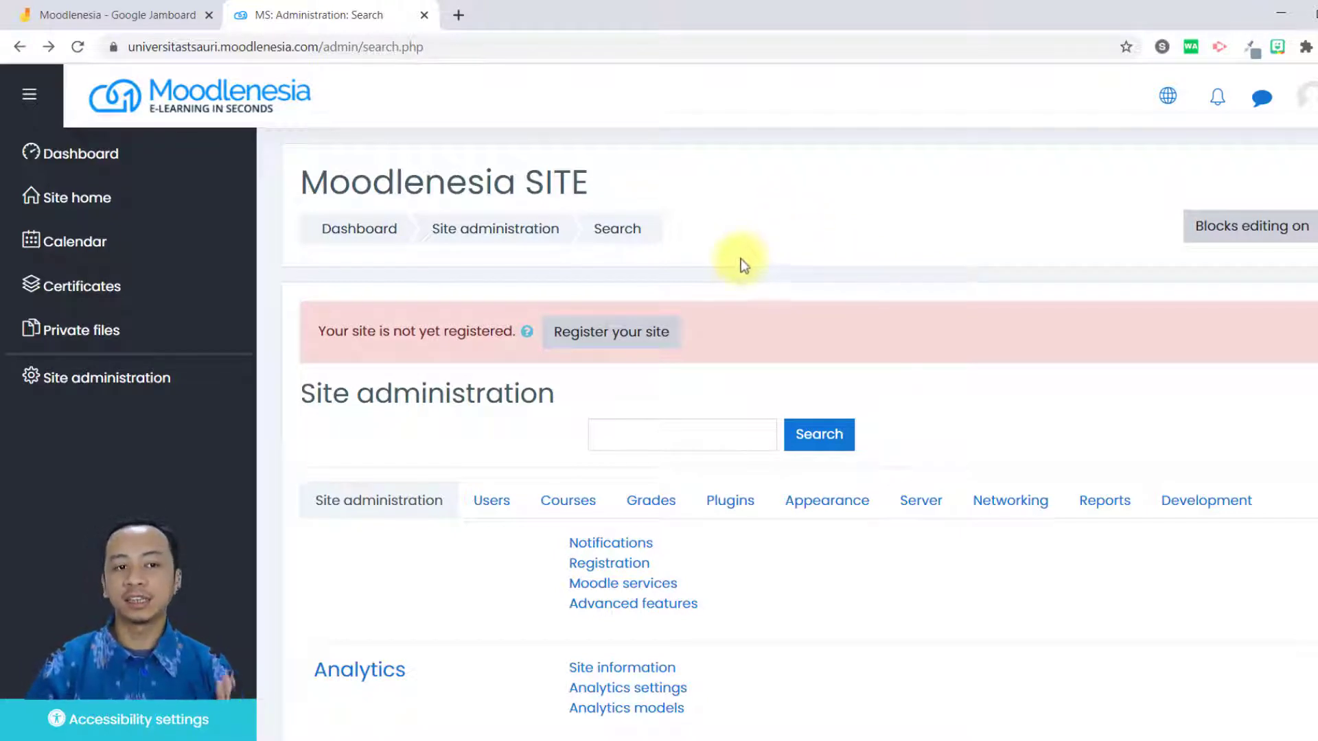
scroll(961, 315, "down", 8)
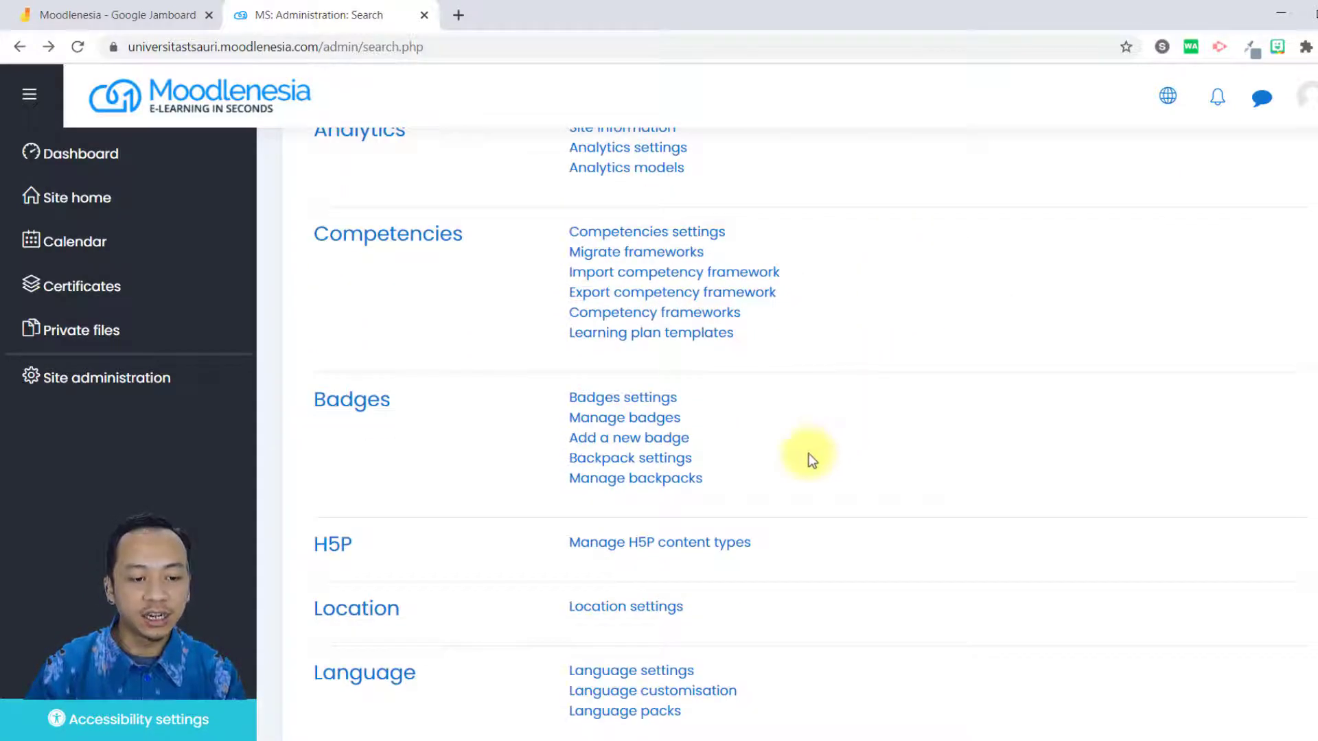
left_click(671, 672)
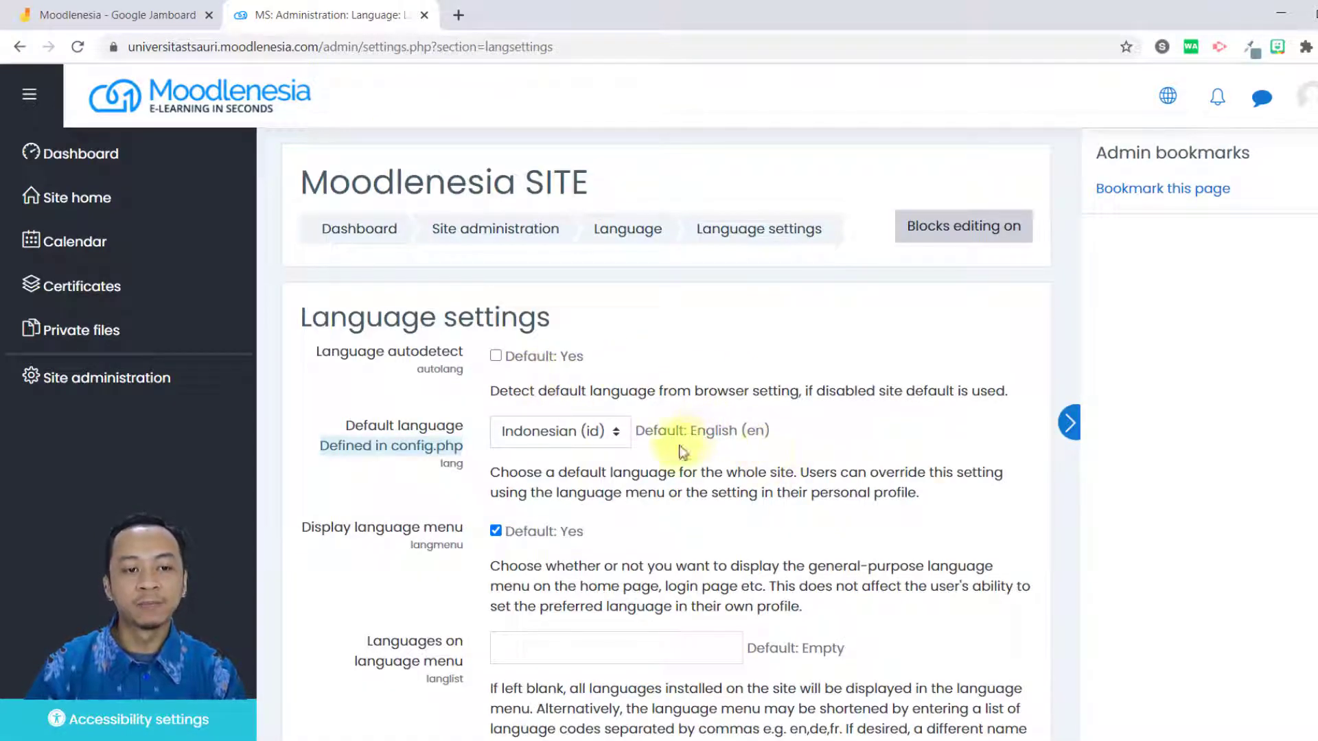
Review the Language settings page from language autodetect to Excel encoding, including the choices for the default language.
scroll(602, 478, "down", 1)
scroll(603, 509, "down", 12)
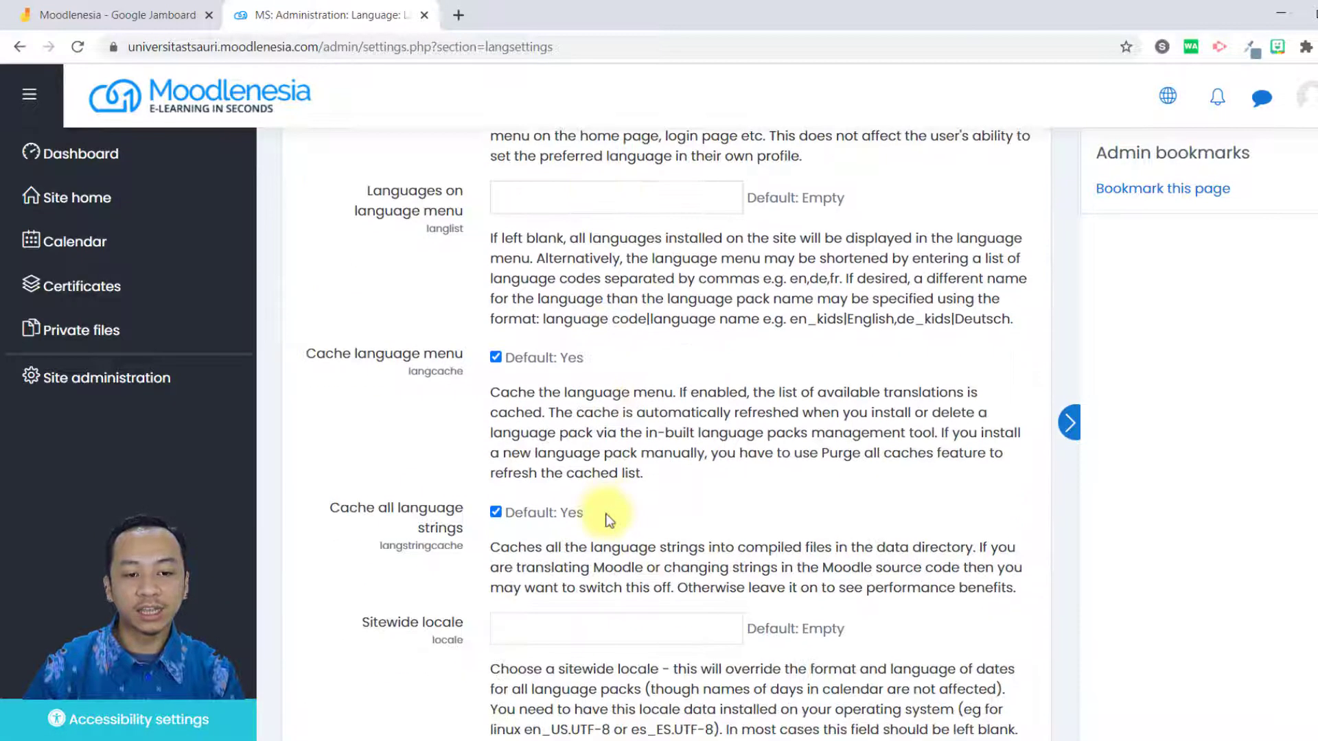
scroll(639, 594, "up", 15)
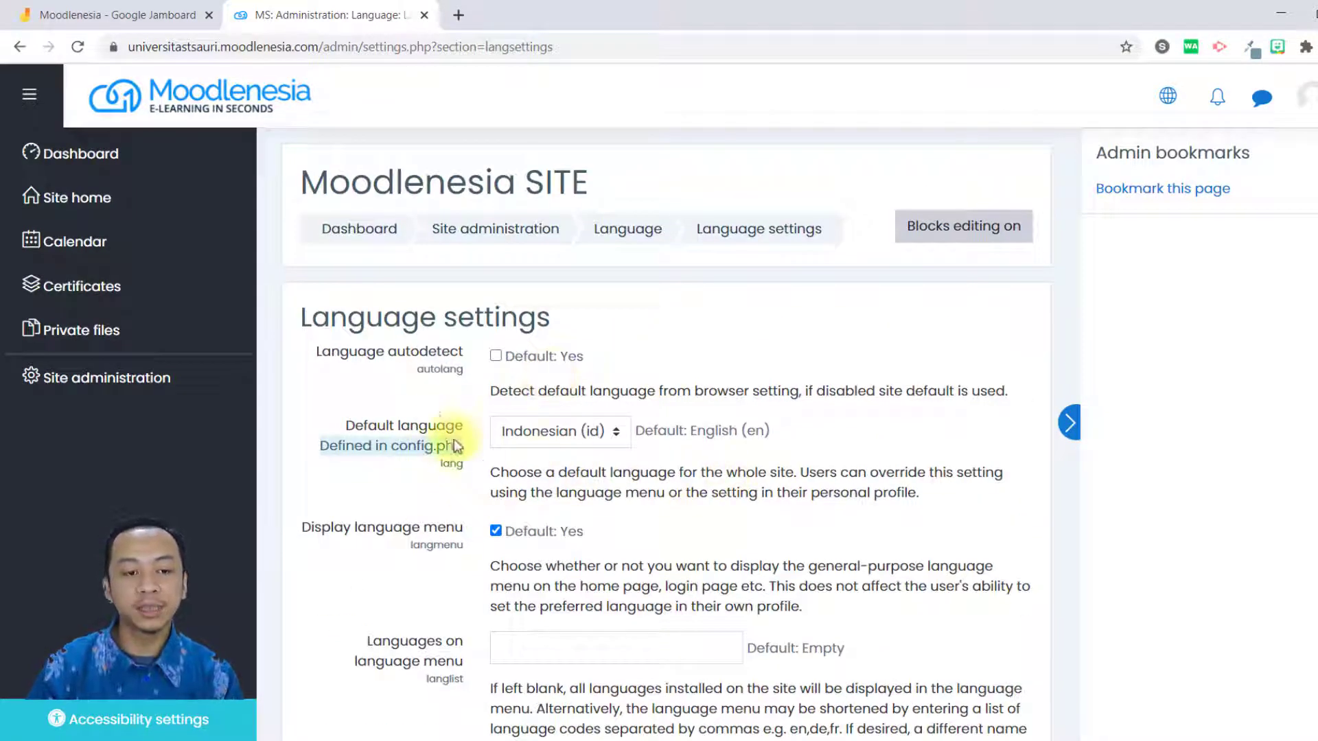
left_click(570, 429)
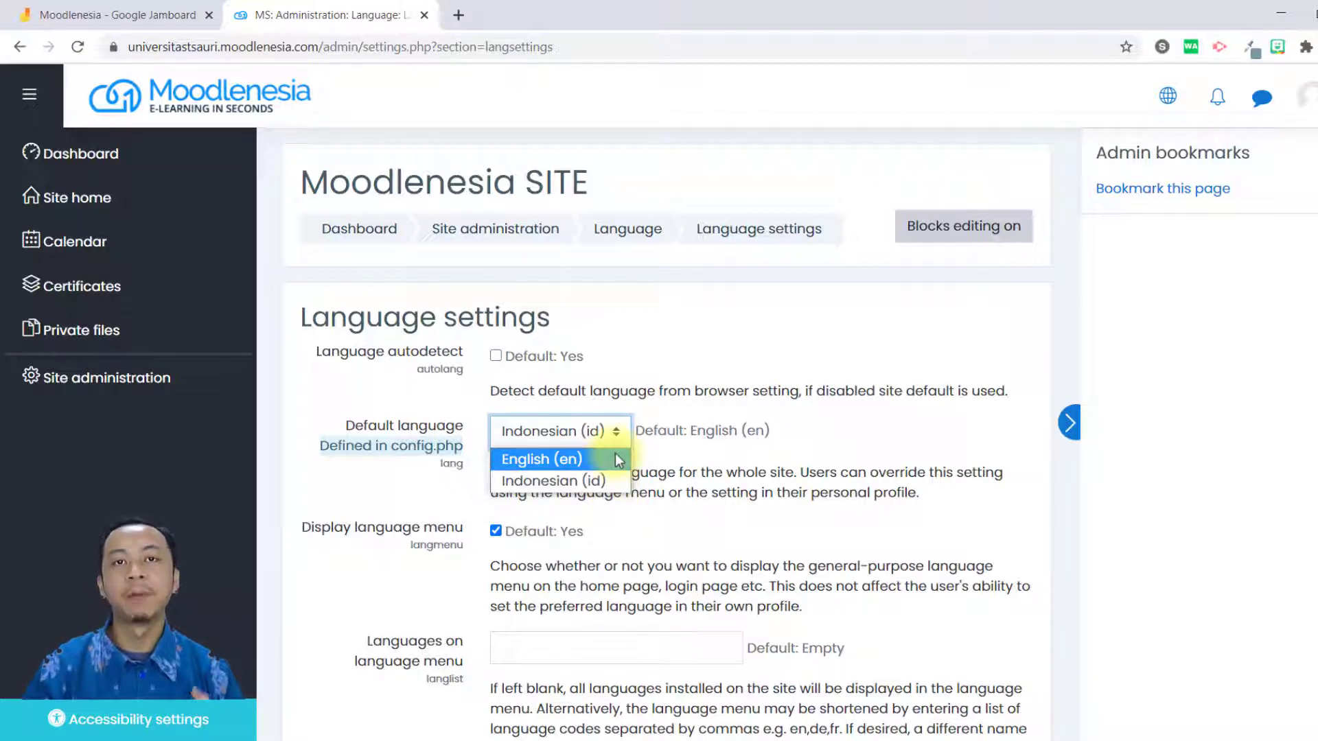
left_click(701, 507)
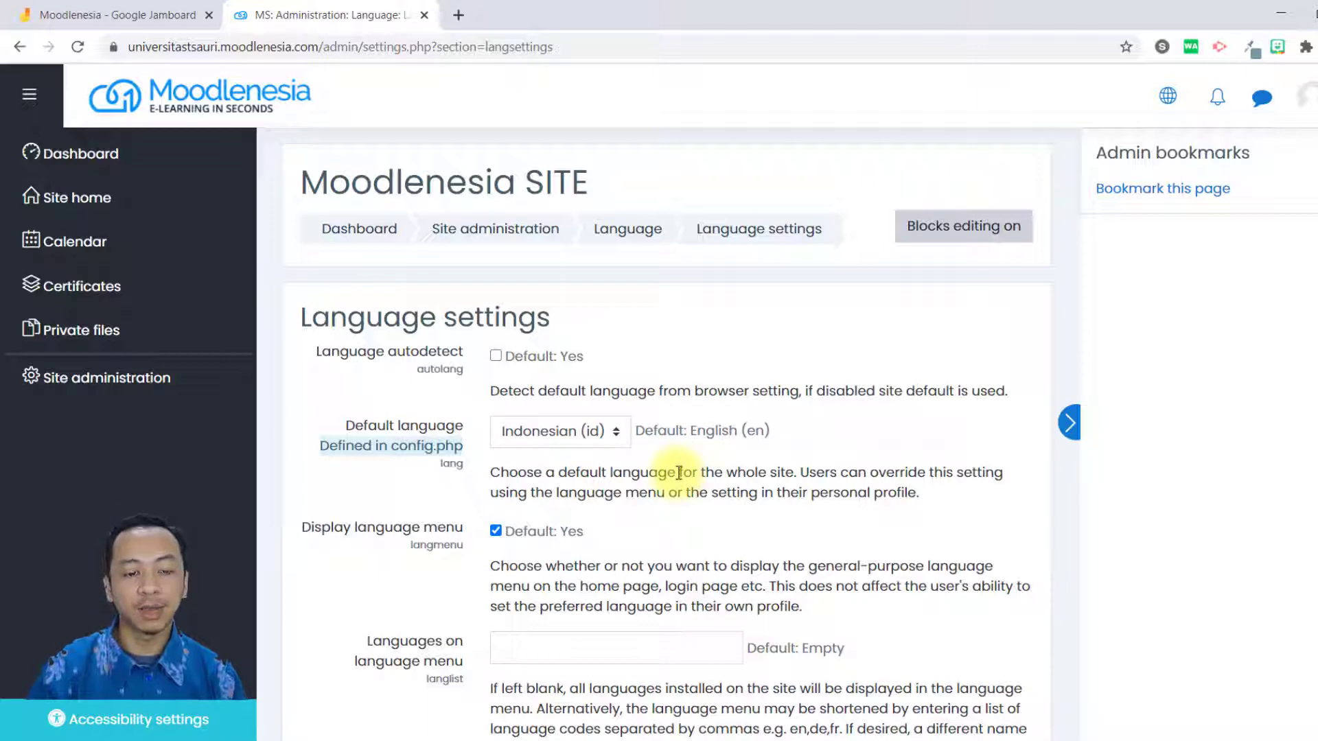
scroll(595, 445, "down", 5)
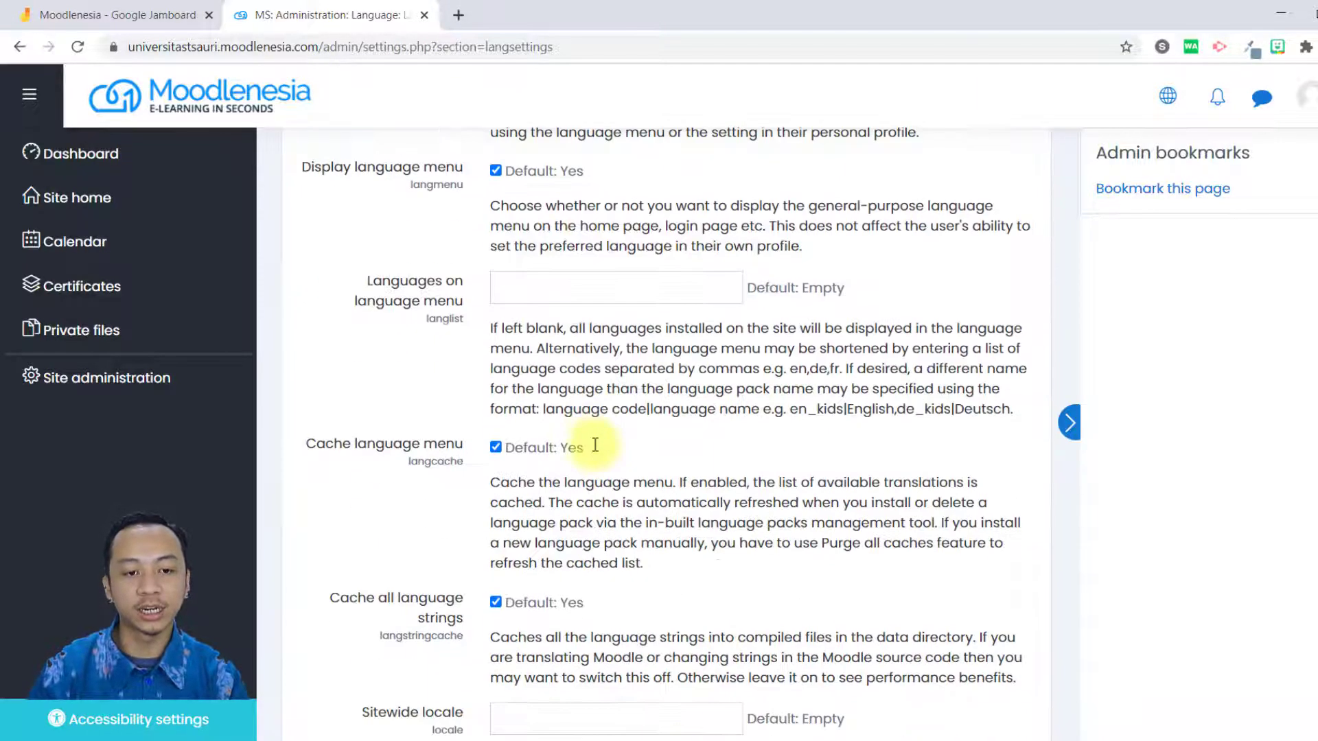
scroll(595, 445, "down", 3)
scroll(590, 447, "up", 8)
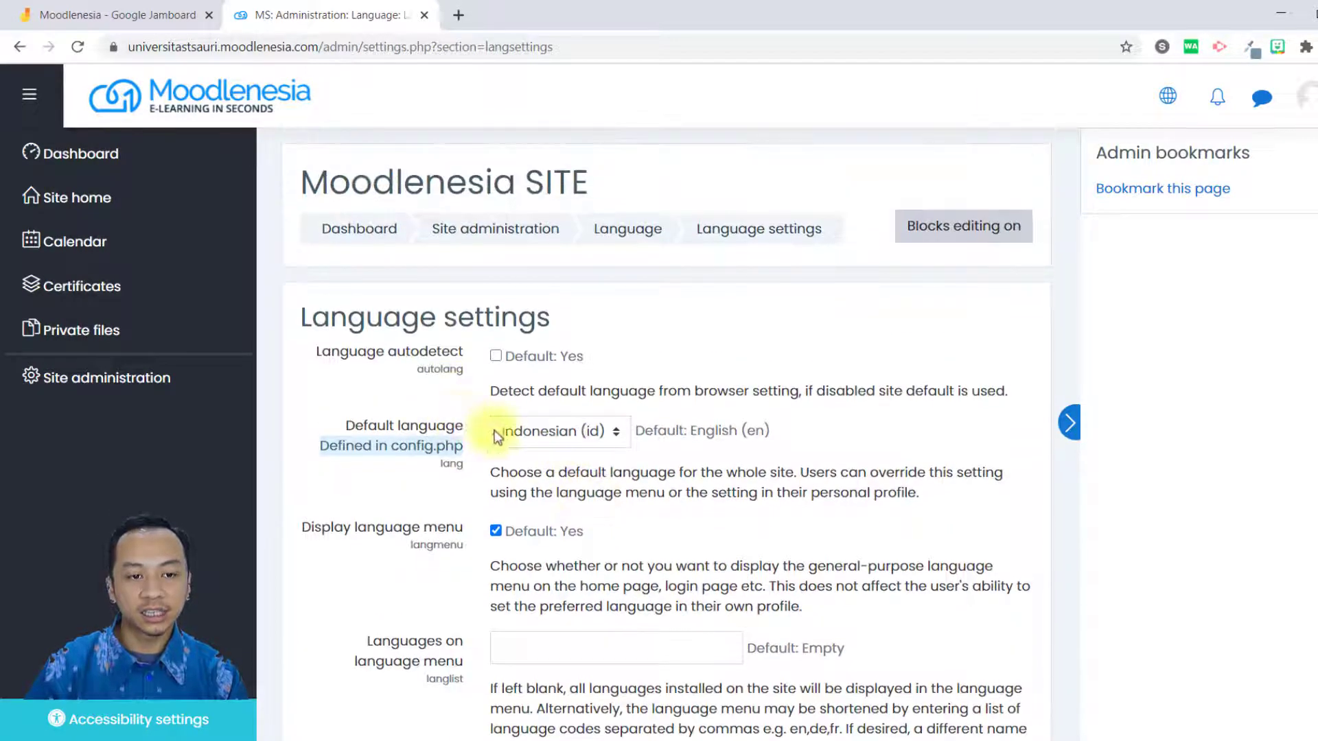
scroll(597, 495, "down", 10)
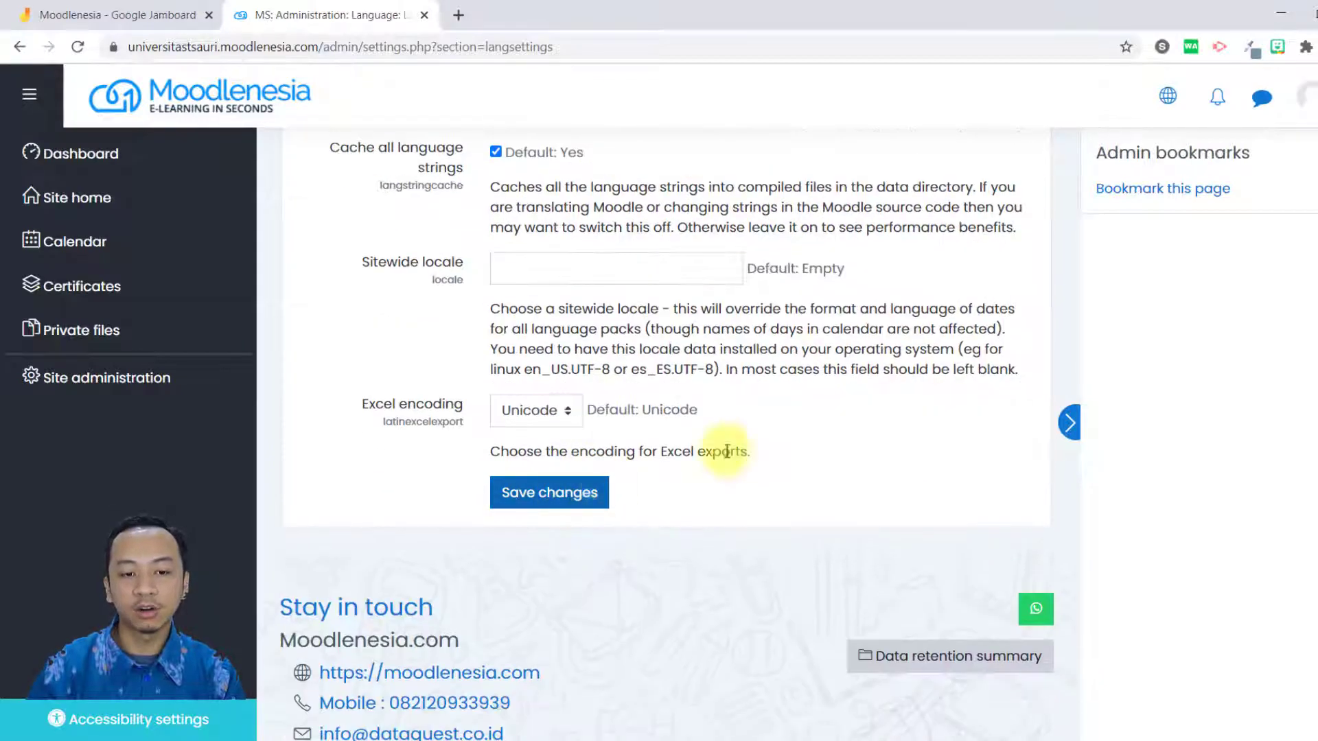
scroll(609, 491, "up", 3)
scroll(761, 426, "up", 10)
Switch the site's display language to Indonesian (id) and back to English (en).
left_click(1167, 97)
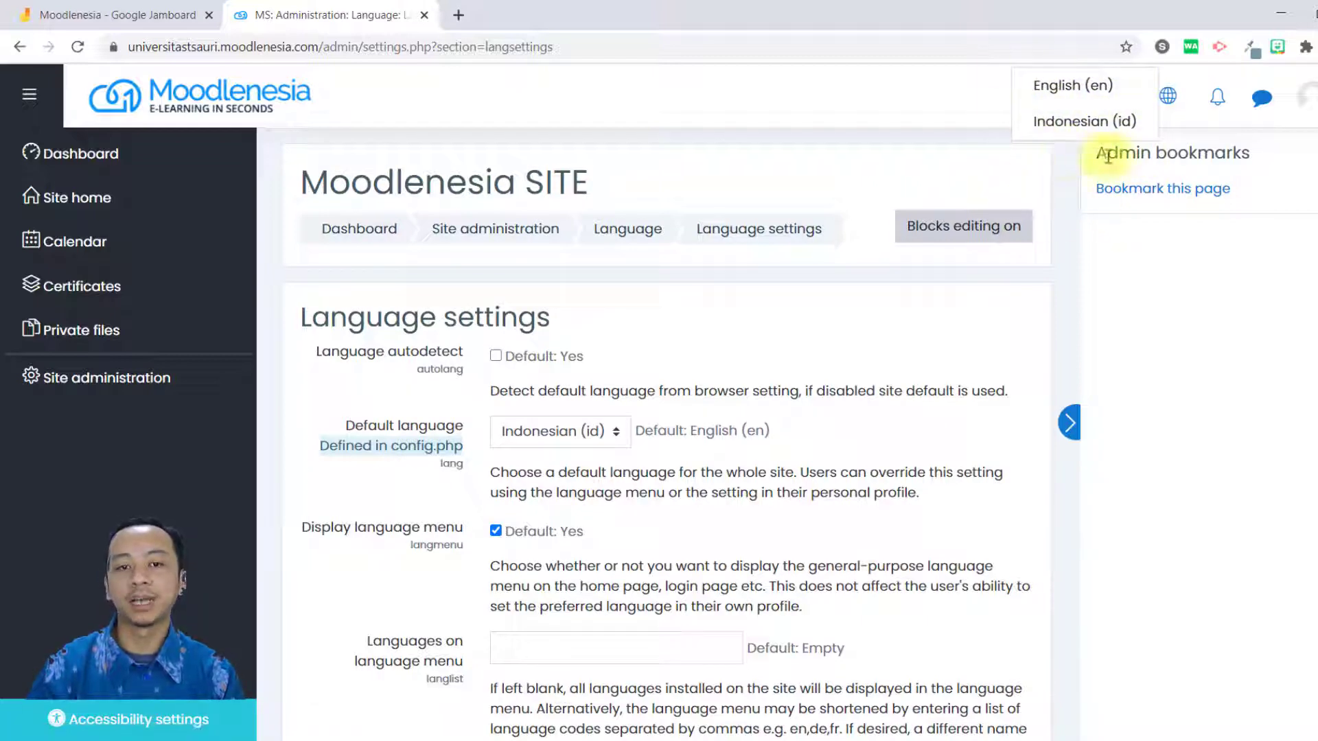
left_click(1107, 131)
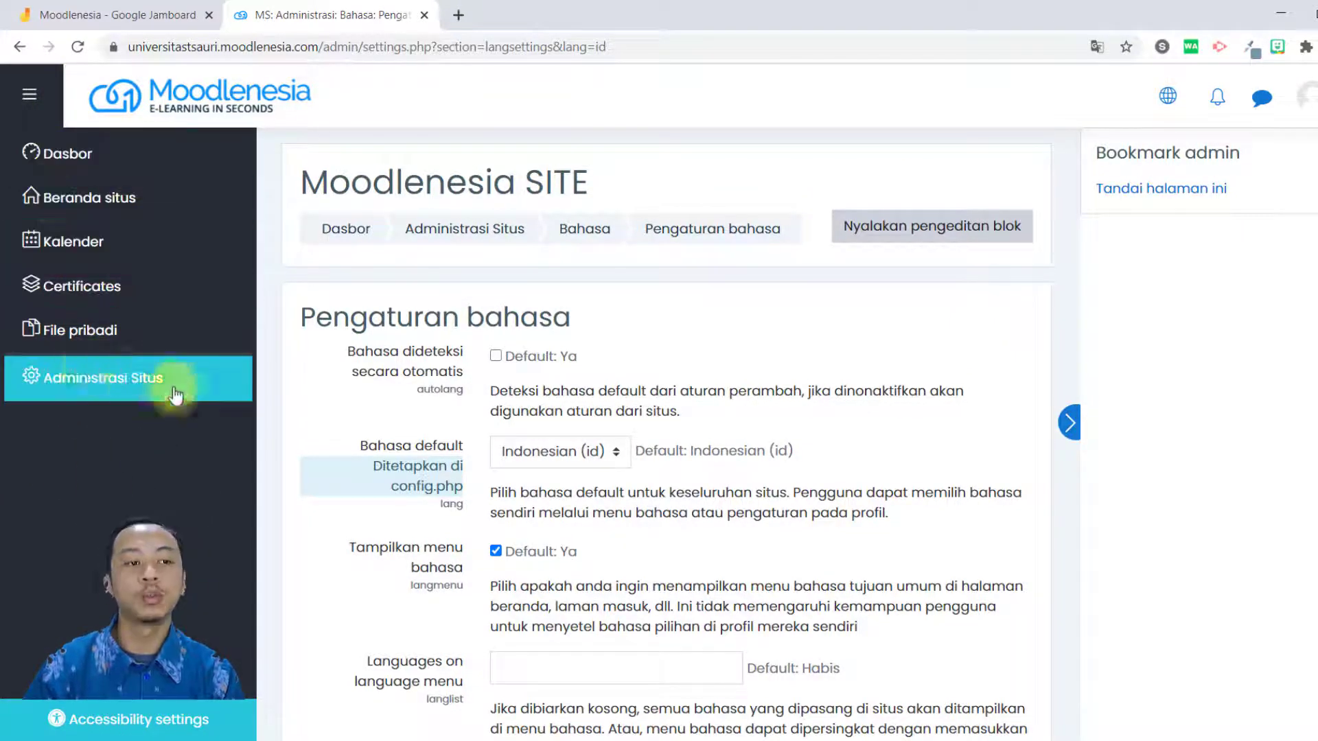
left_click(1168, 96)
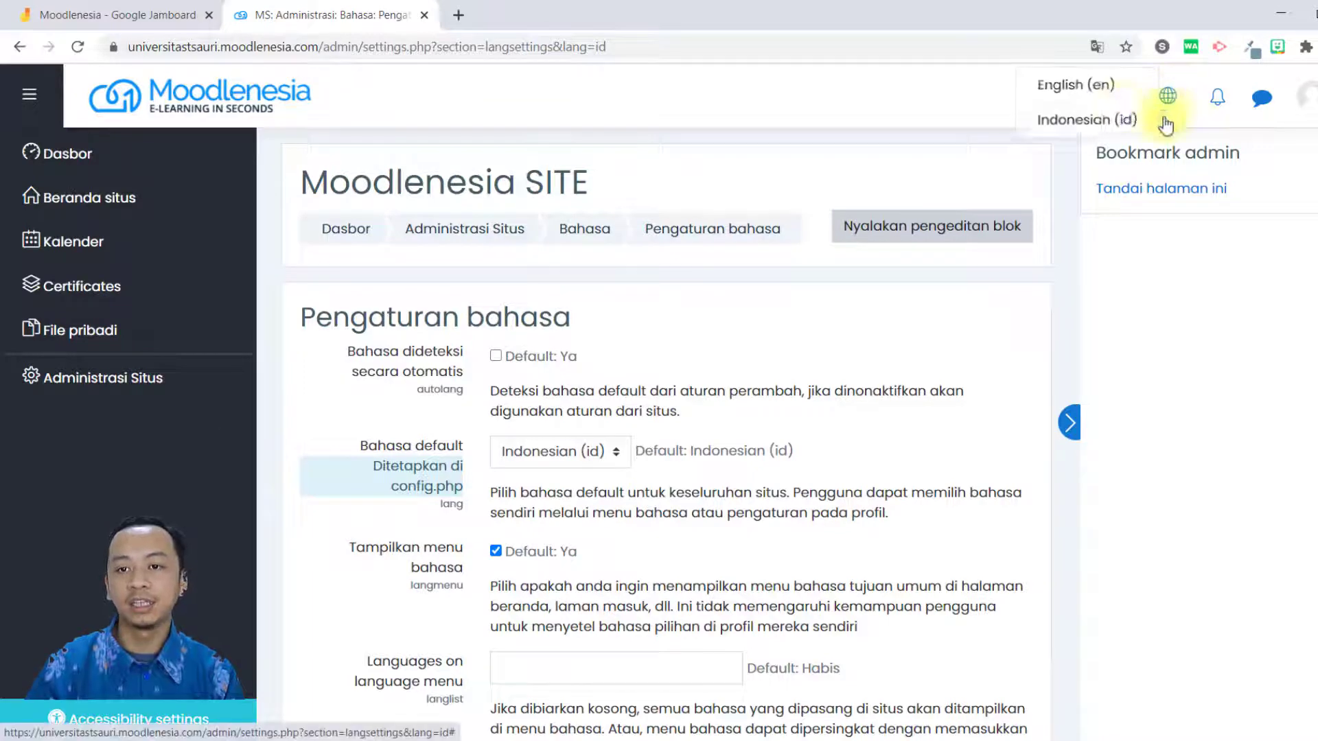
left_click(1091, 83)
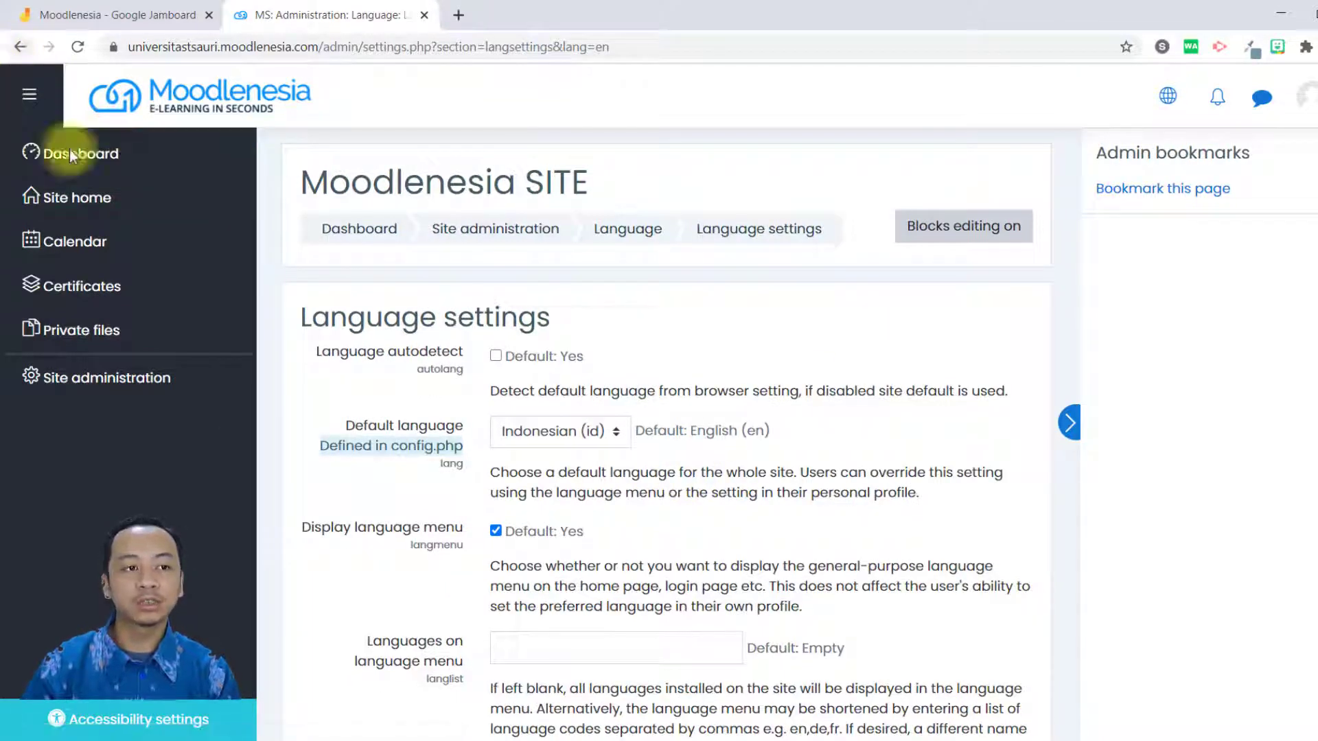
Return to Site administration and open the Language packs page in the Language category.
left_click(117, 378)
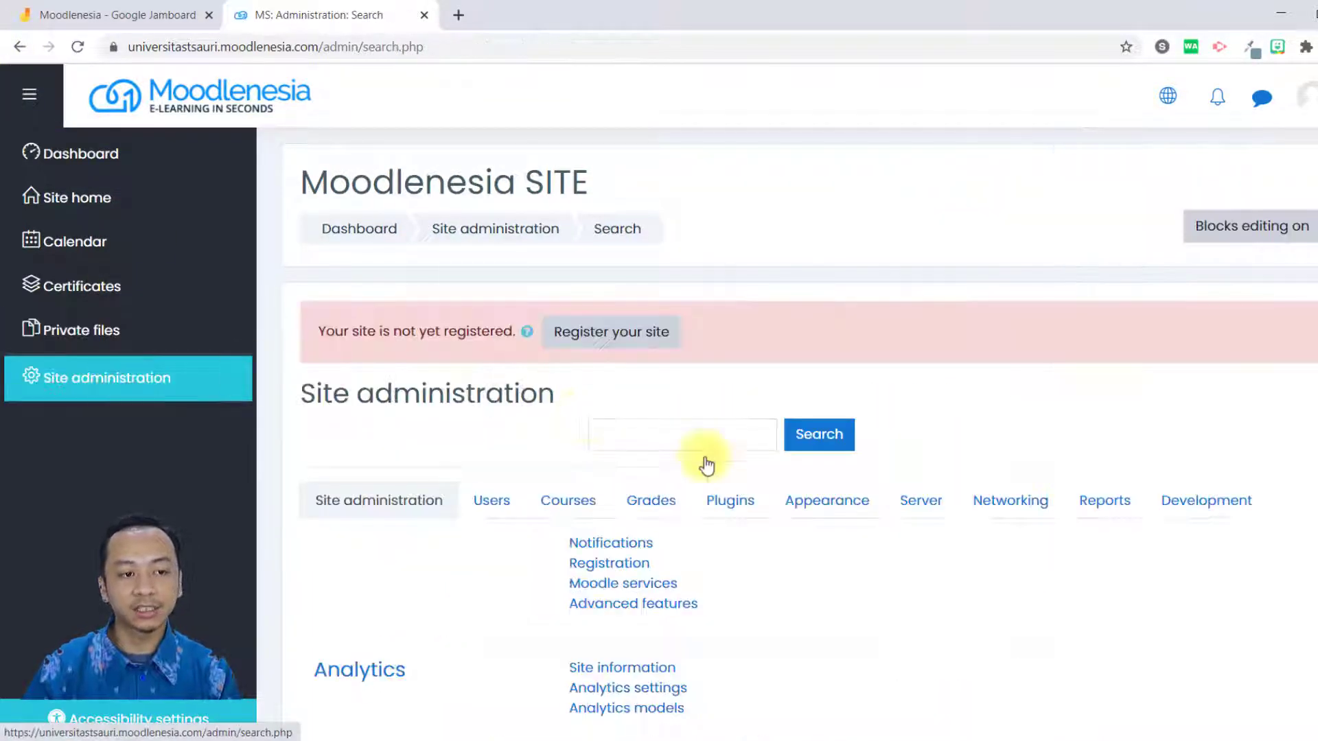
scroll(849, 521, "down", 2)
scroll(848, 520, "up", 1)
scroll(848, 521, "down", 5)
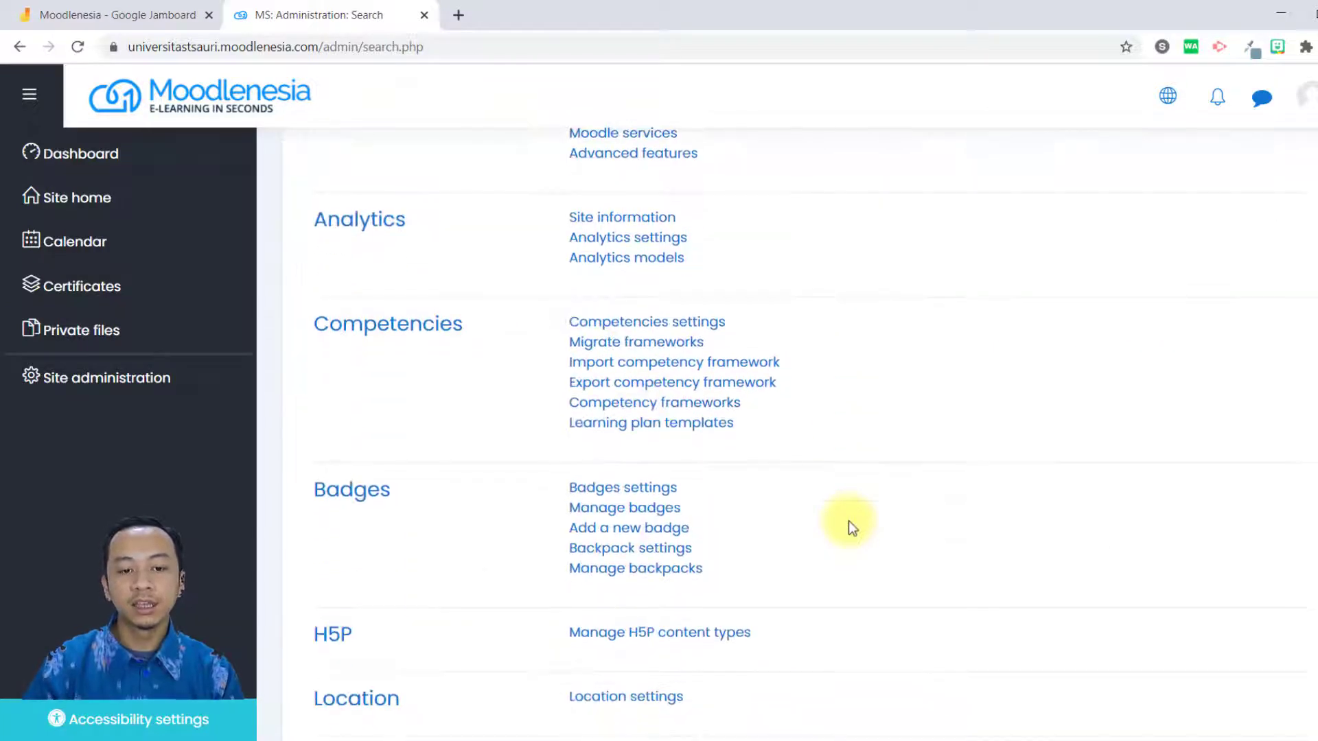
scroll(718, 470, "down", 4)
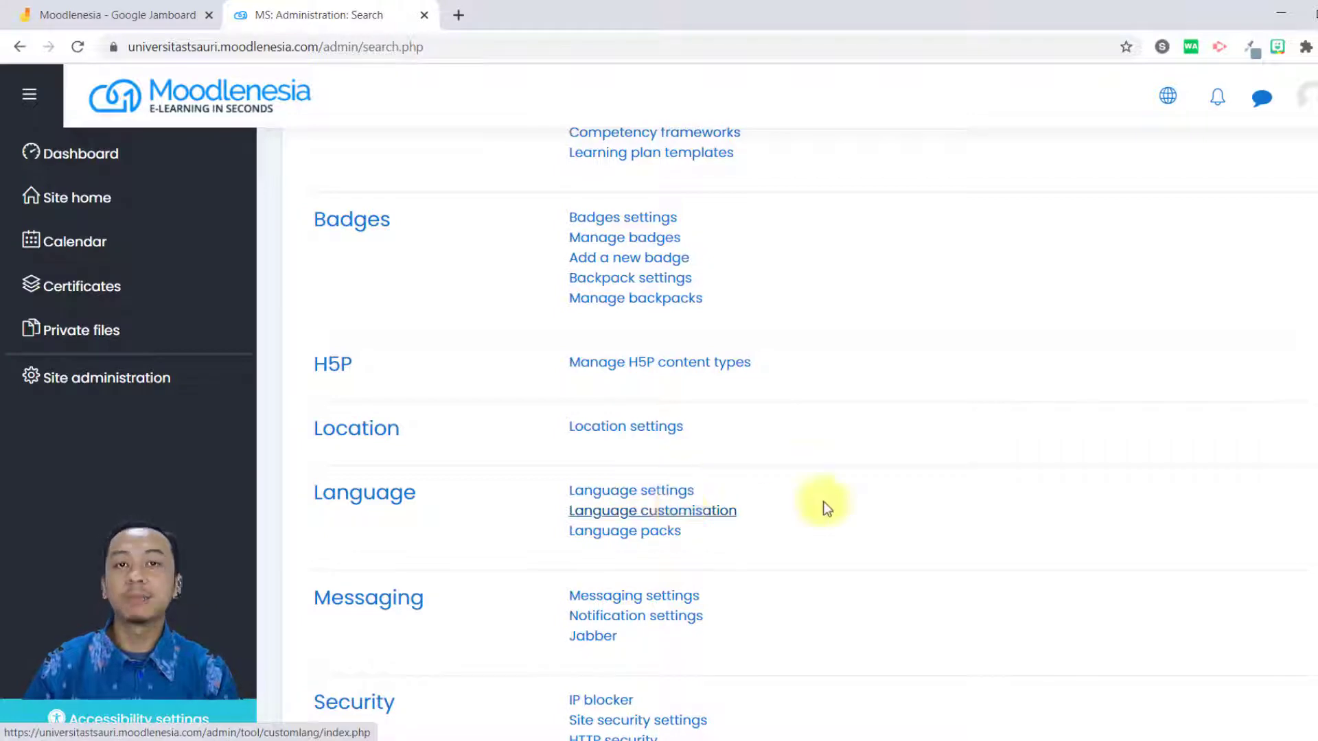
left_click(652, 541)
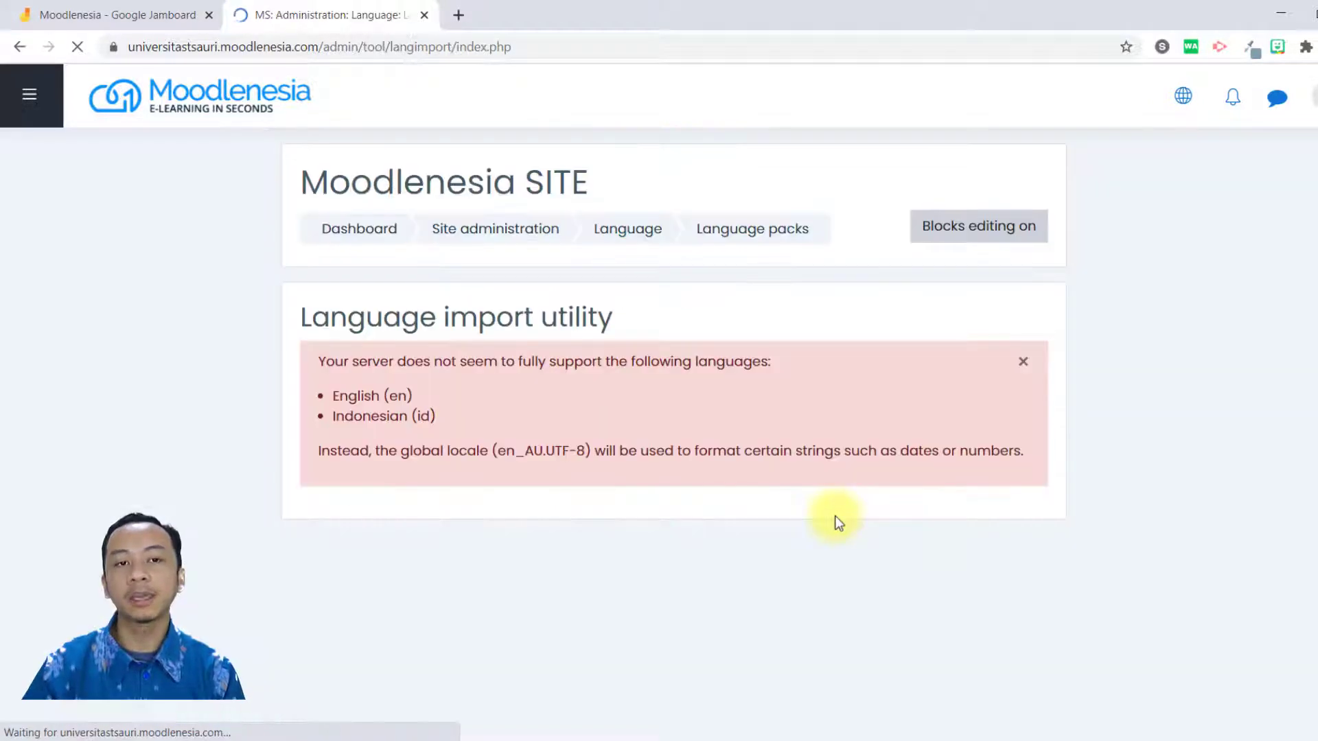
Examine the installed and available language packs in the Language import utility.
scroll(819, 534, "down", 4)
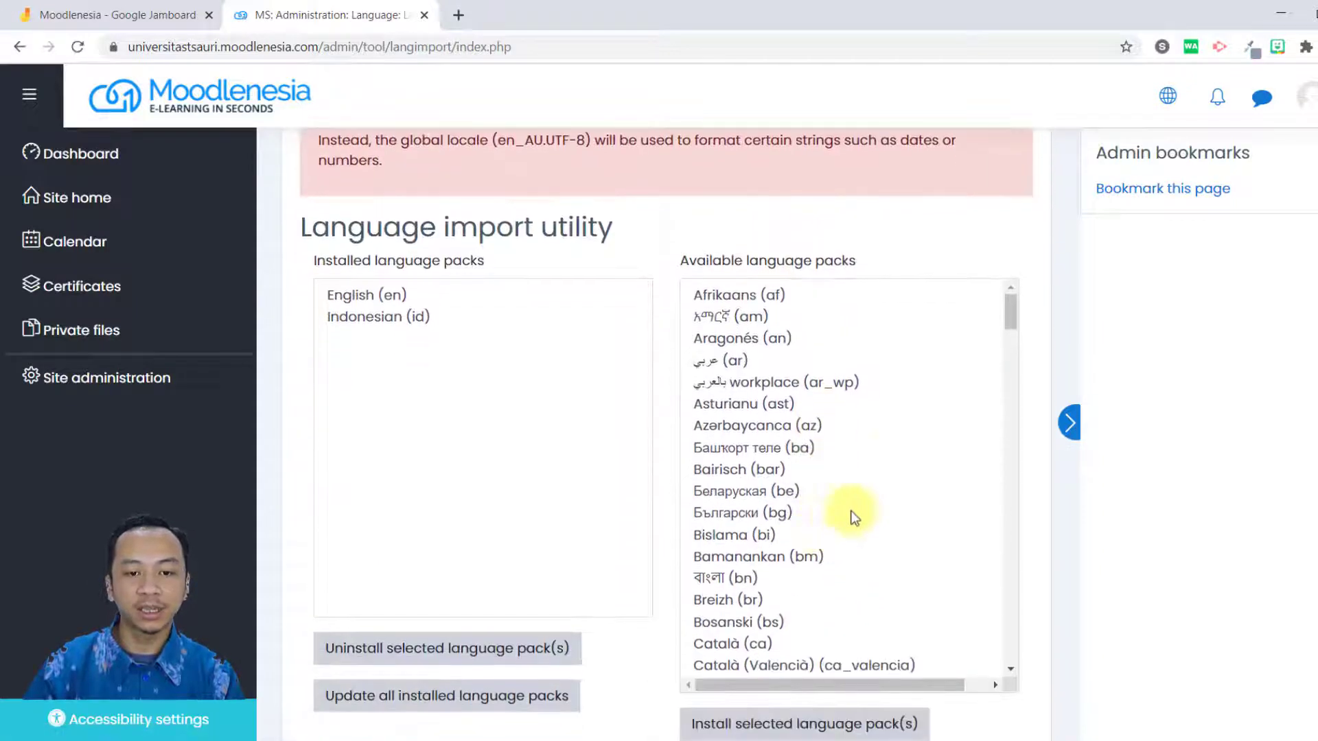
scroll(800, 353, "down", 6)
scroll(769, 601, "down", 7)
scroll(769, 591, "up", 13)
scroll(769, 577, "up", 4)
scroll(770, 549, "down", 3)
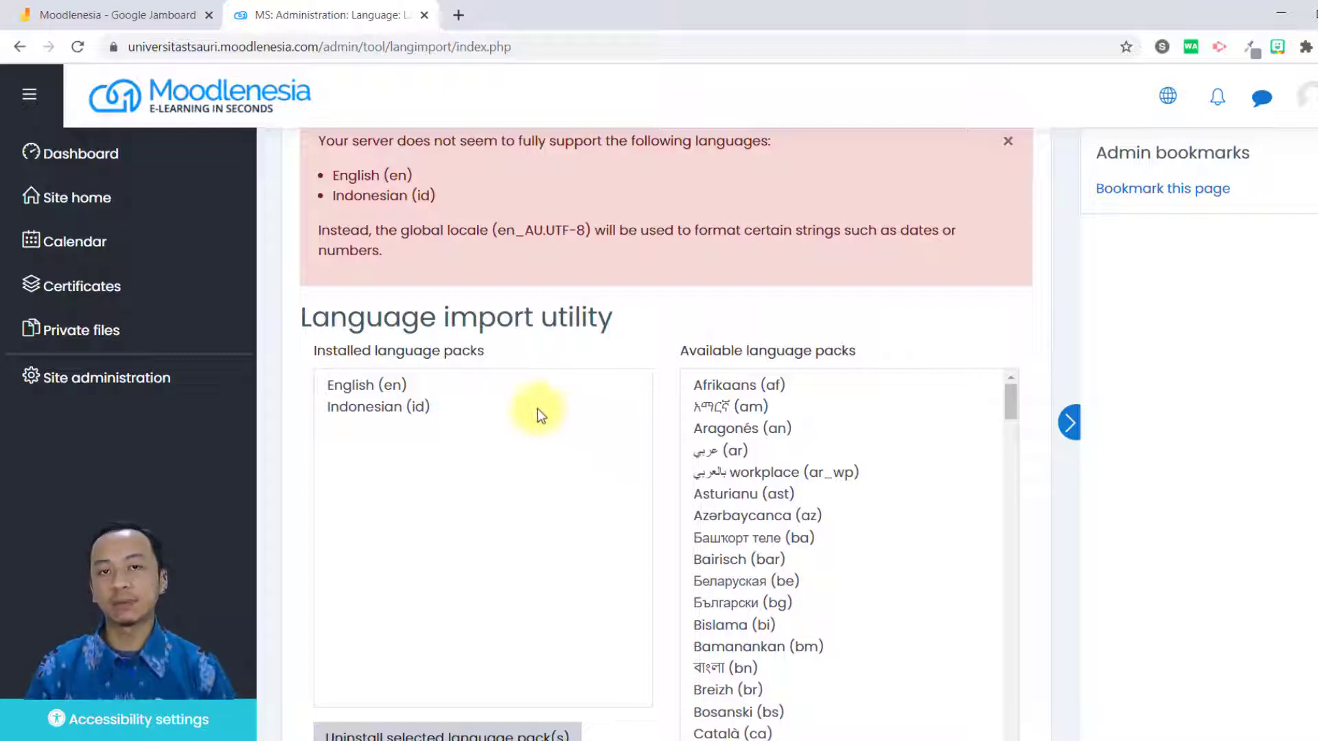
scroll(364, 532, "up", 3)
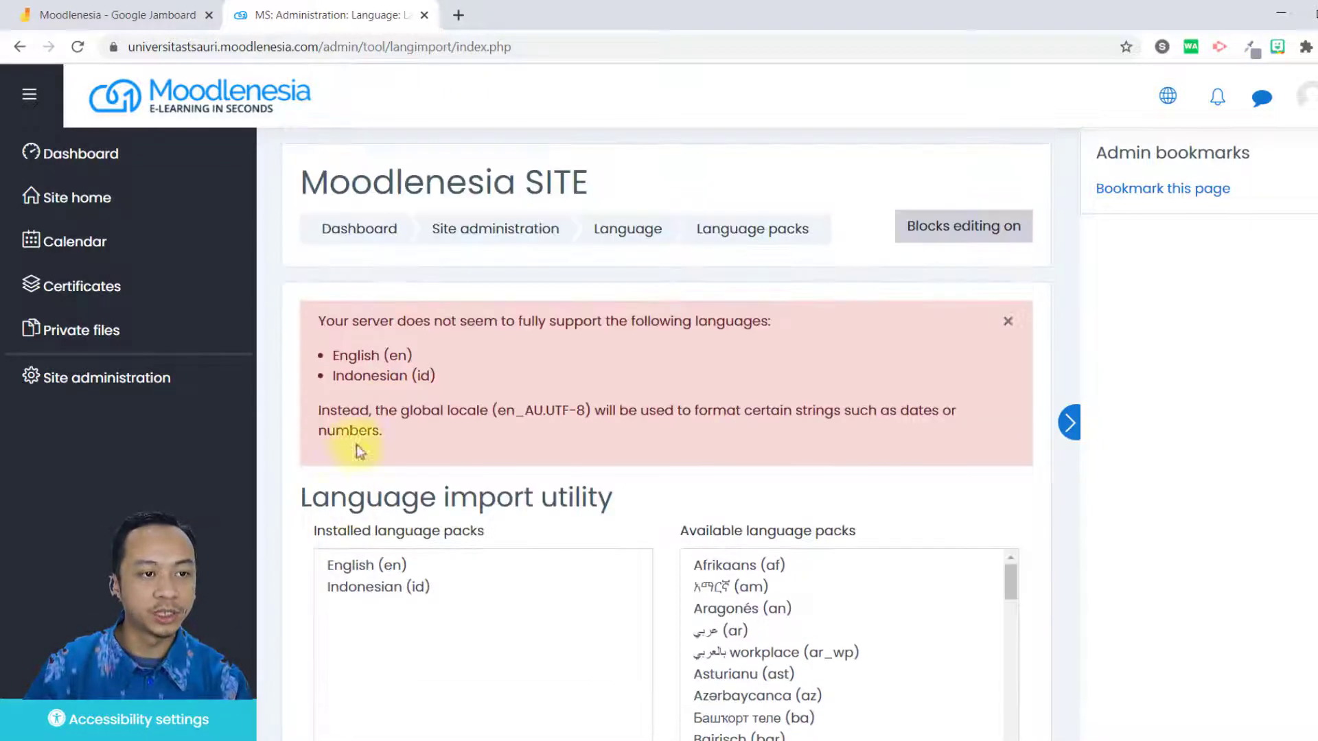
Go back to Site administration and look over its general settings categories.
left_click(192, 379)
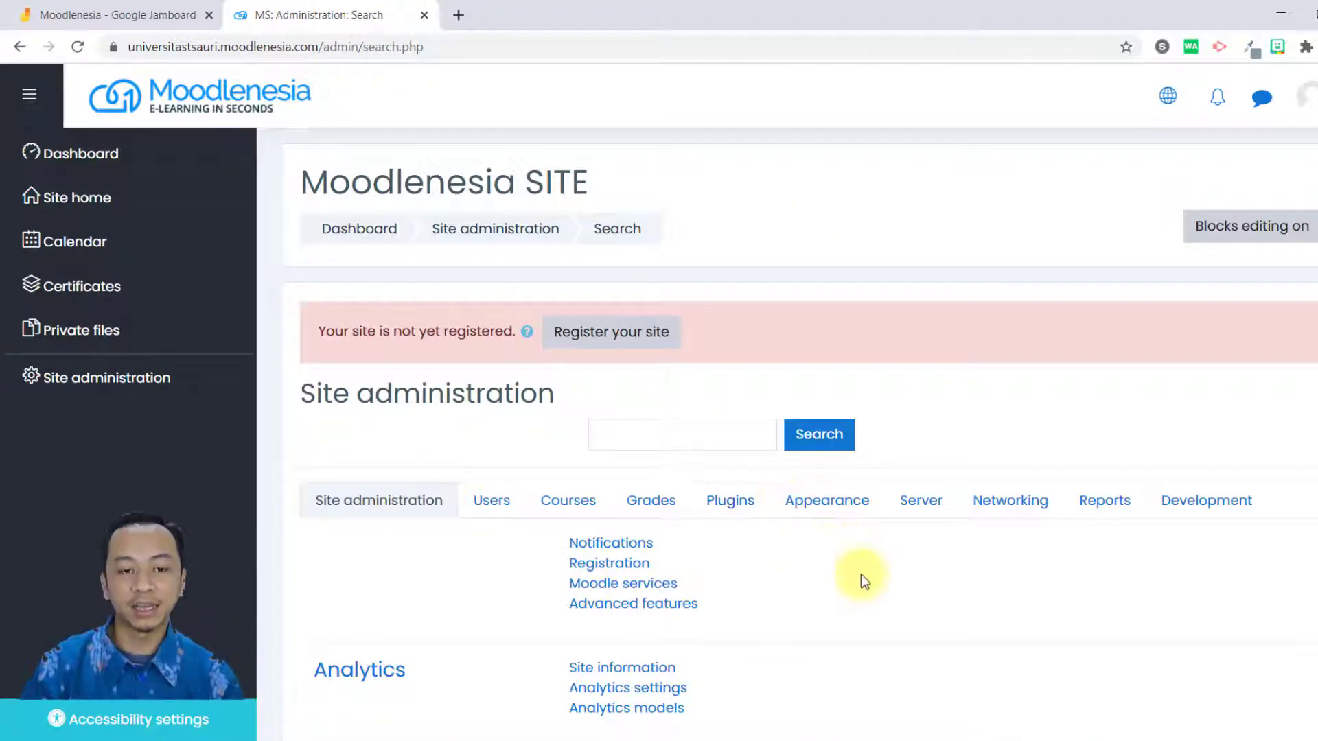
scroll(861, 573, "down", 5)
scroll(858, 576, "down", 2)
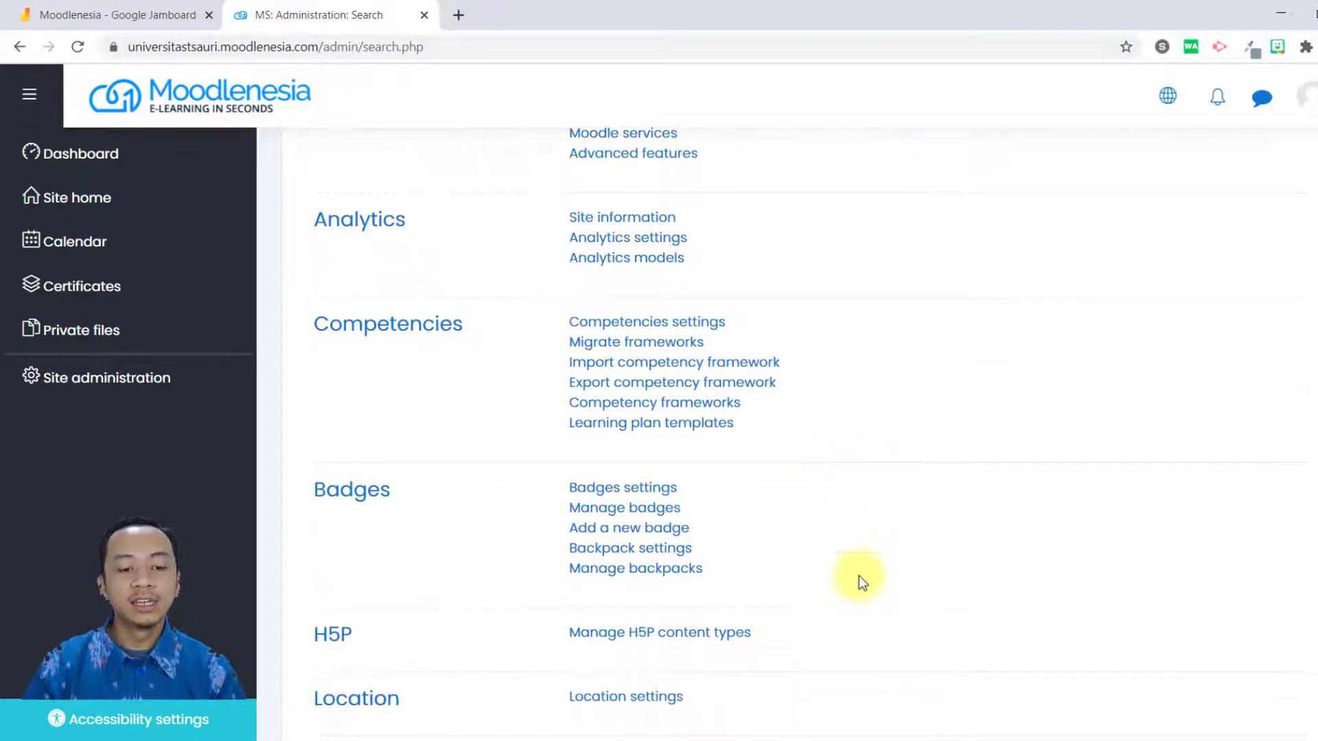
scroll(859, 574, "up", 7)
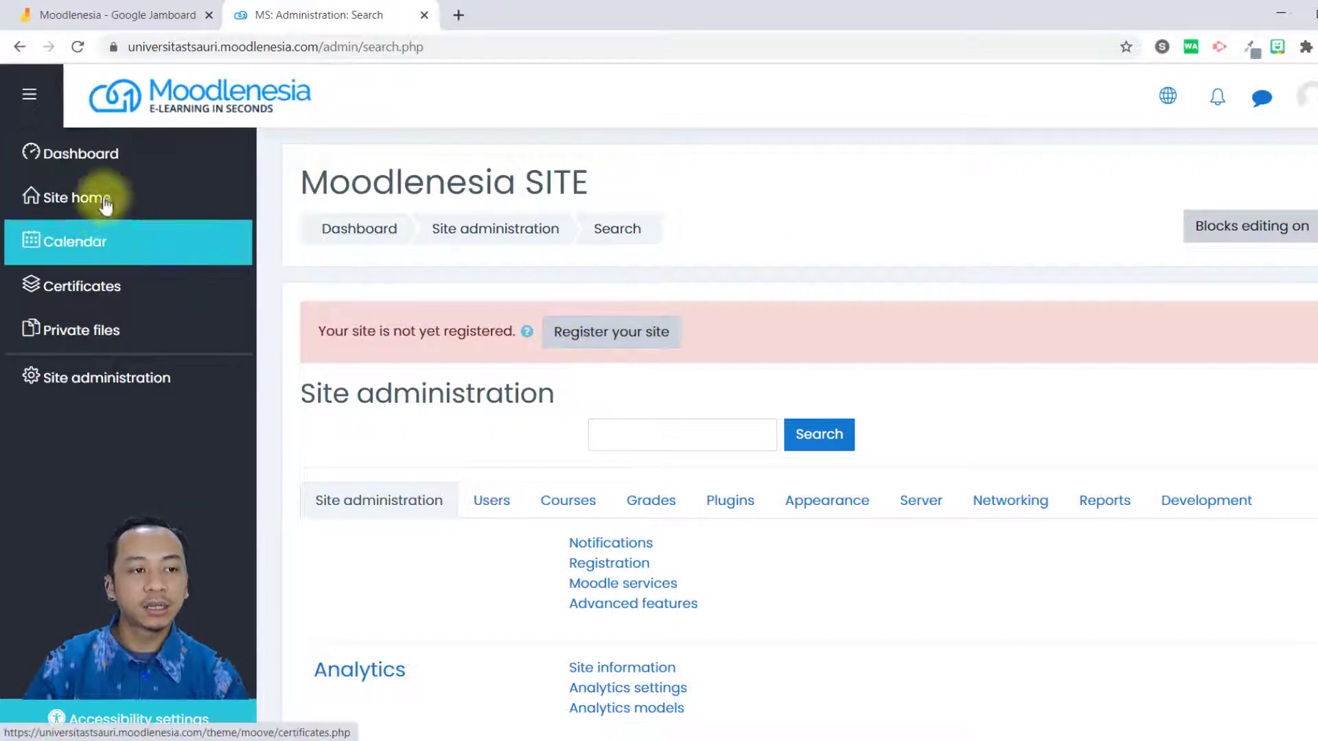
Open the Site home page and examine its available courses and the site name in the footer contact section.
left_click(142, 199)
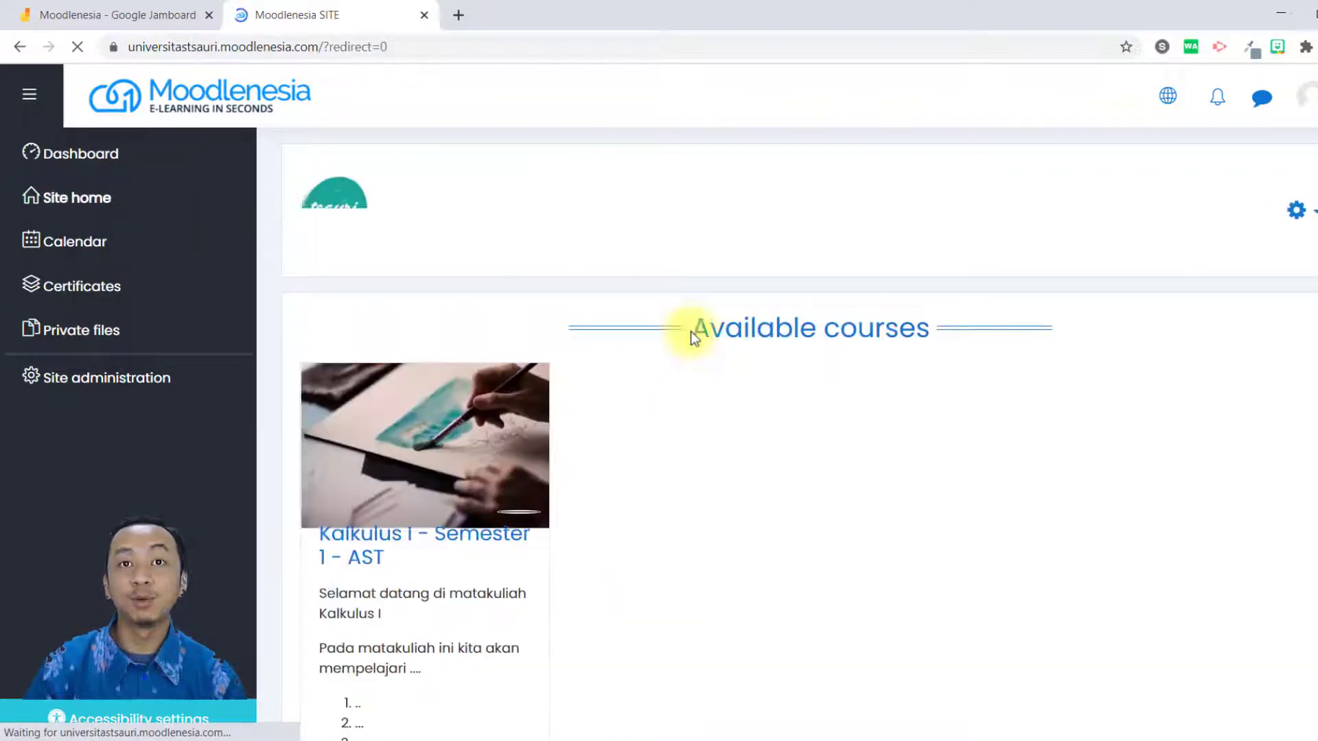
scroll(858, 496, "down", 3)
scroll(858, 497, "up", 3)
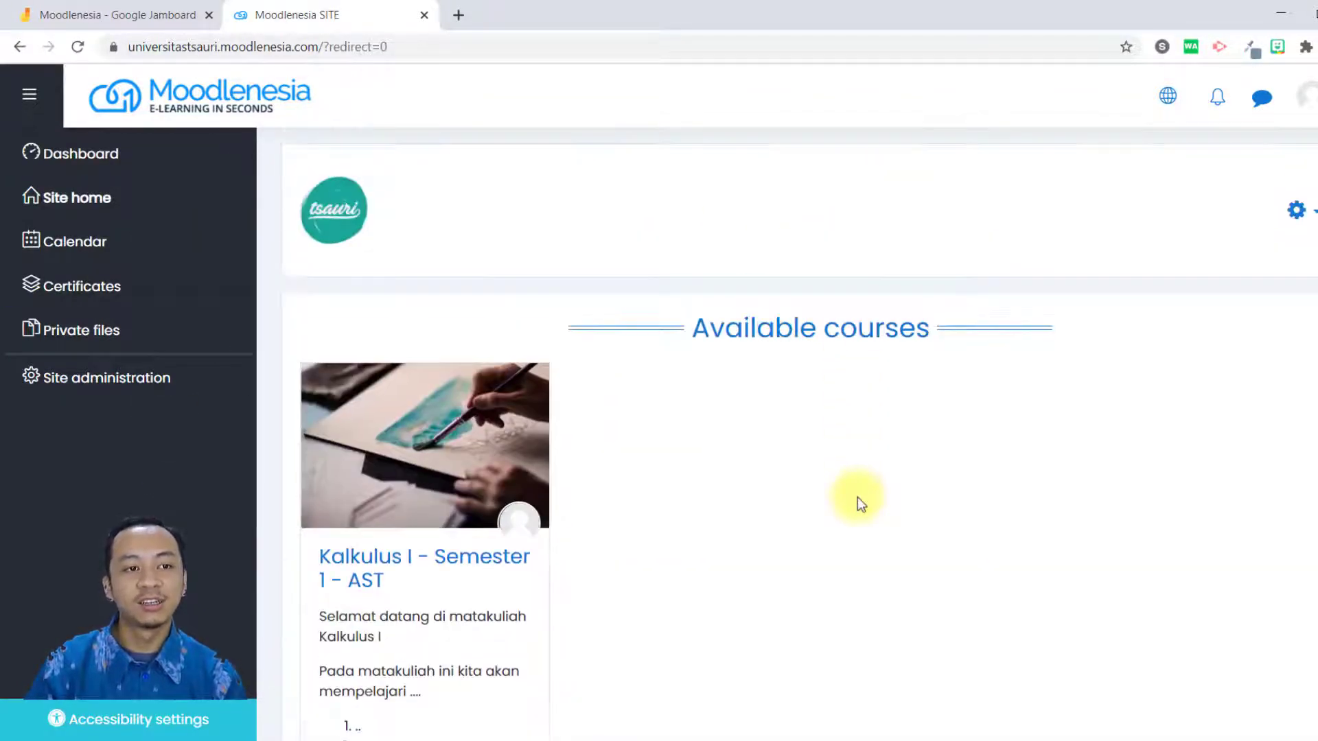
scroll(858, 497, "down", 5)
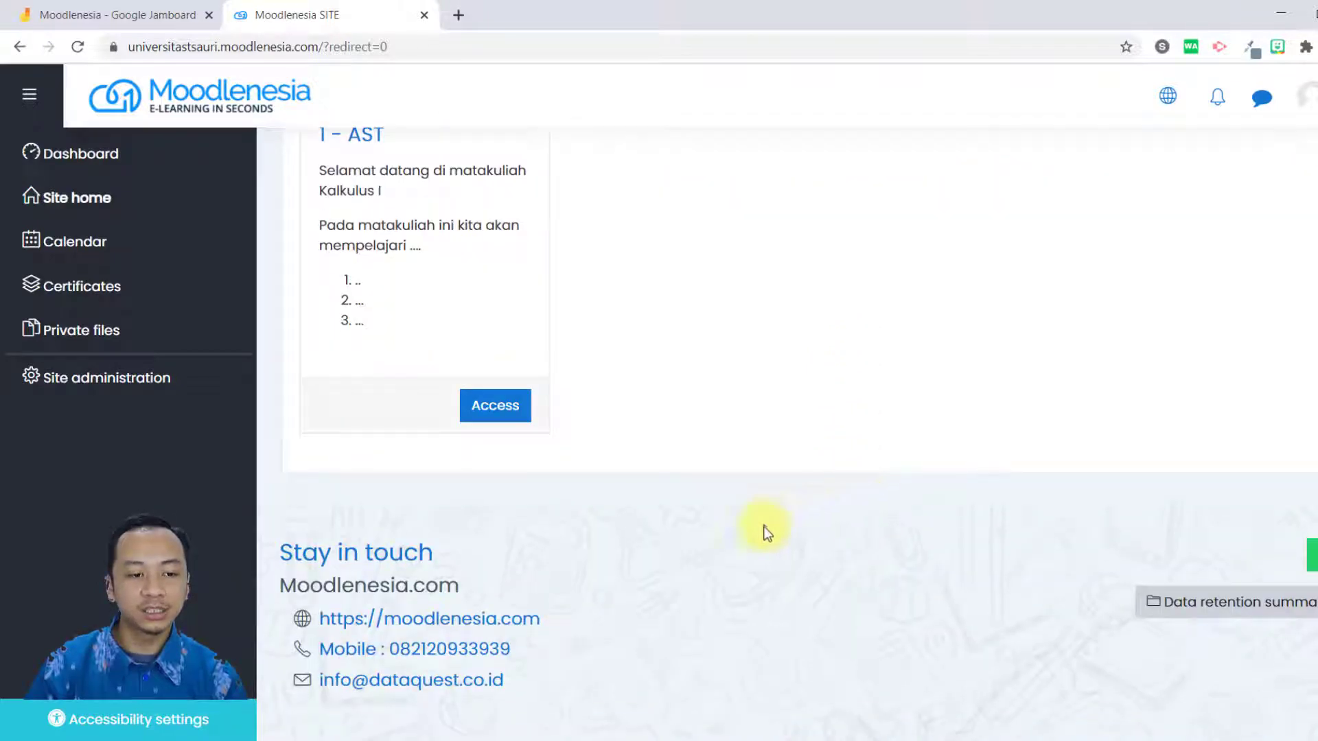
left_click_drag(313, 581, 549, 584)
left_click(700, 539)
scroll(261, 409, "up", 5)
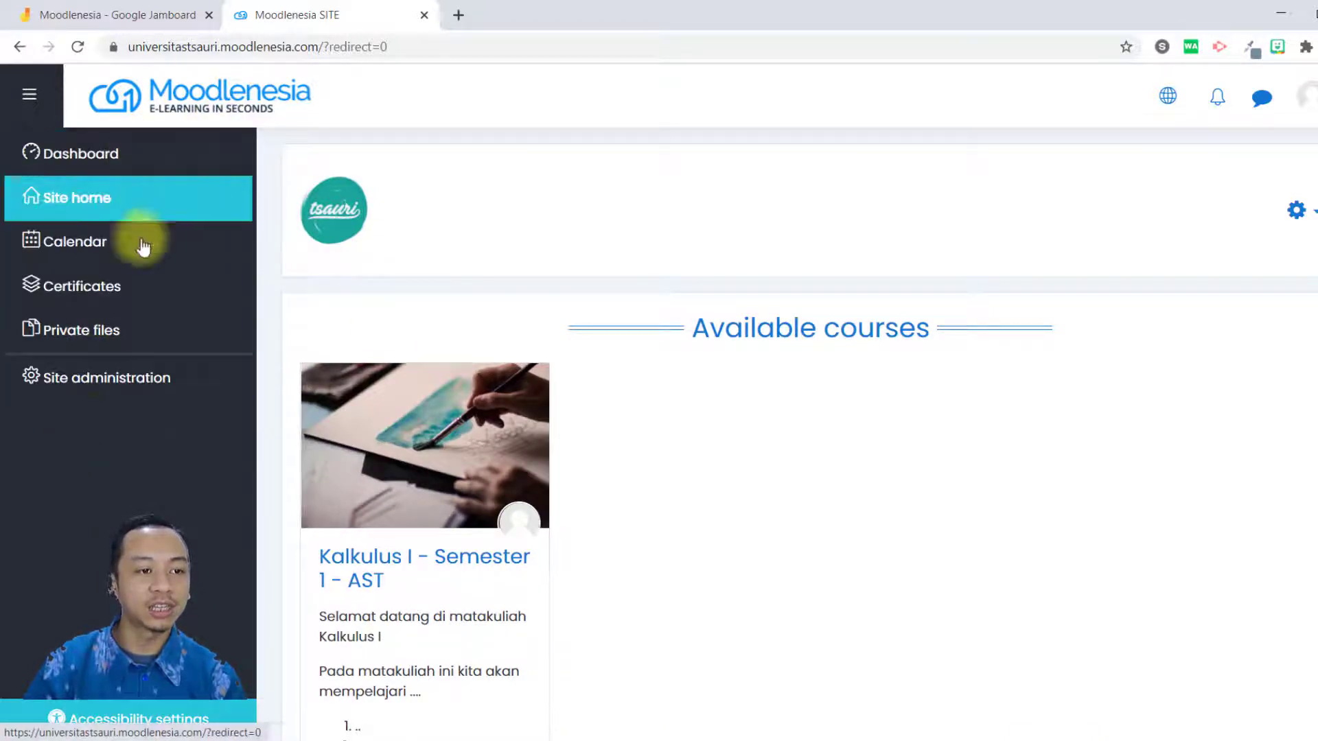
Return to Site administration and inspect the site name in the page heading.
left_click(140, 402)
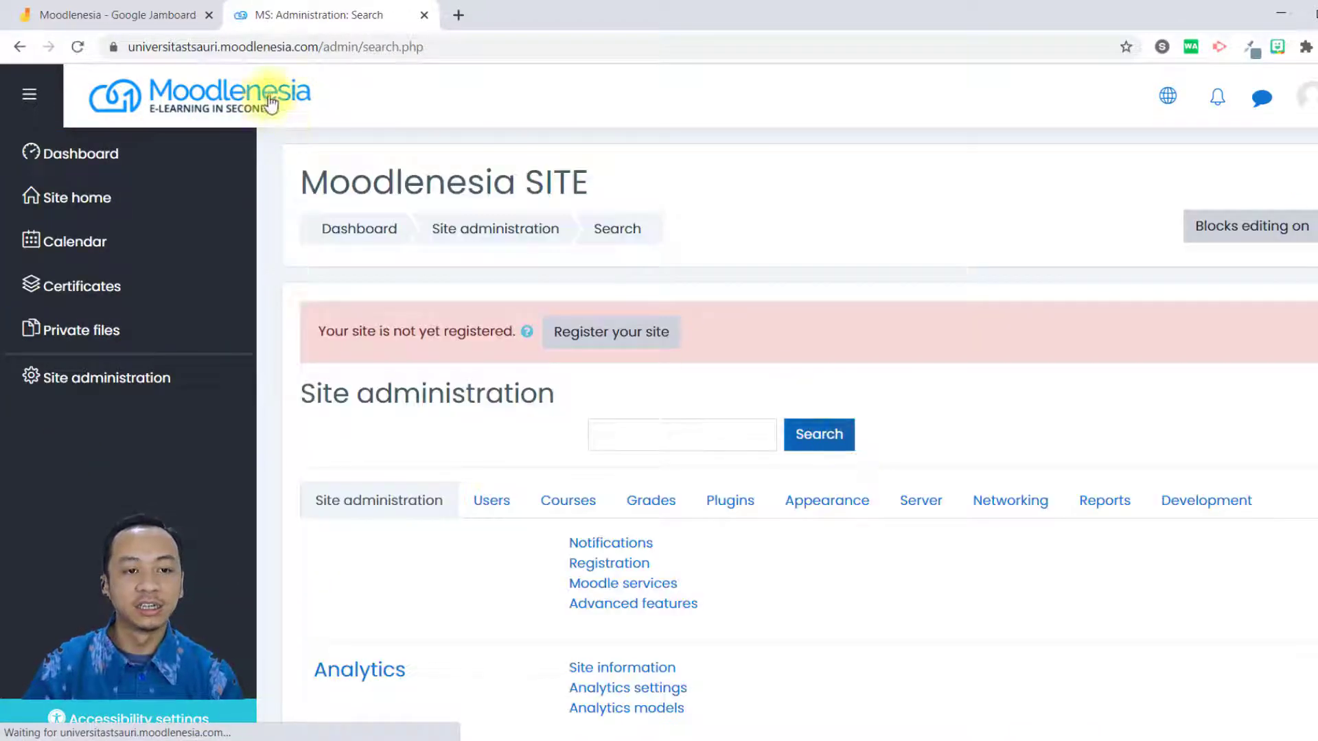
left_click_drag(324, 167, 589, 182)
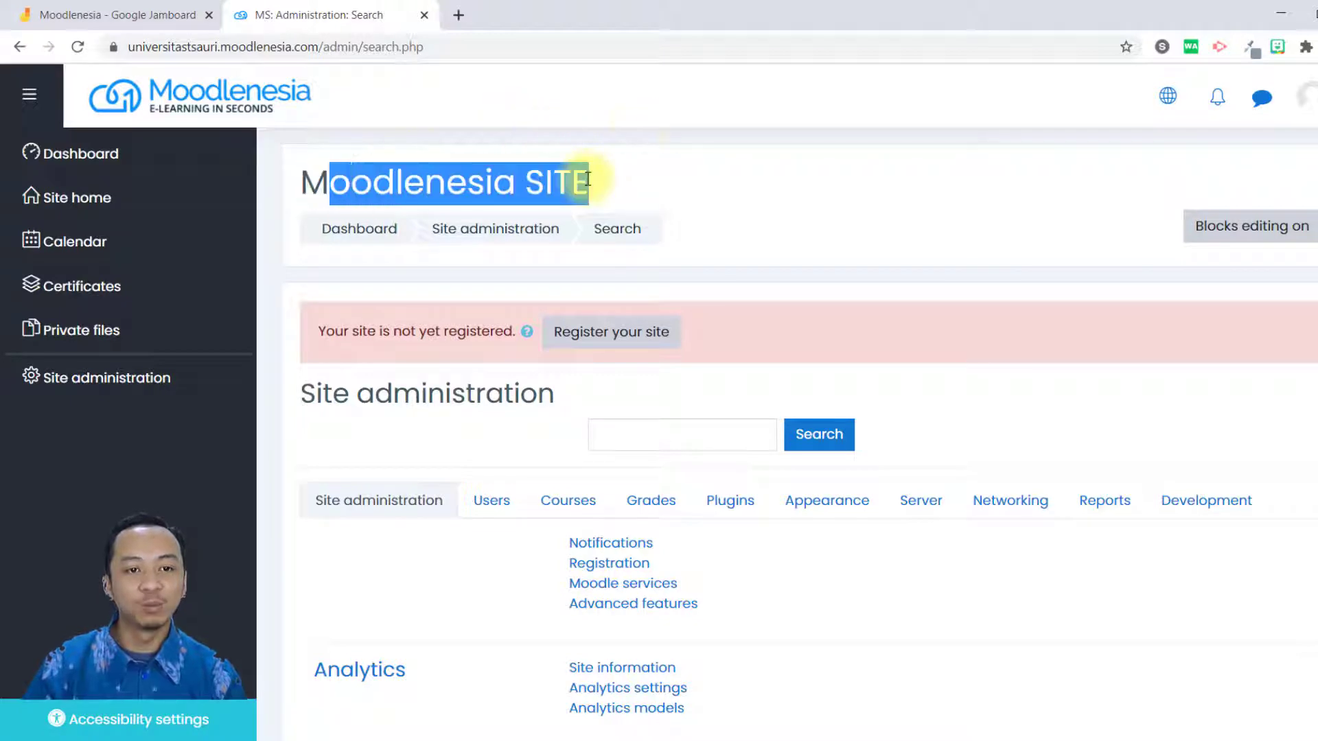
left_click(739, 180)
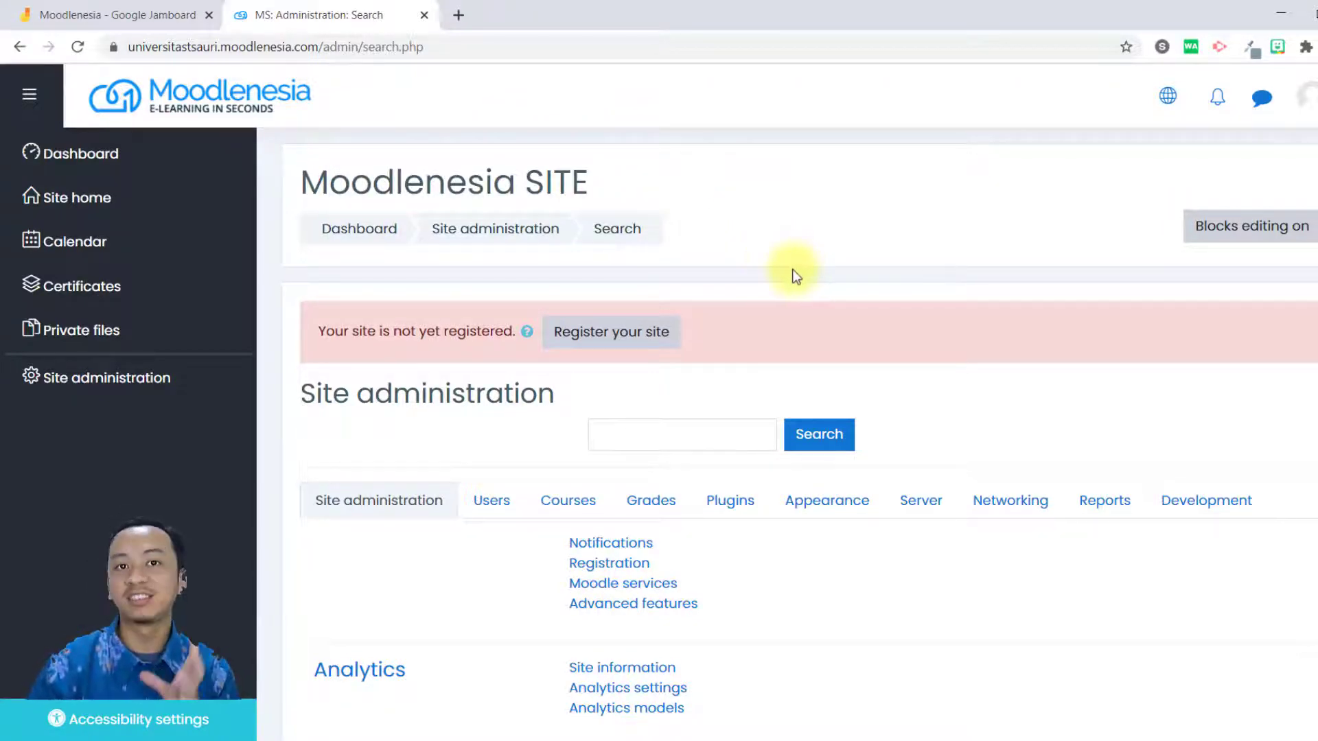
scroll(759, 266, "down", 4)
scroll(755, 267, "up", 4)
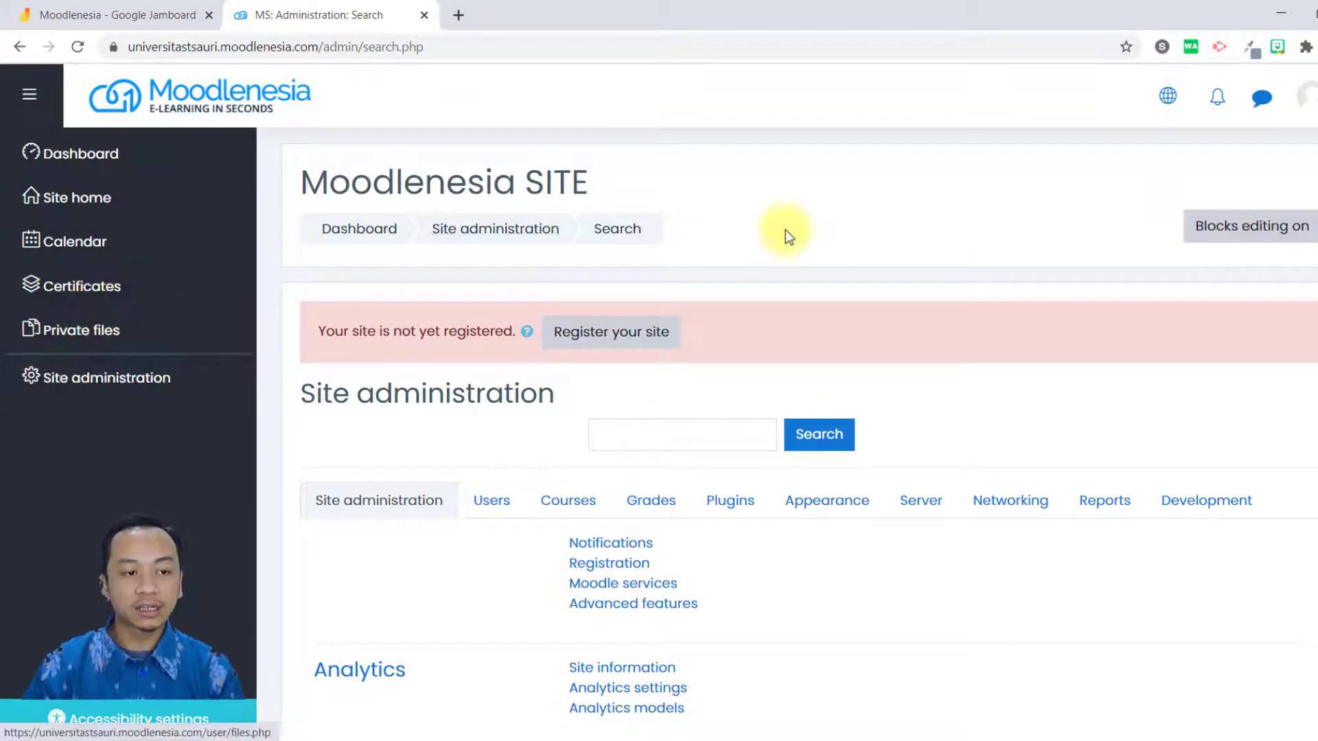
Look through the Site administration categories and open the Front page settings.
scroll(785, 232, "down", 3)
scroll(786, 239, "up", 3)
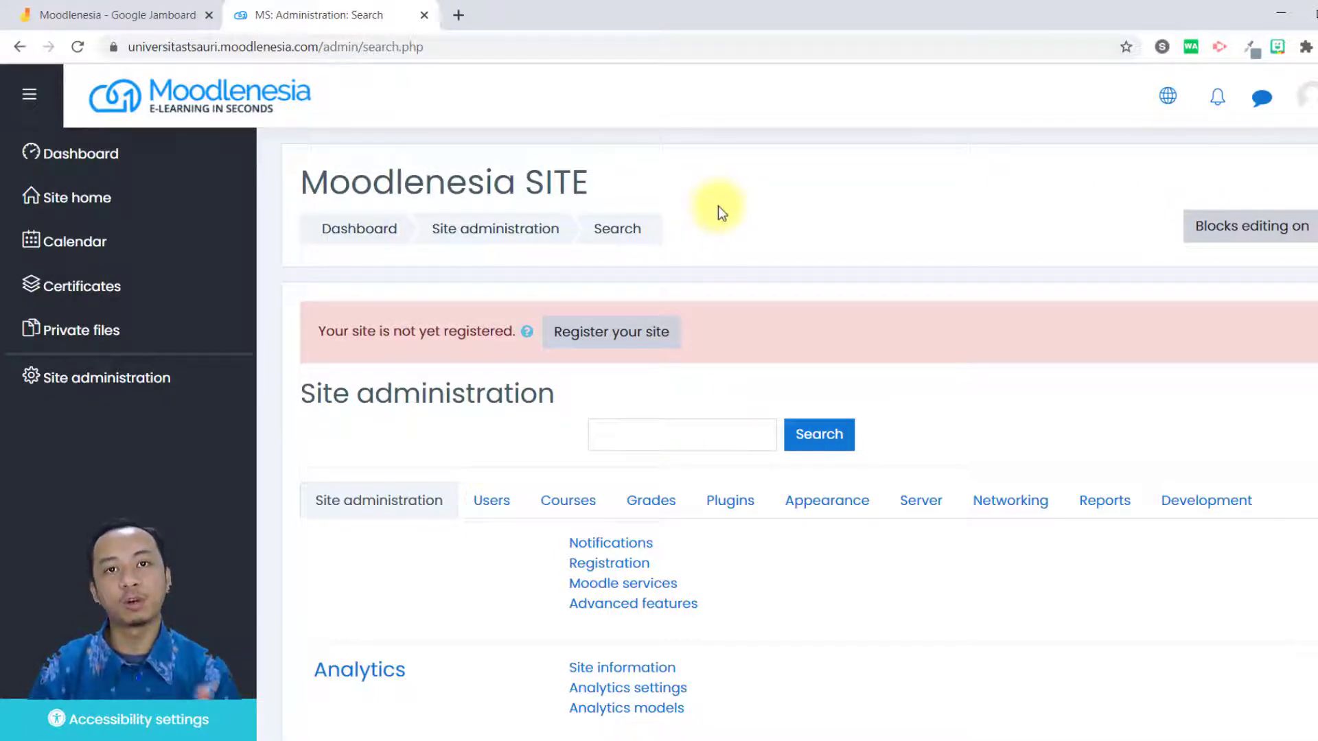
scroll(718, 213, "down", 13)
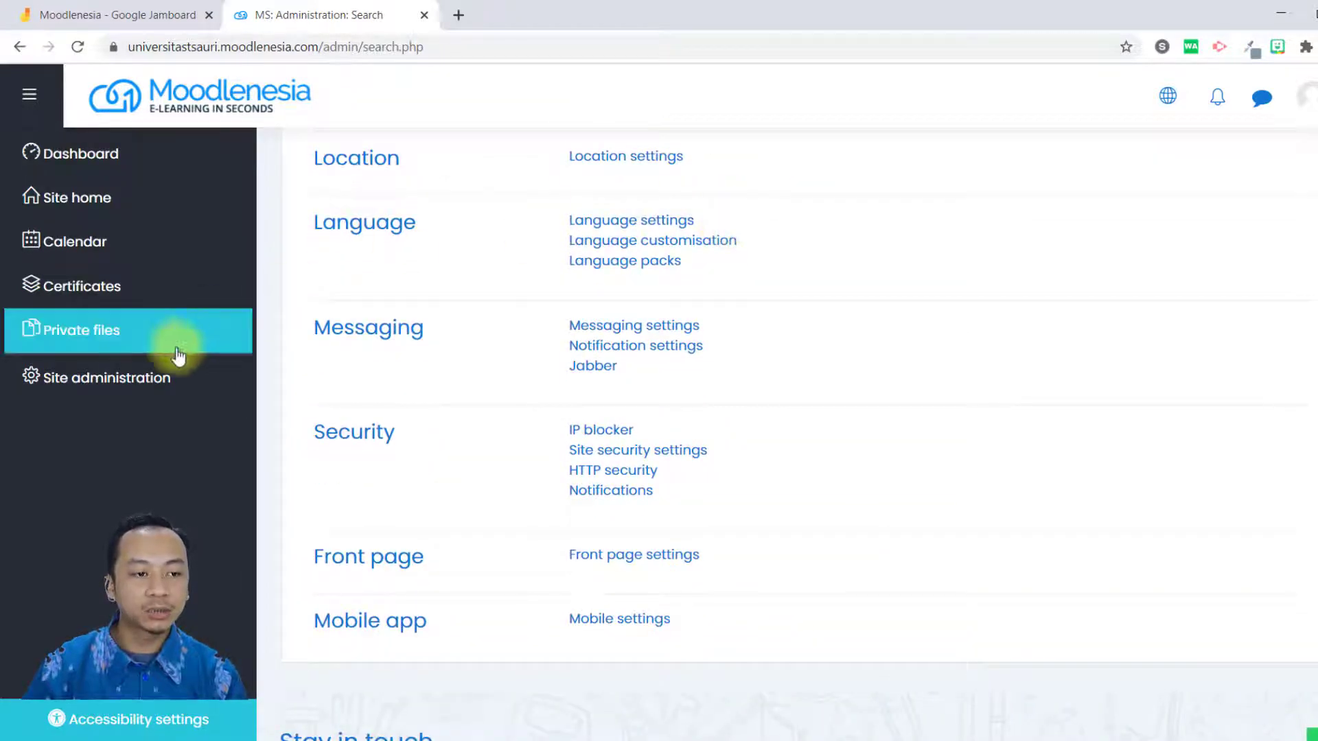
scroll(676, 322, "up", 8)
scroll(673, 322, "up", 7)
scroll(591, 512, "down", 15)
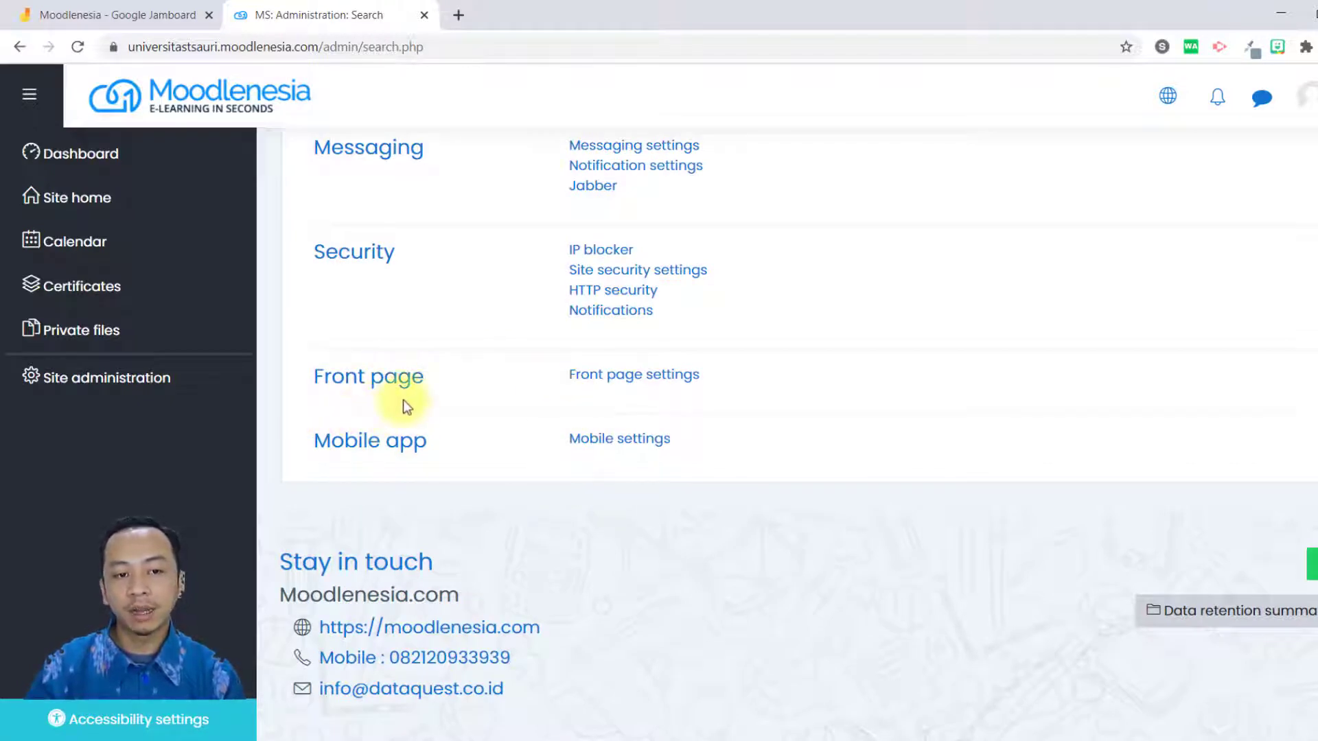
left_click(682, 384)
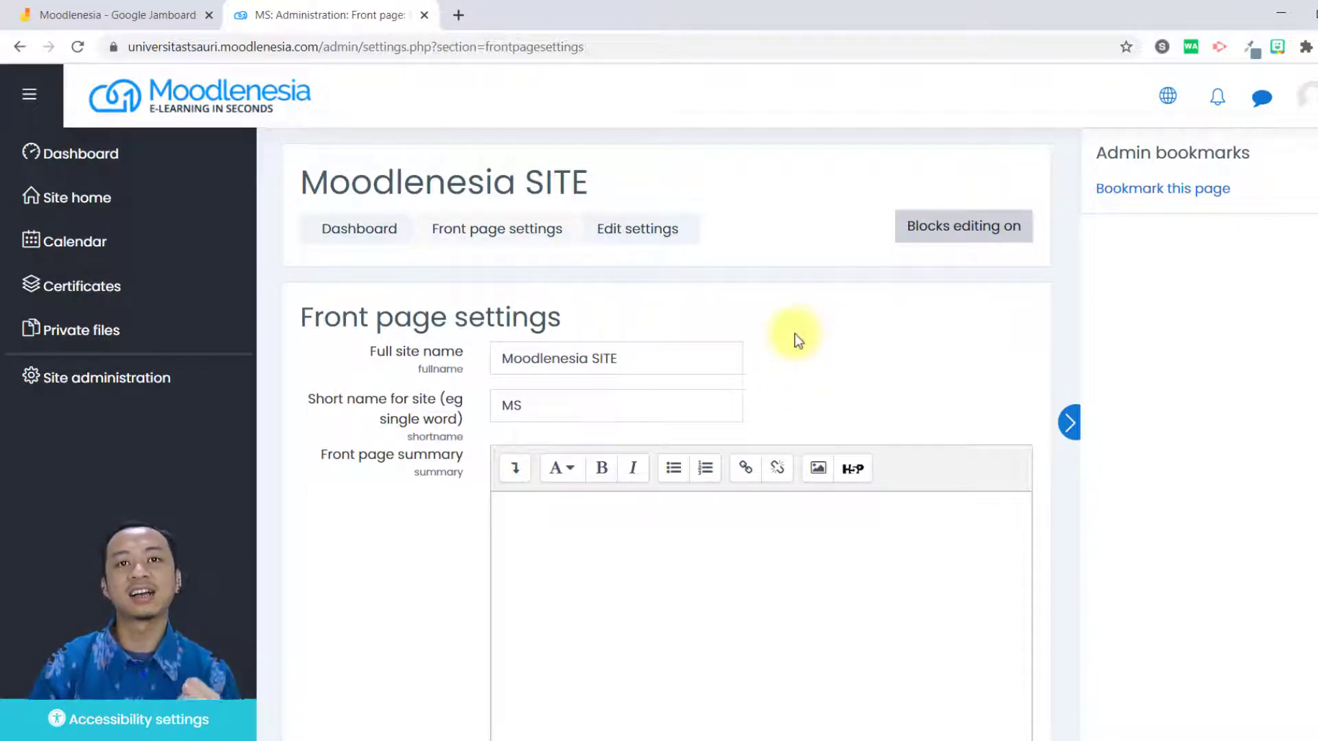
Change the full site name to "Universitas Tsauri".
left_click(638, 359)
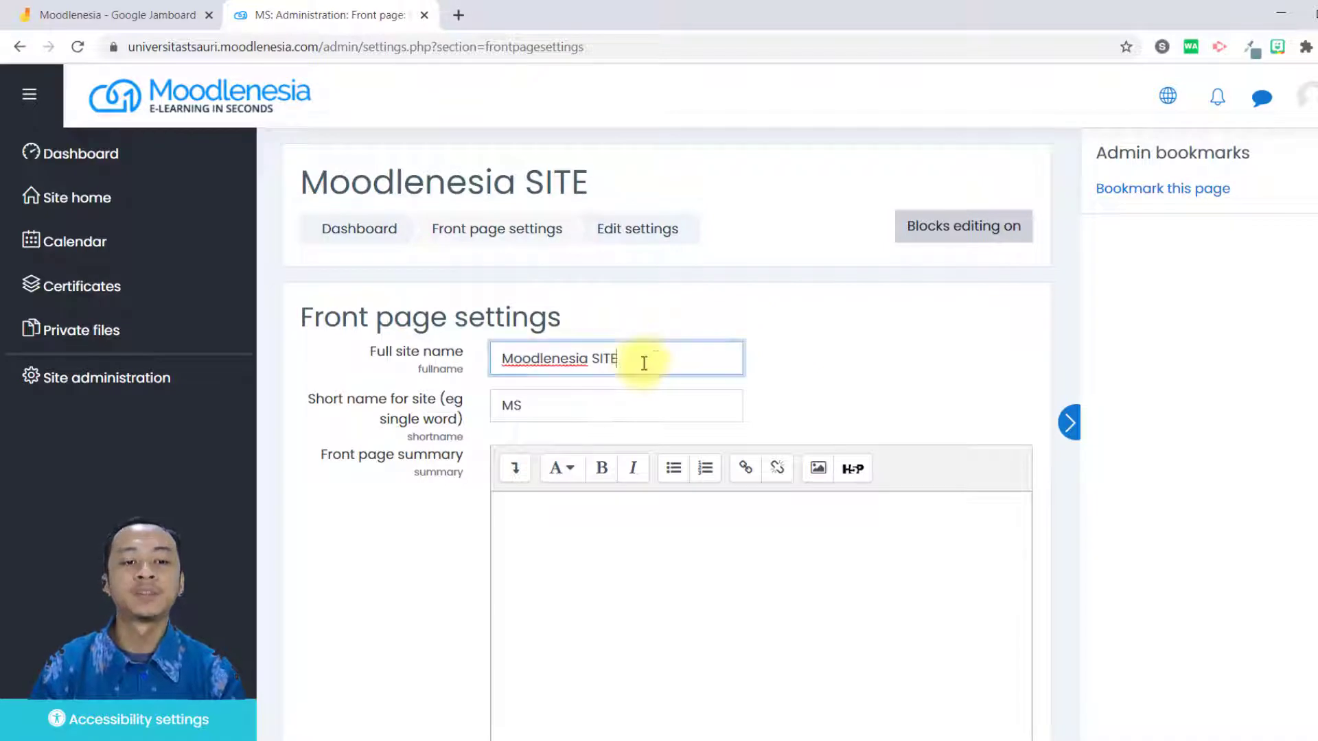
left_click_drag(646, 359, 505, 361)
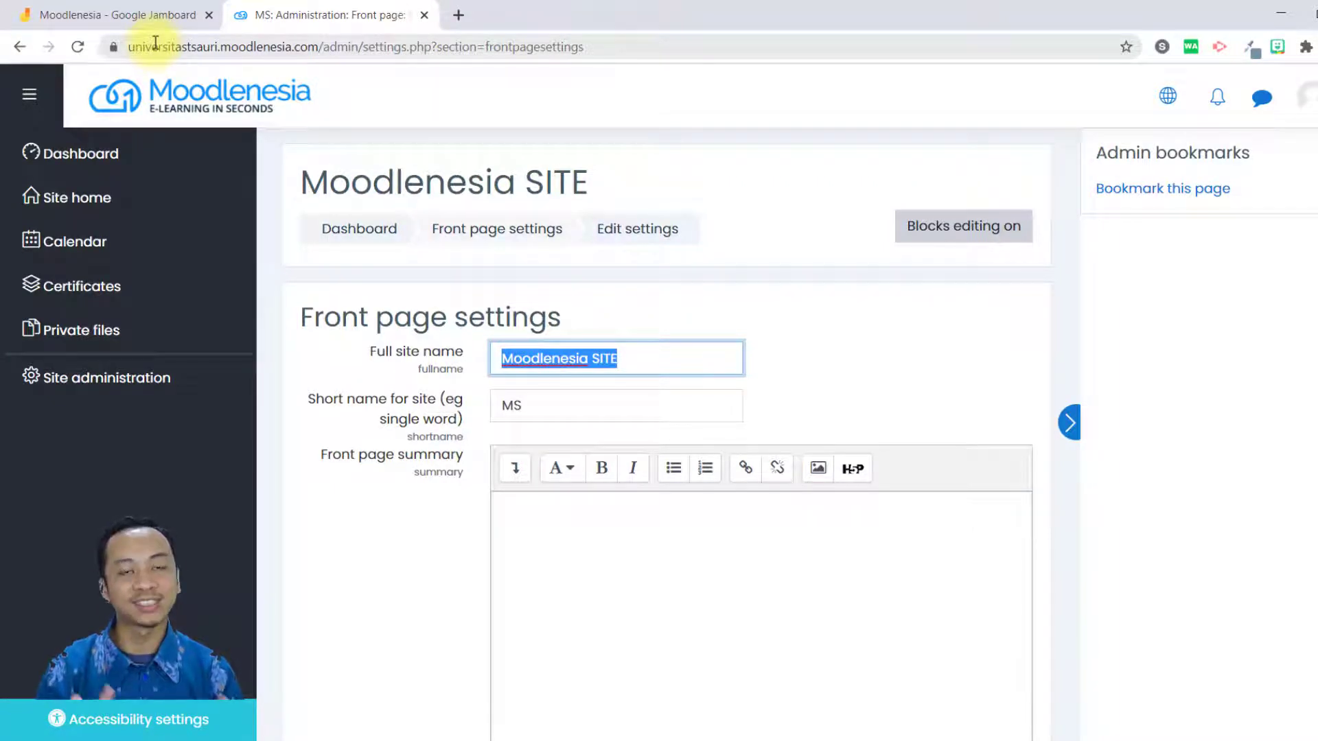
type("Uni")
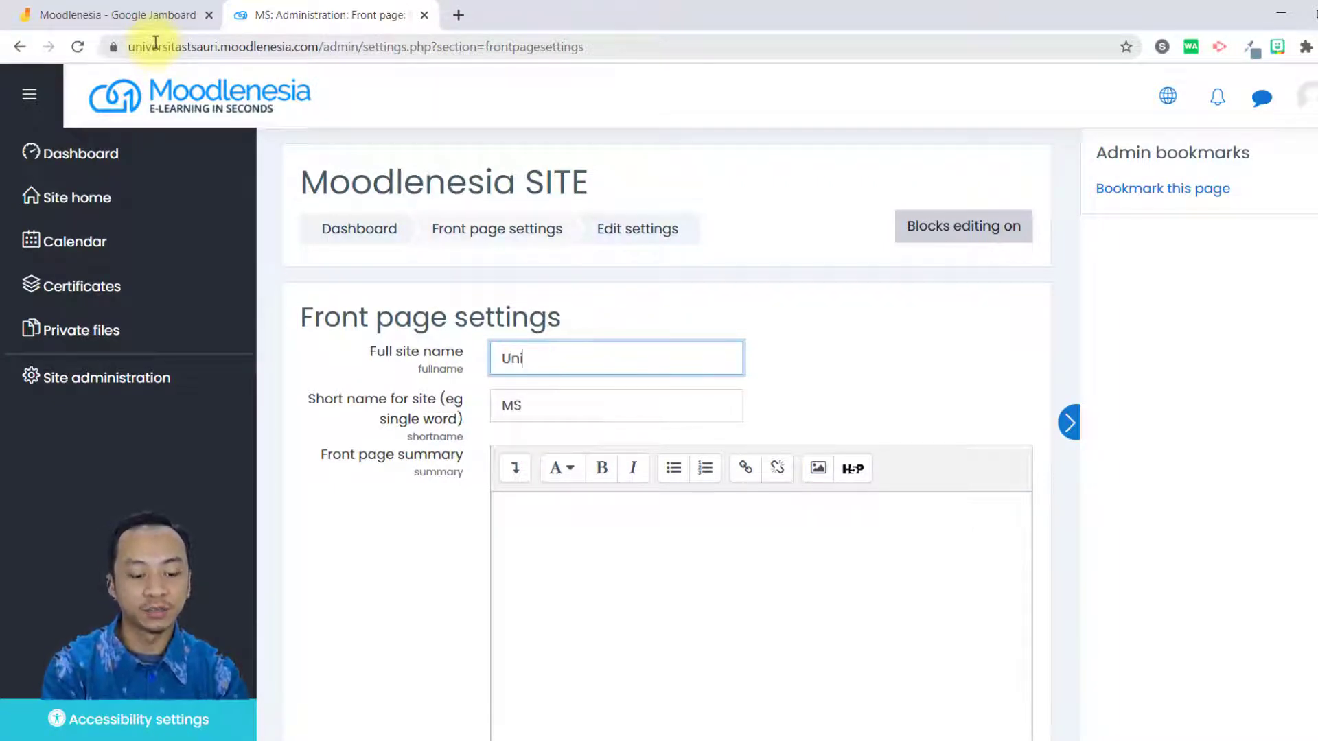
type("versitas S")
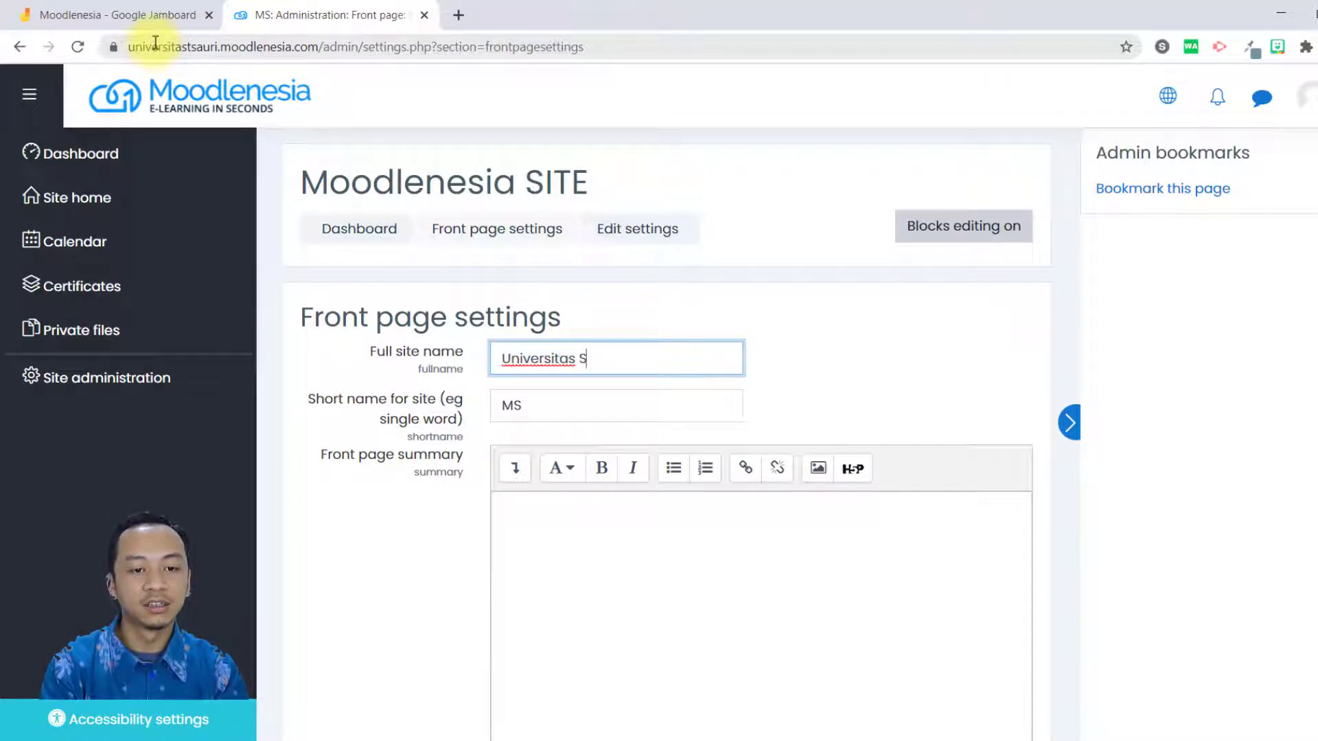
key("BackSpace")
type("Tsauri")
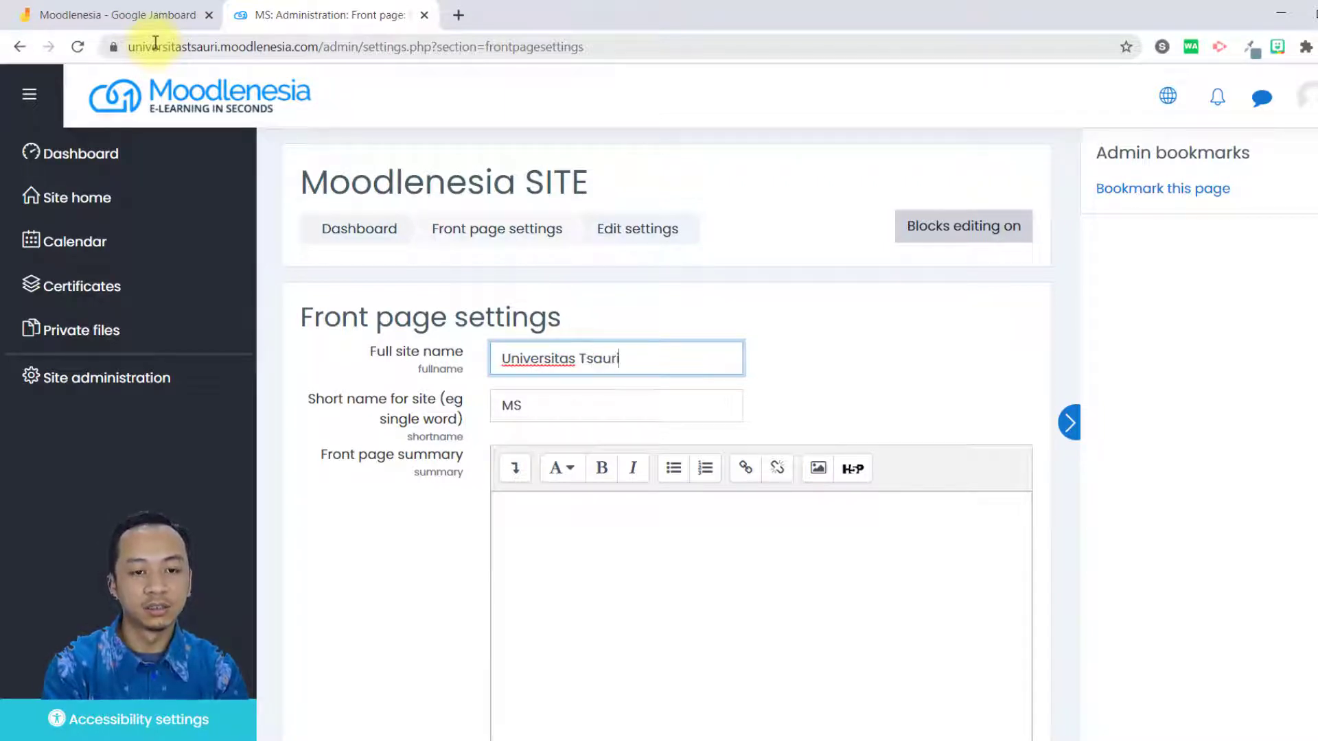
Change the site's short name to "UTs".
left_click_drag(552, 415, 487, 414)
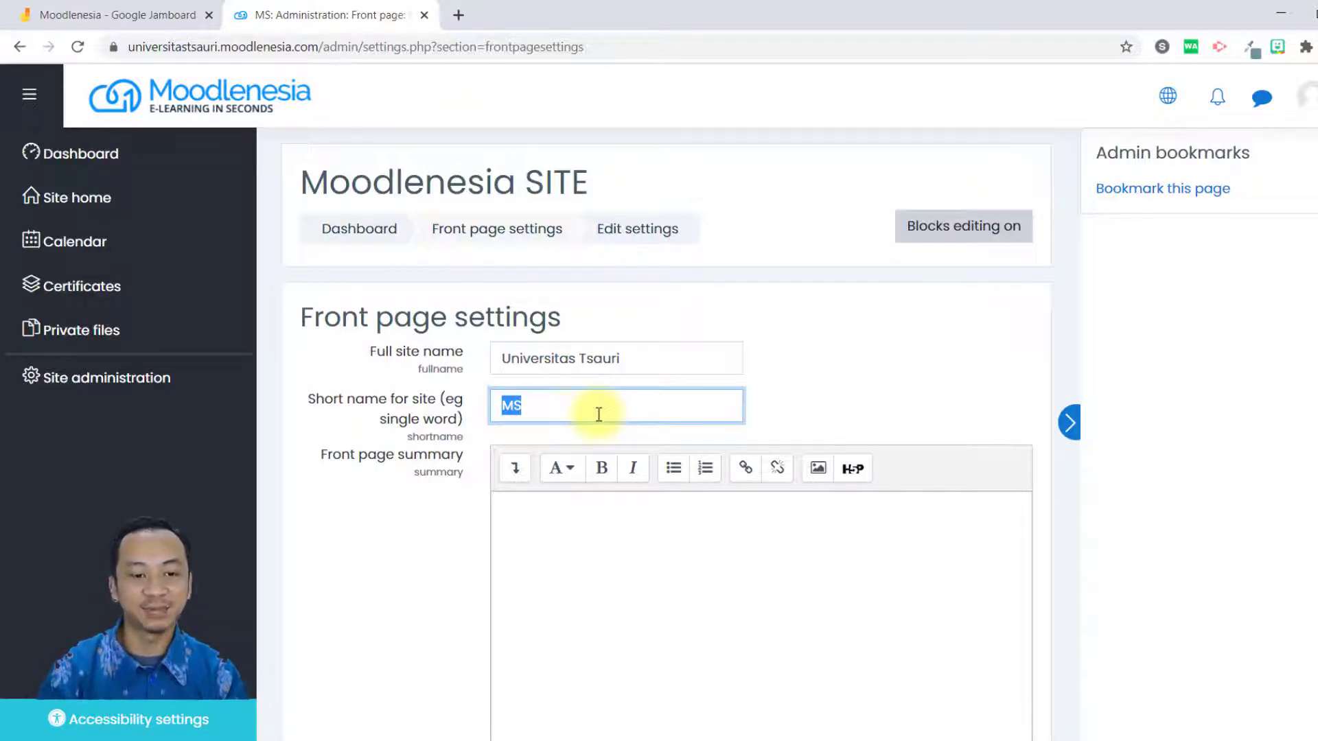
type("U")
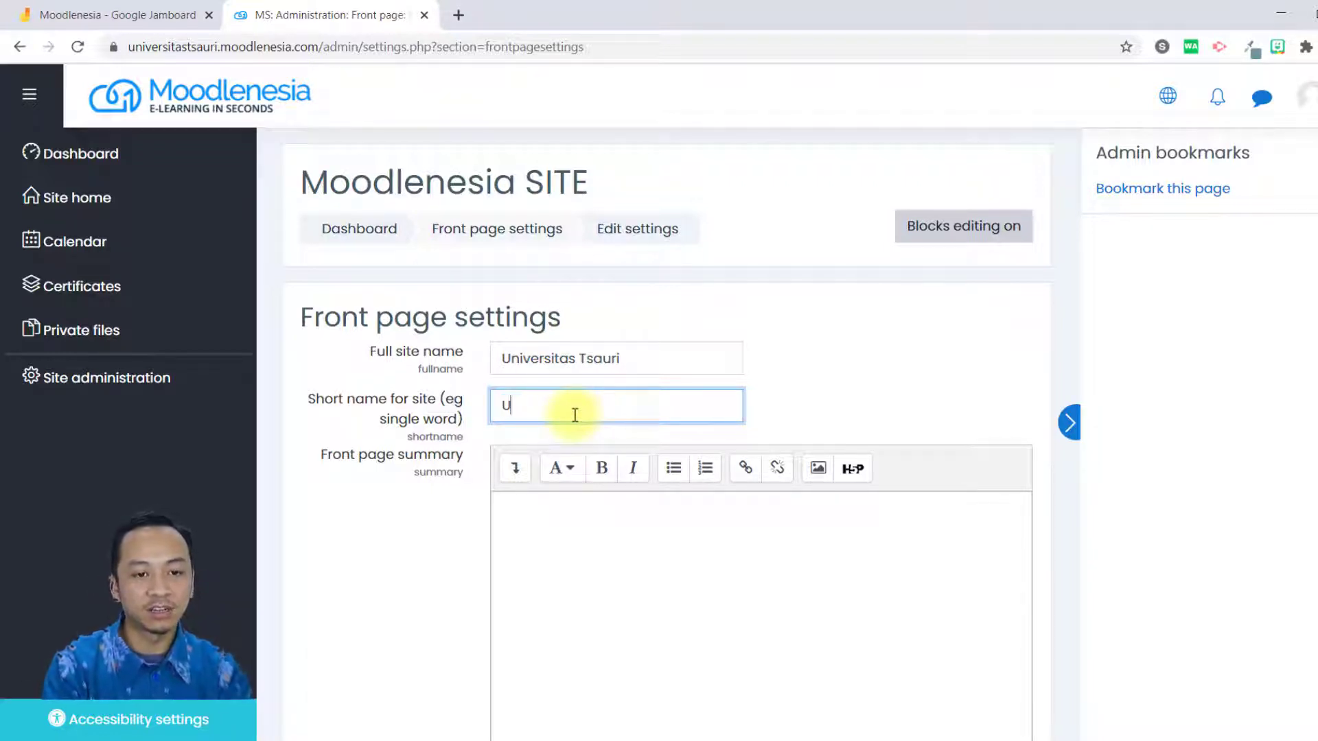
type("Ts")
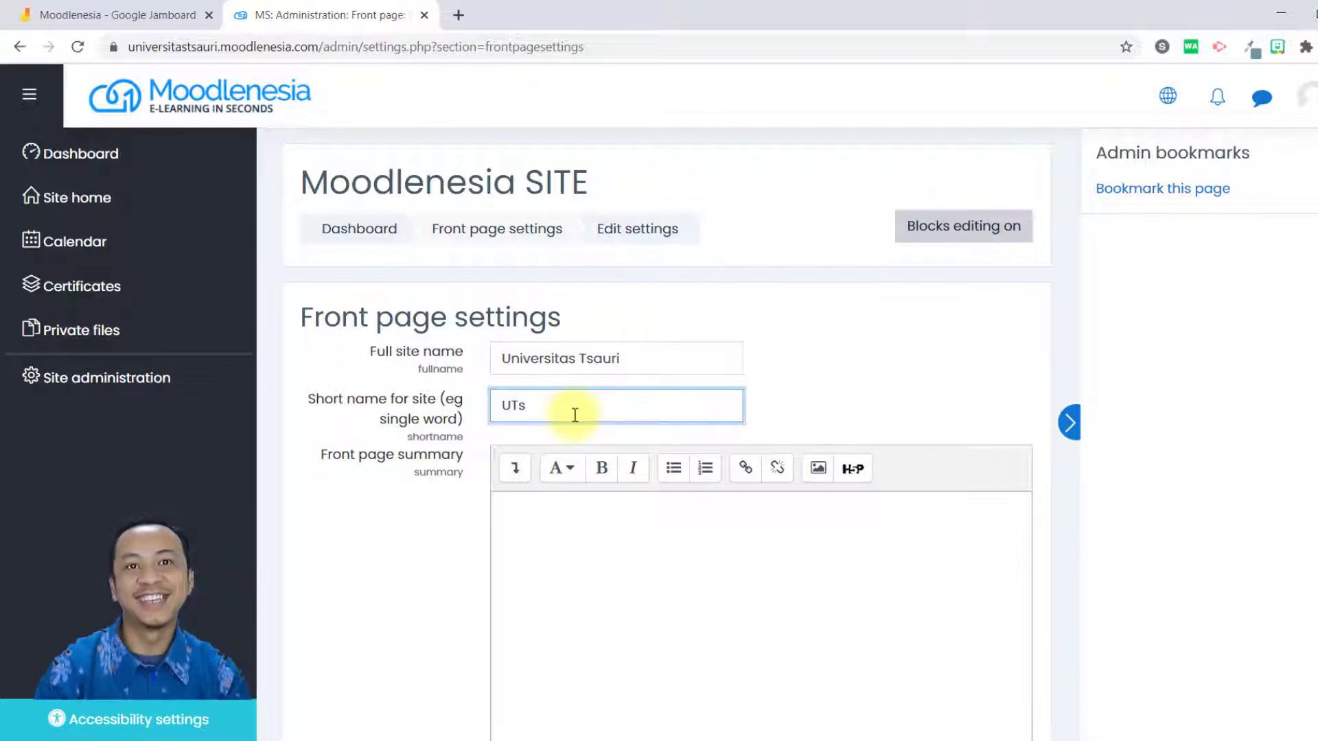
Examine the front page summary field and the item lists for the front page and for logged-in users.
left_click(753, 568)
scroll(750, 558, "down", 2)
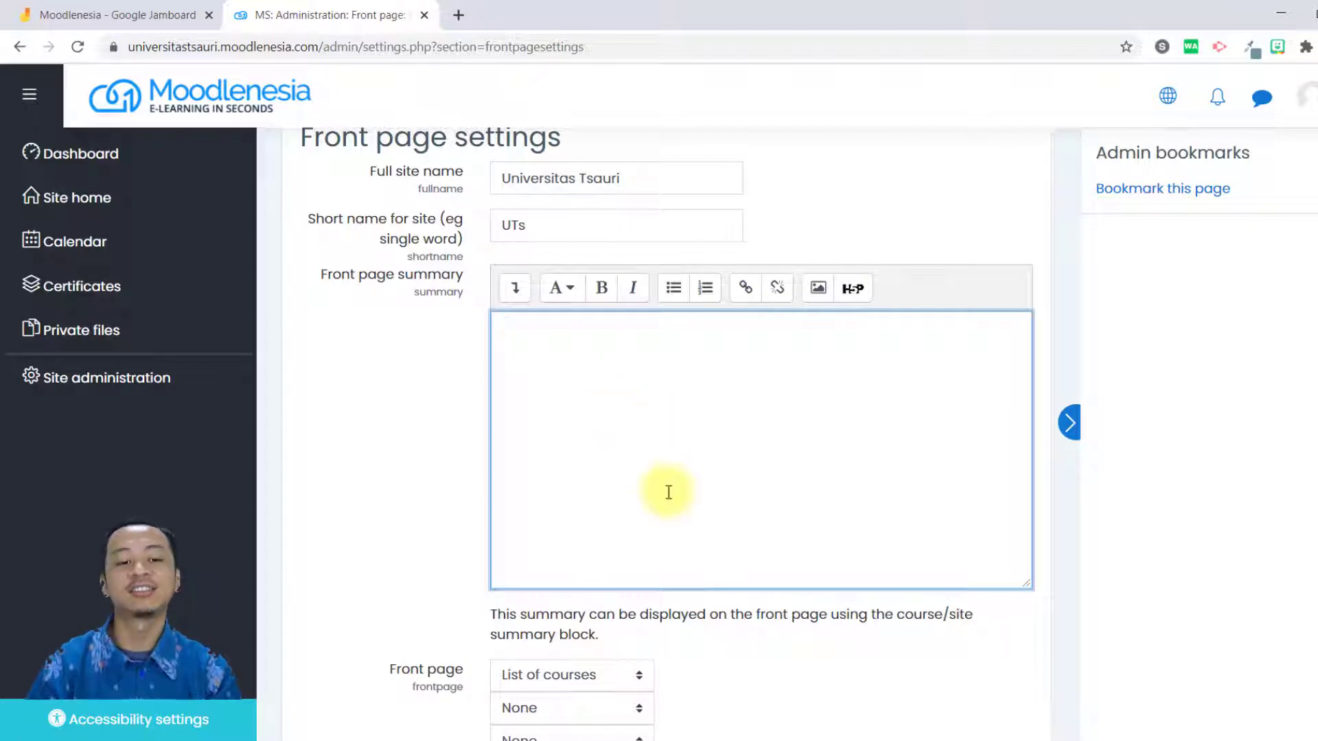
scroll(667, 492, "down", 1)
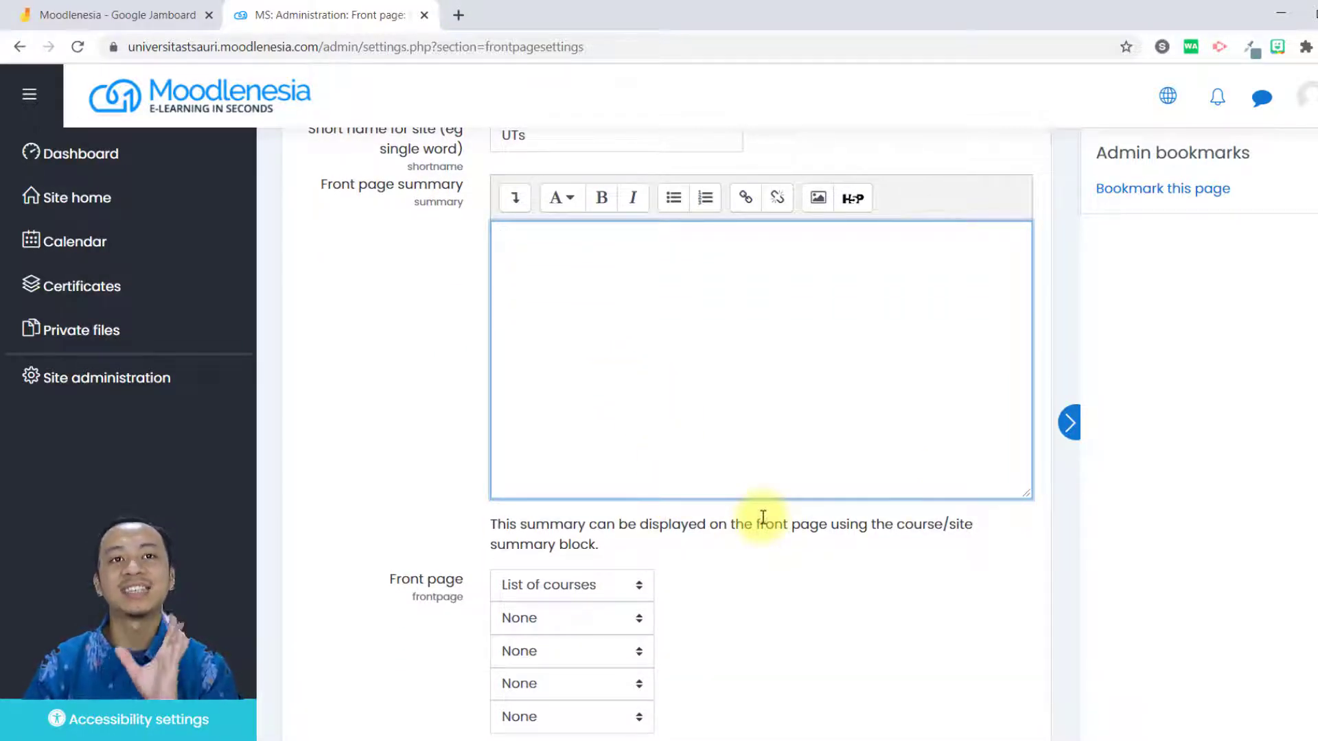
scroll(760, 518, "up", 3)
scroll(758, 516, "down", 4)
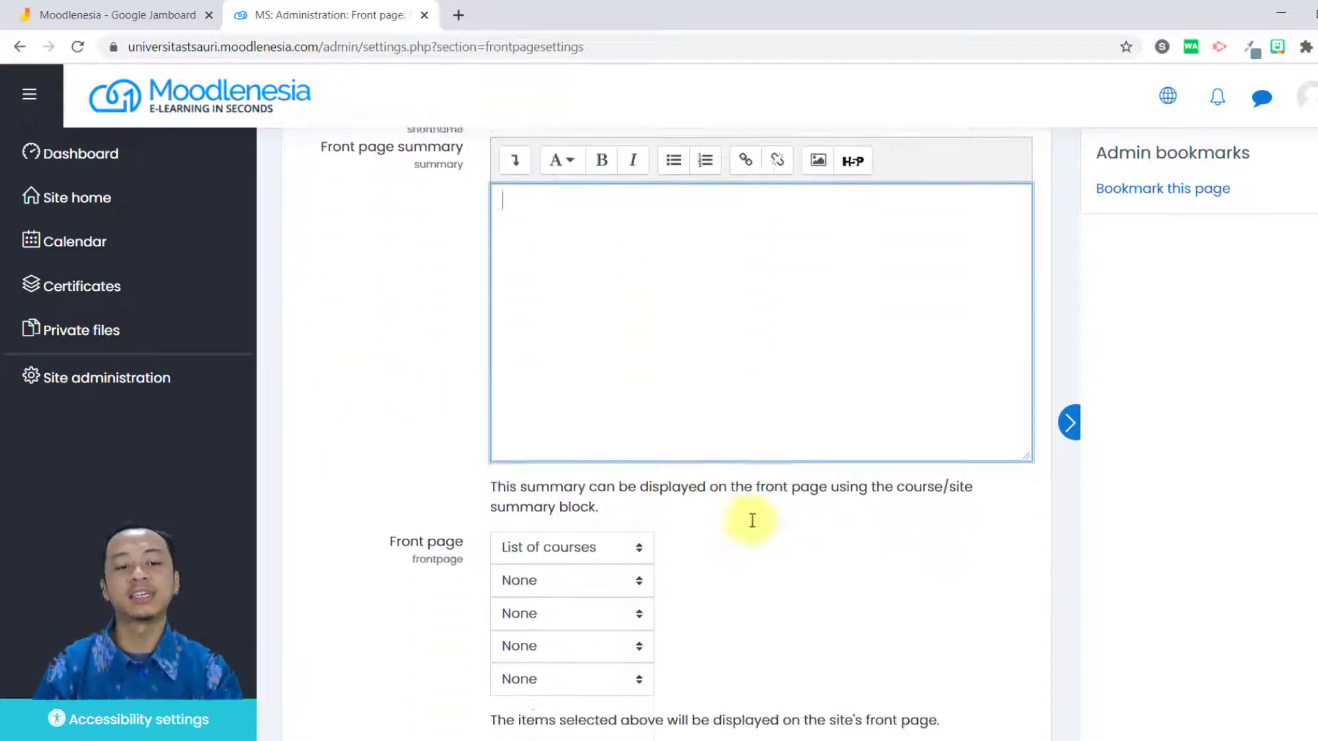
scroll(752, 521, "down", 3)
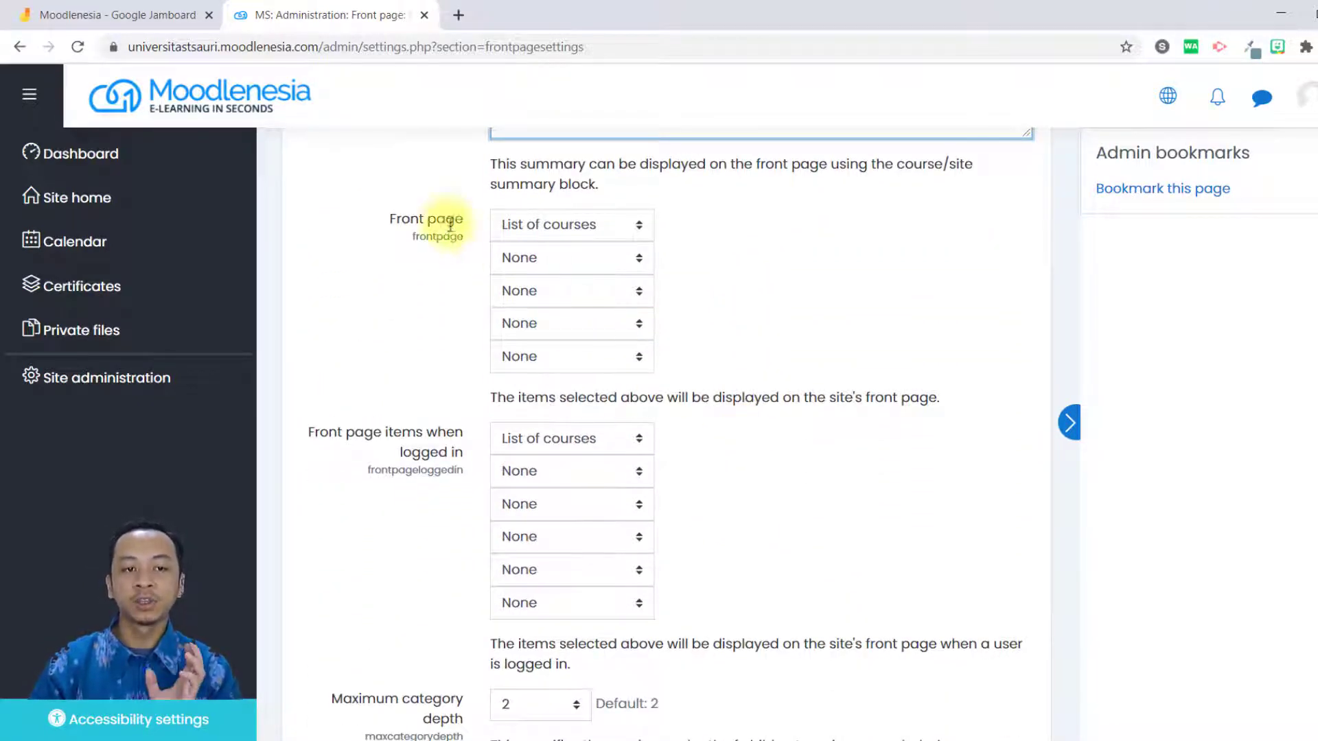
scroll(460, 355, "up", 1)
left_click_drag(424, 308, 443, 311)
left_click_drag(355, 523, 442, 552)
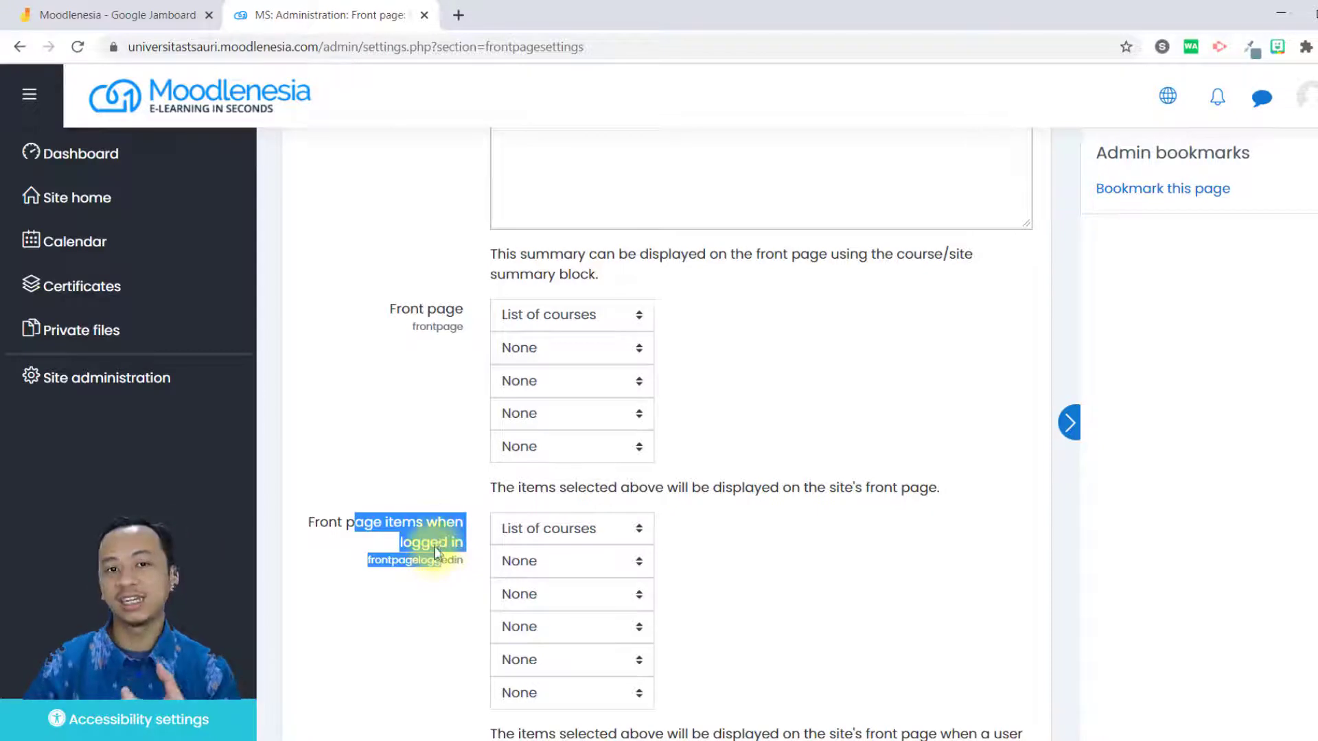
scroll(426, 521, "up", 1)
scroll(426, 521, "down", 1)
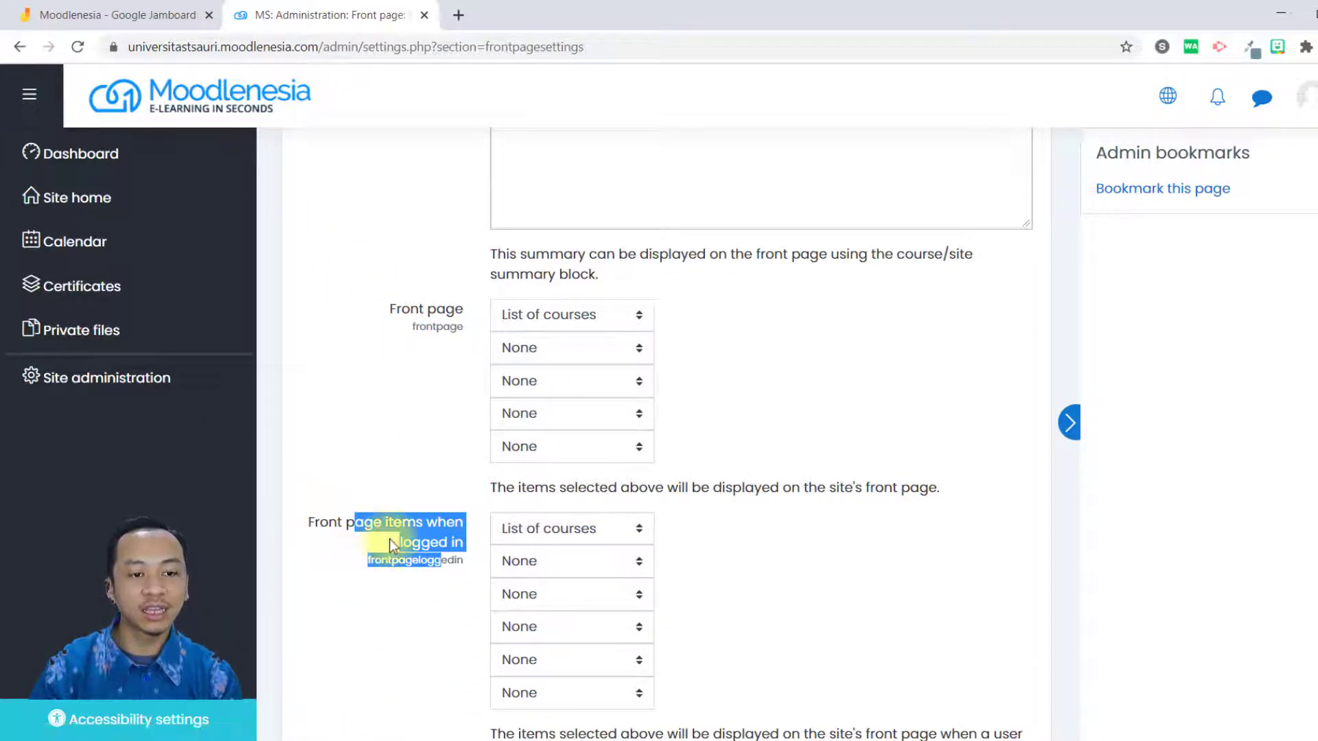
left_click(410, 580)
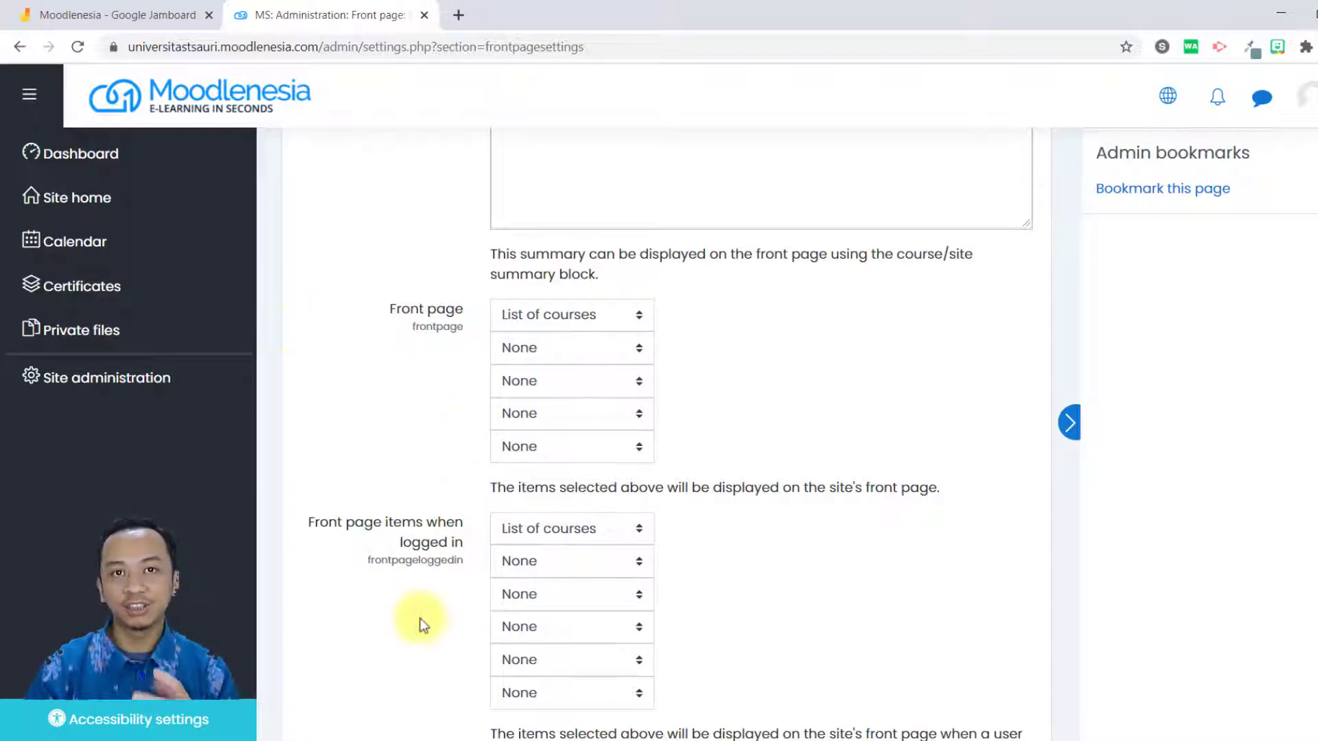
Open Site home in a new browser tab and look over its available courses.
right_click(79, 197)
left_click(97, 206)
left_click(535, 14)
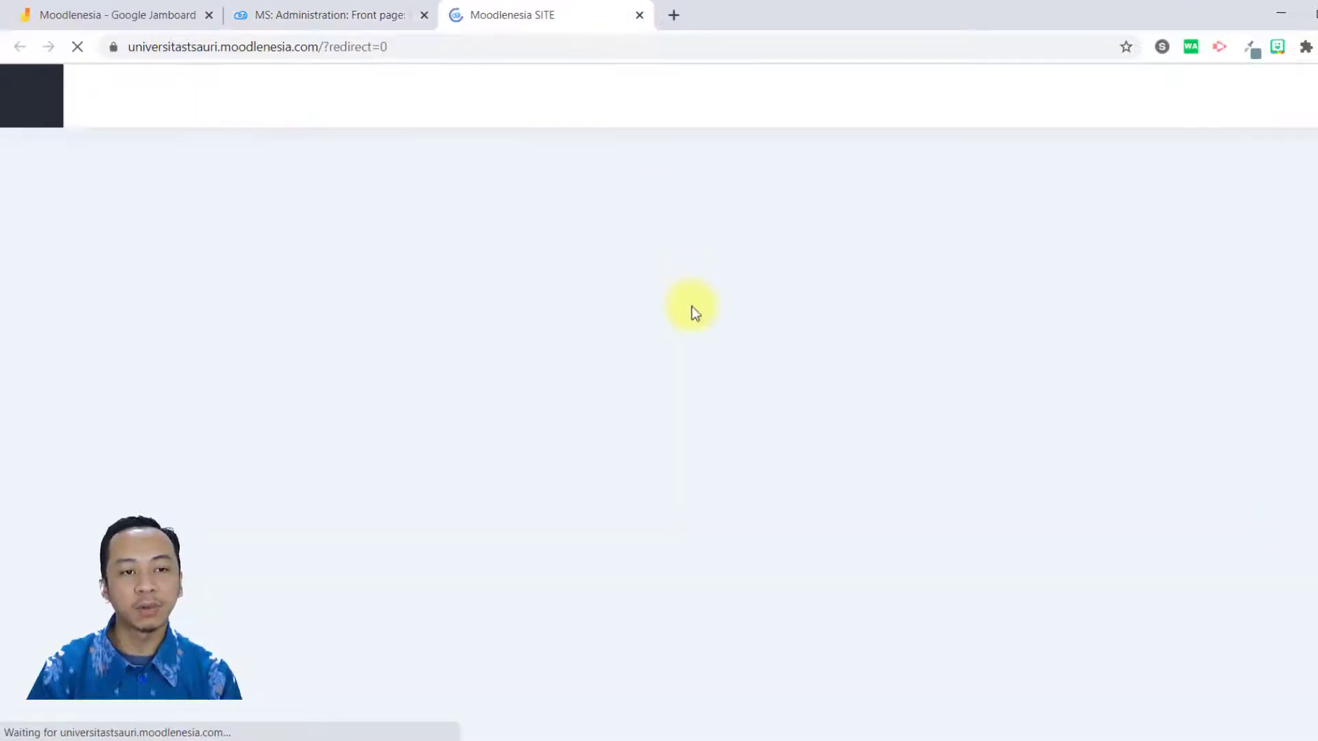
scroll(782, 426, "down", 5)
scroll(789, 434, "up", 5)
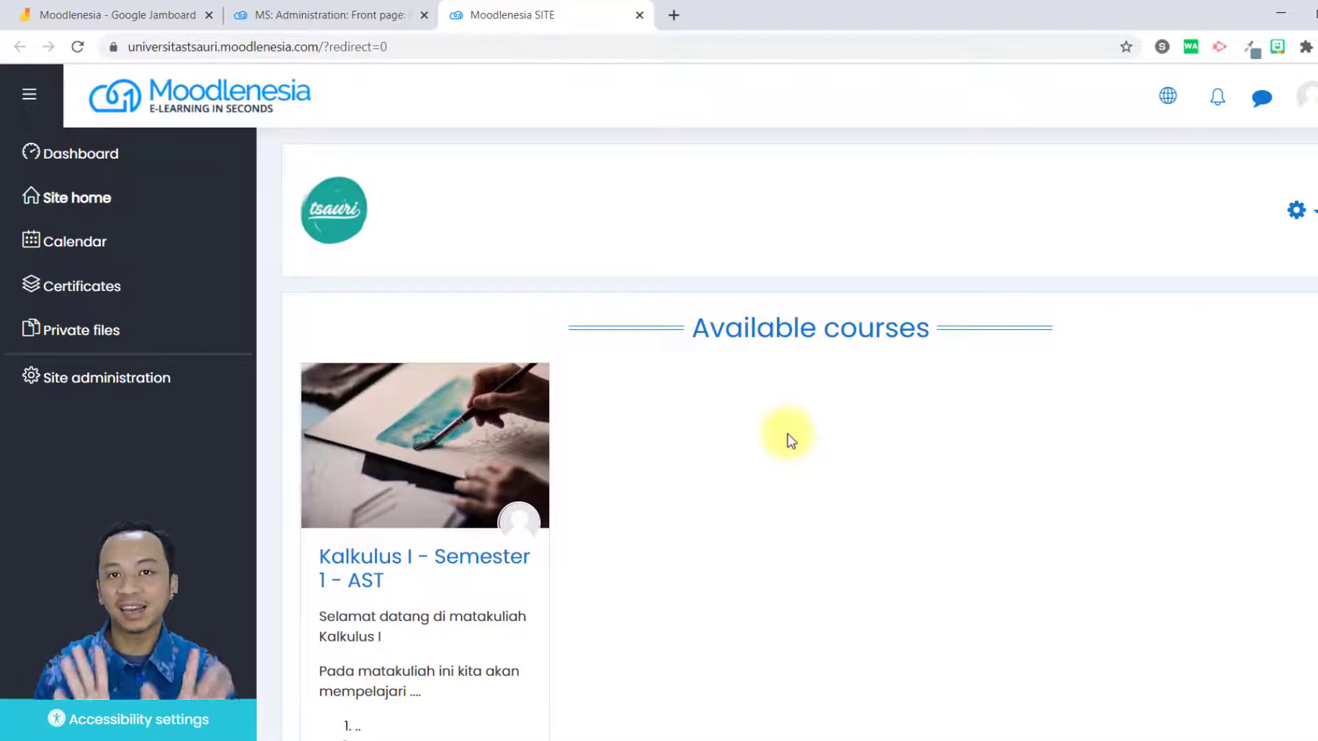
Compare the Front page item setting with the course list shown on the Site home page.
left_click(386, 12)
left_click_drag(426, 221, 434, 223)
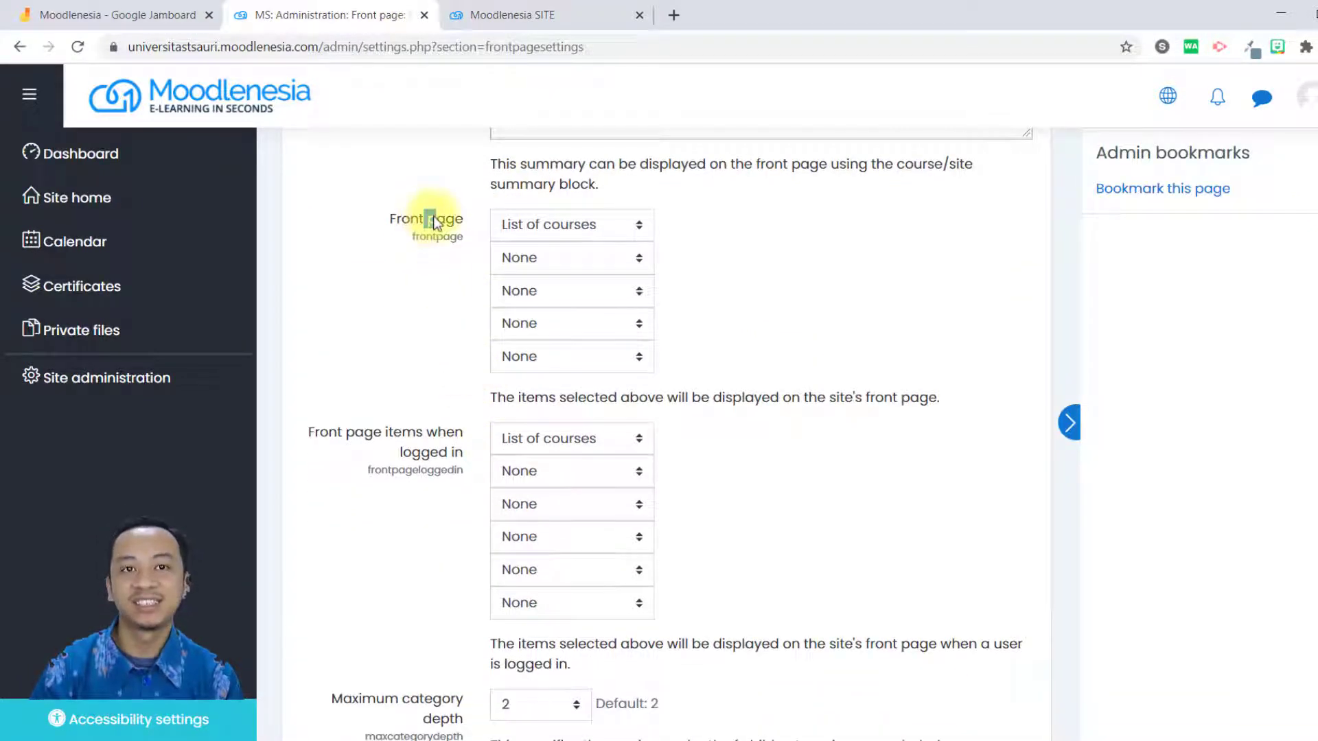
left_click(457, 319)
left_click(512, 14)
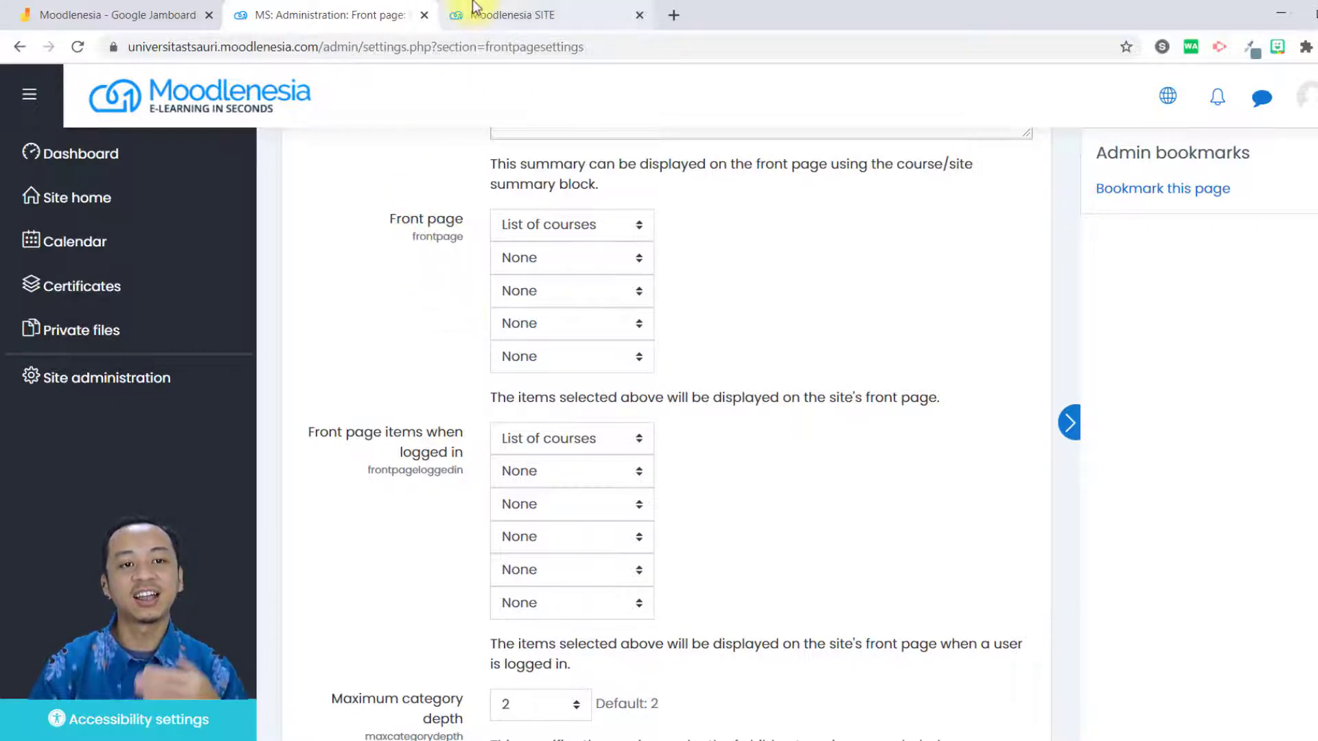
scroll(669, 390, "down", 2)
scroll(674, 390, "up", 2)
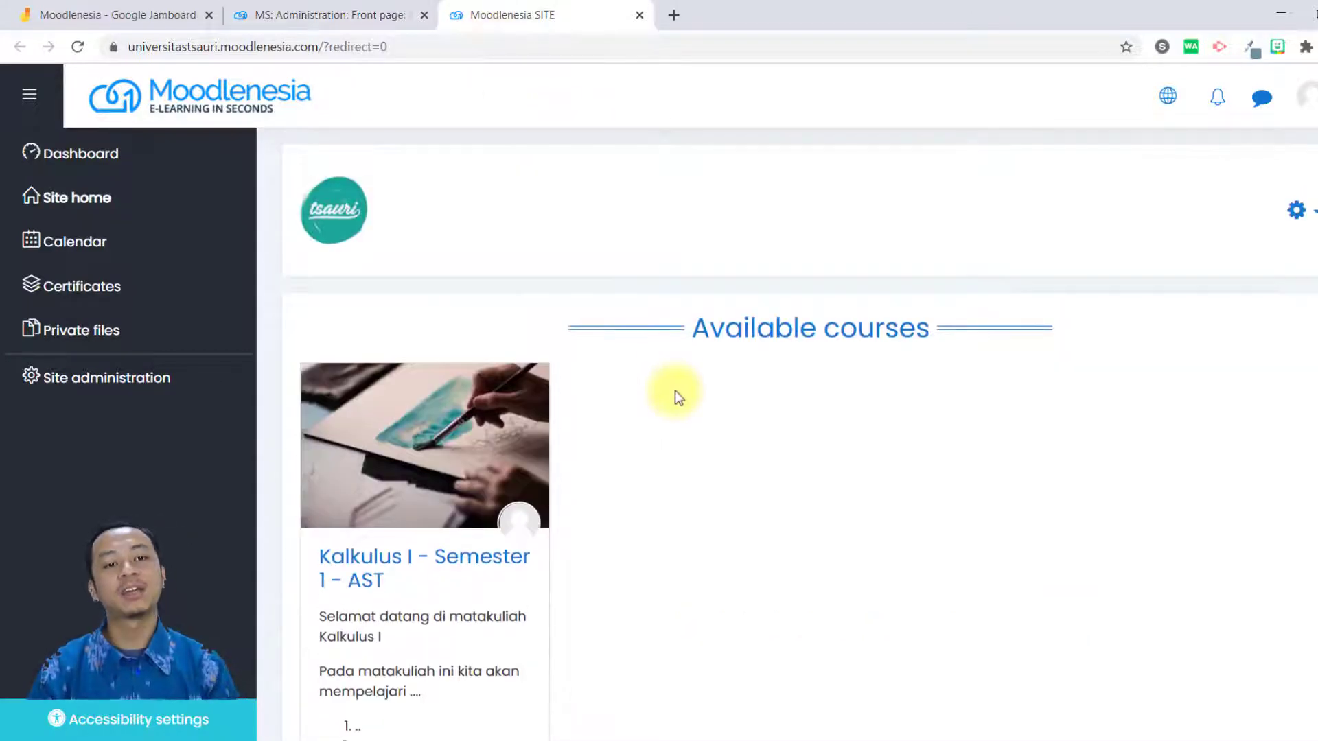
Return to the Front page settings and set the second Front page item to List of categories.
left_click(367, 12)
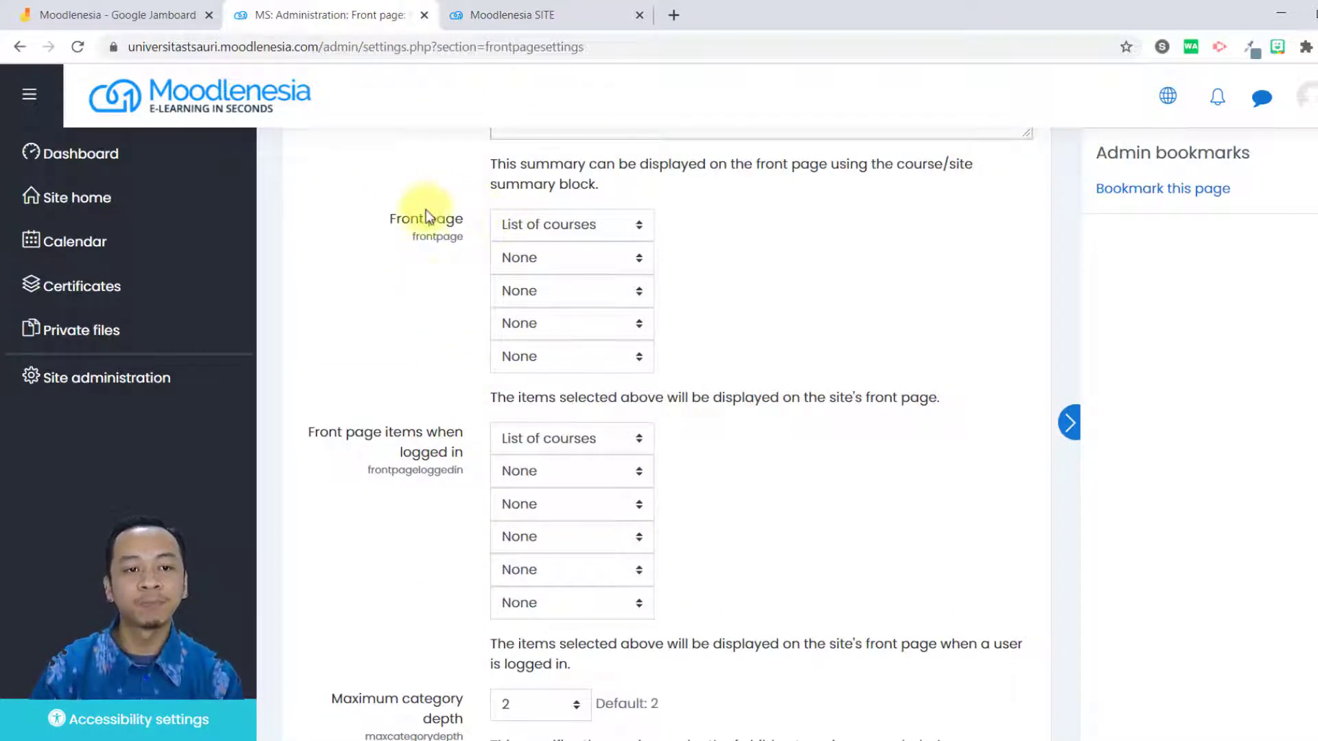
left_click(571, 227)
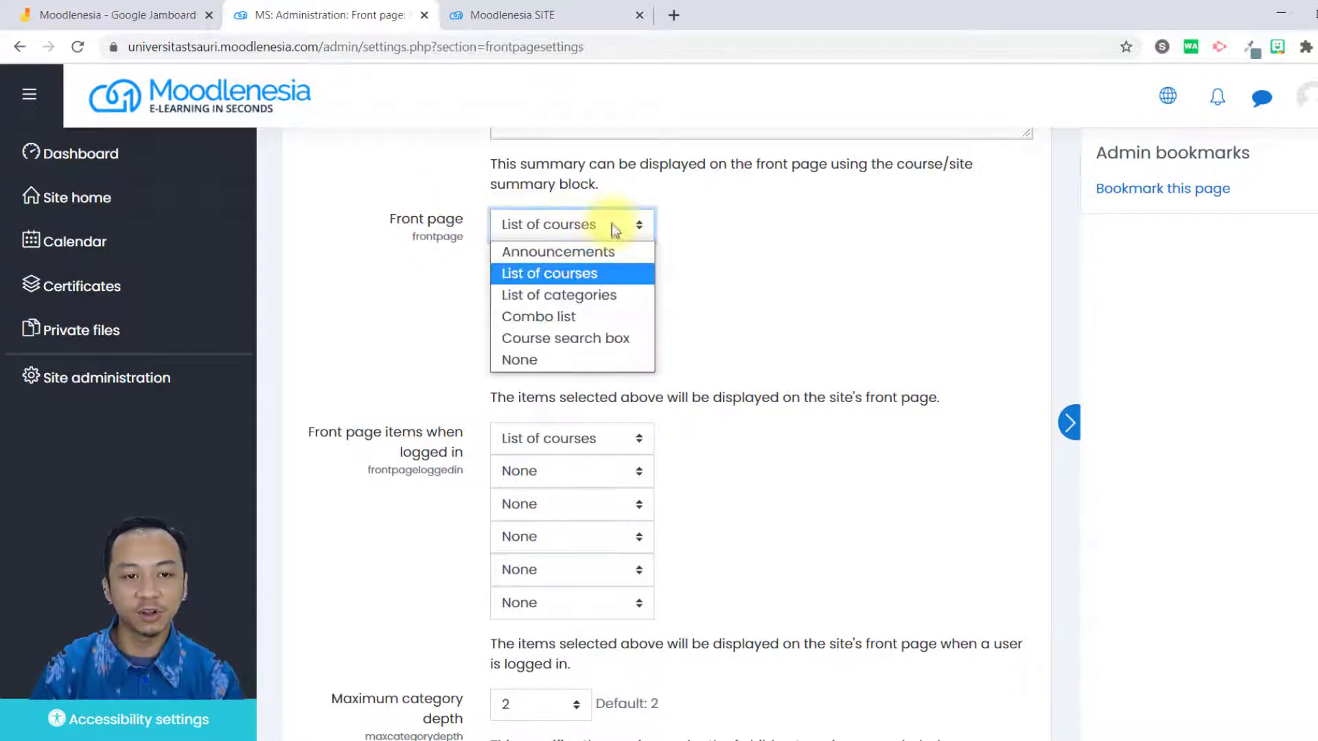
left_click(611, 224)
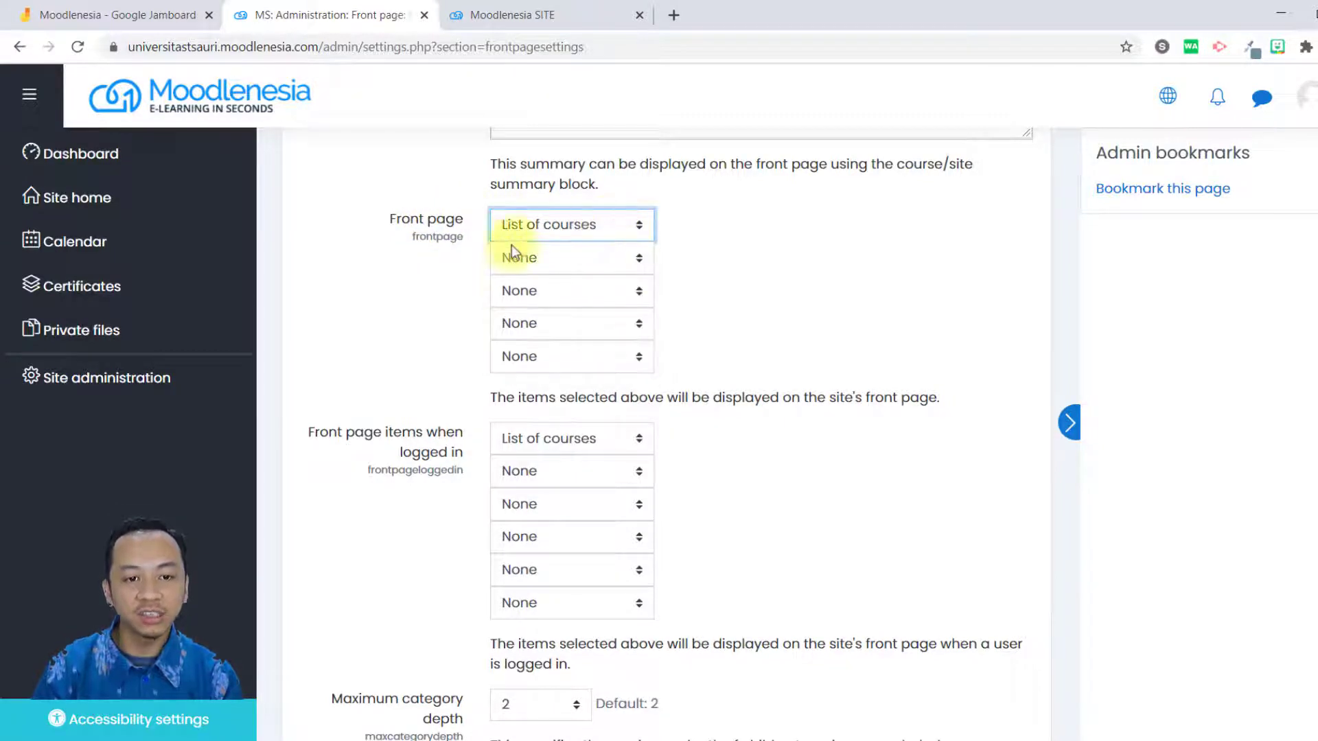
left_click(542, 265)
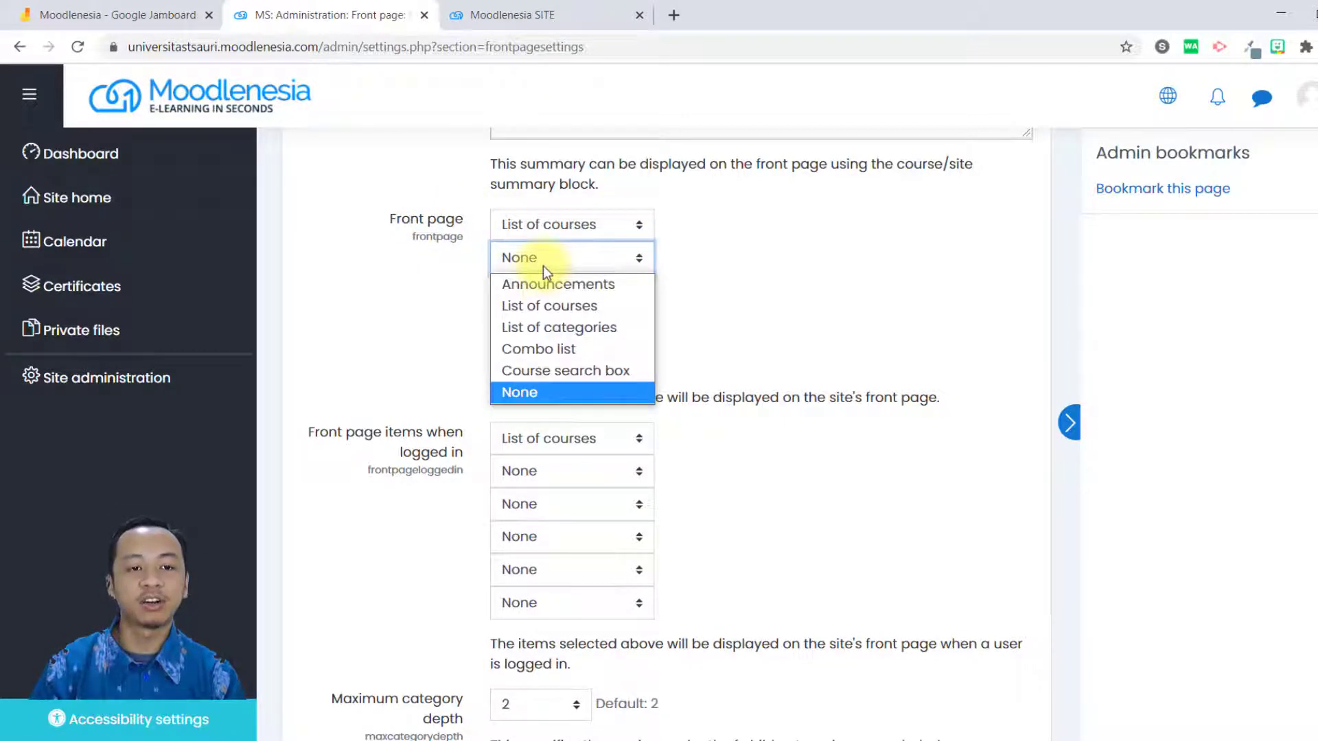
left_click(627, 331)
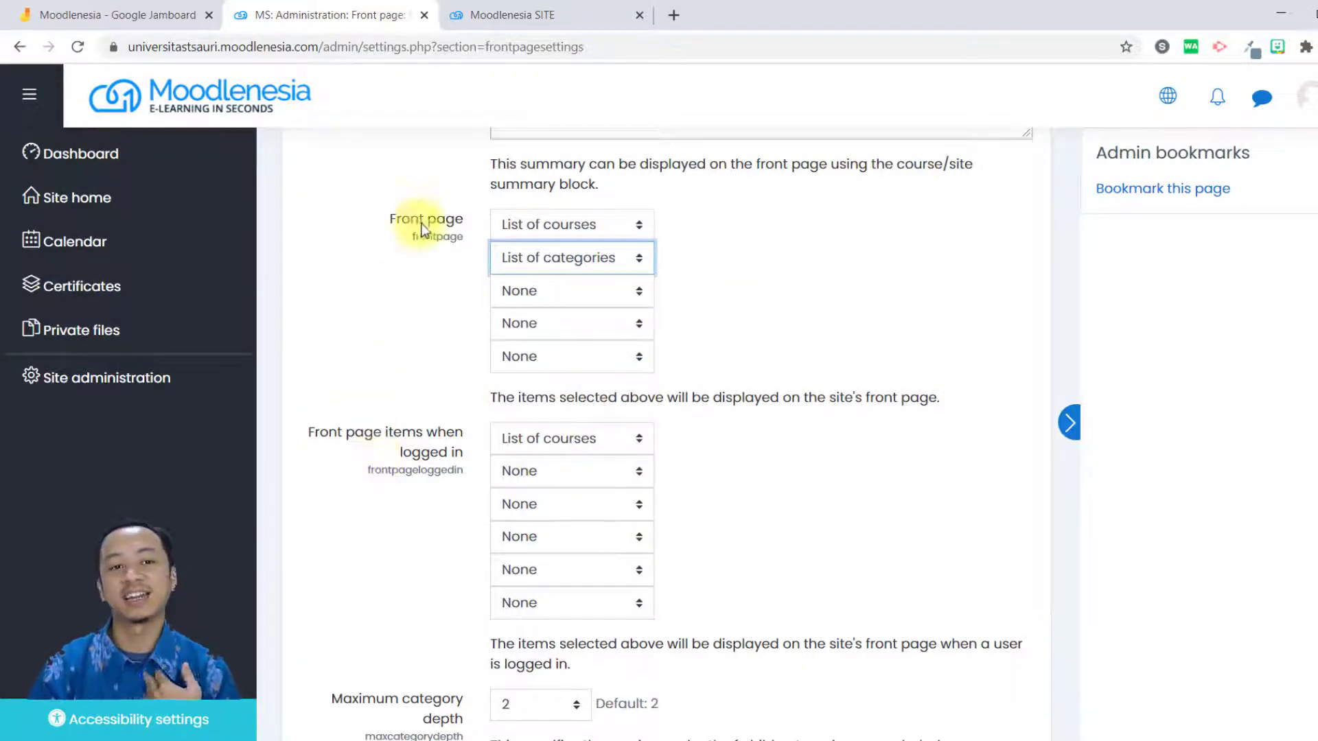
Set the second item under Front page items when logged in to List of categories.
left_click_drag(411, 219, 442, 252)
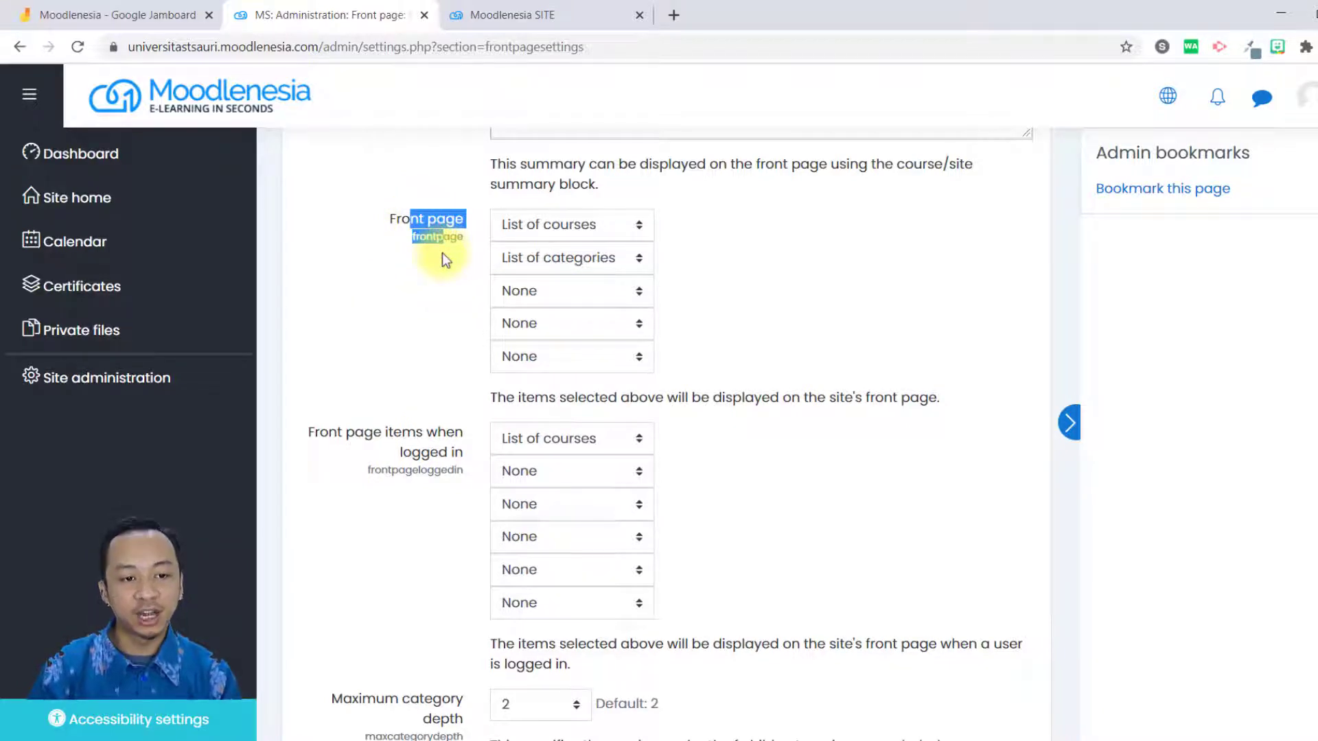
left_click_drag(422, 435, 439, 473)
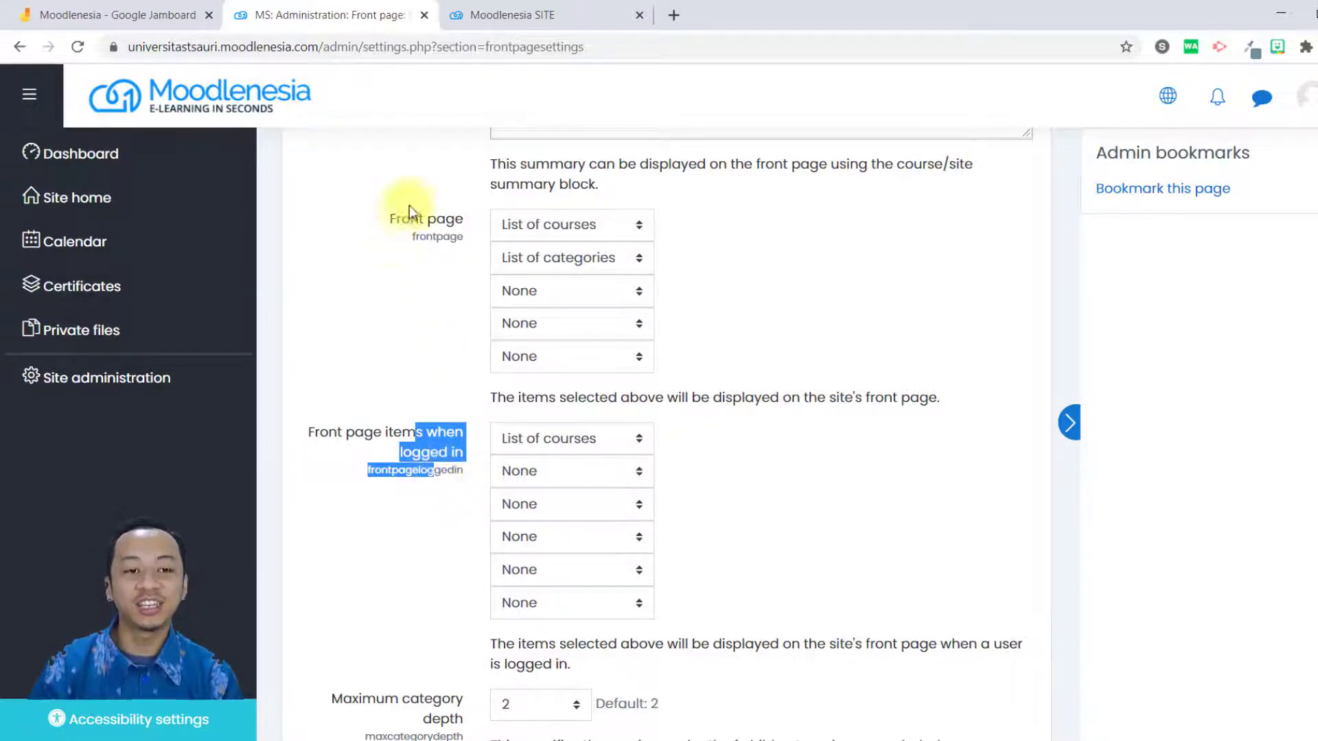
left_click_drag(430, 221, 444, 251)
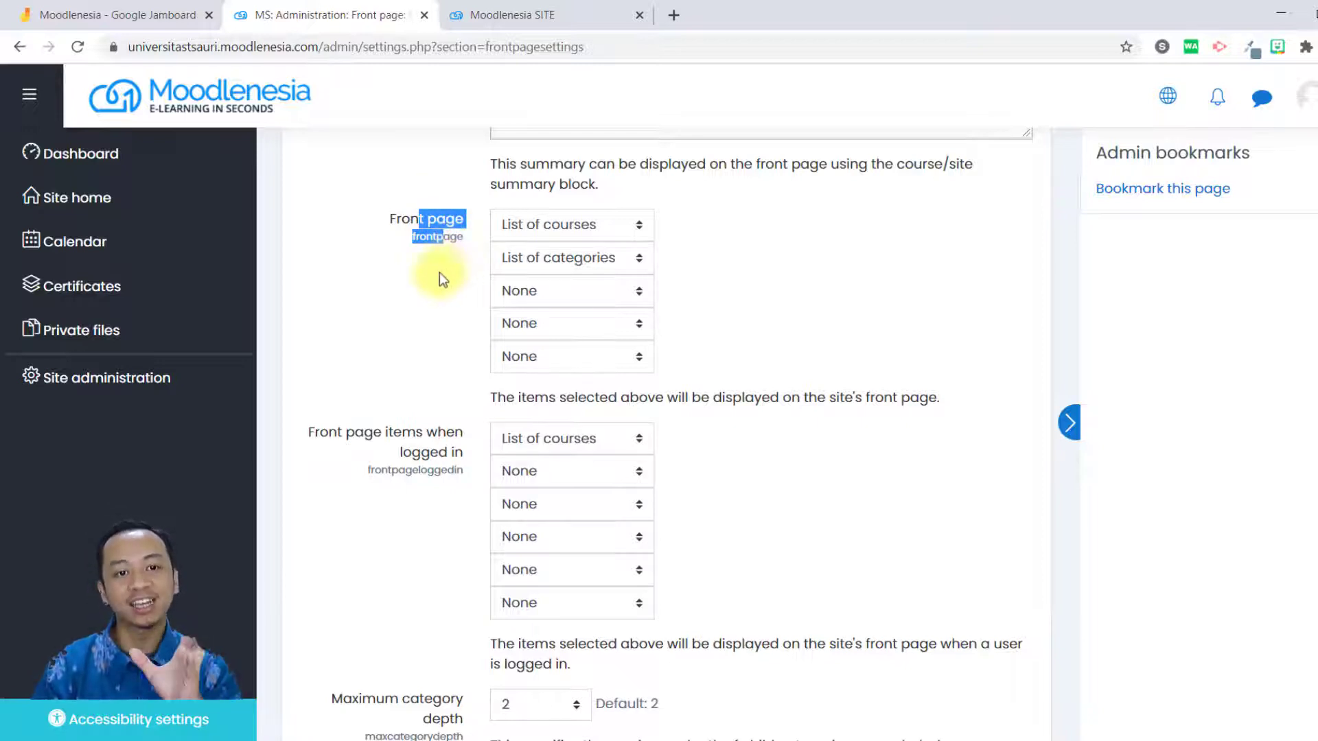
left_click(582, 484)
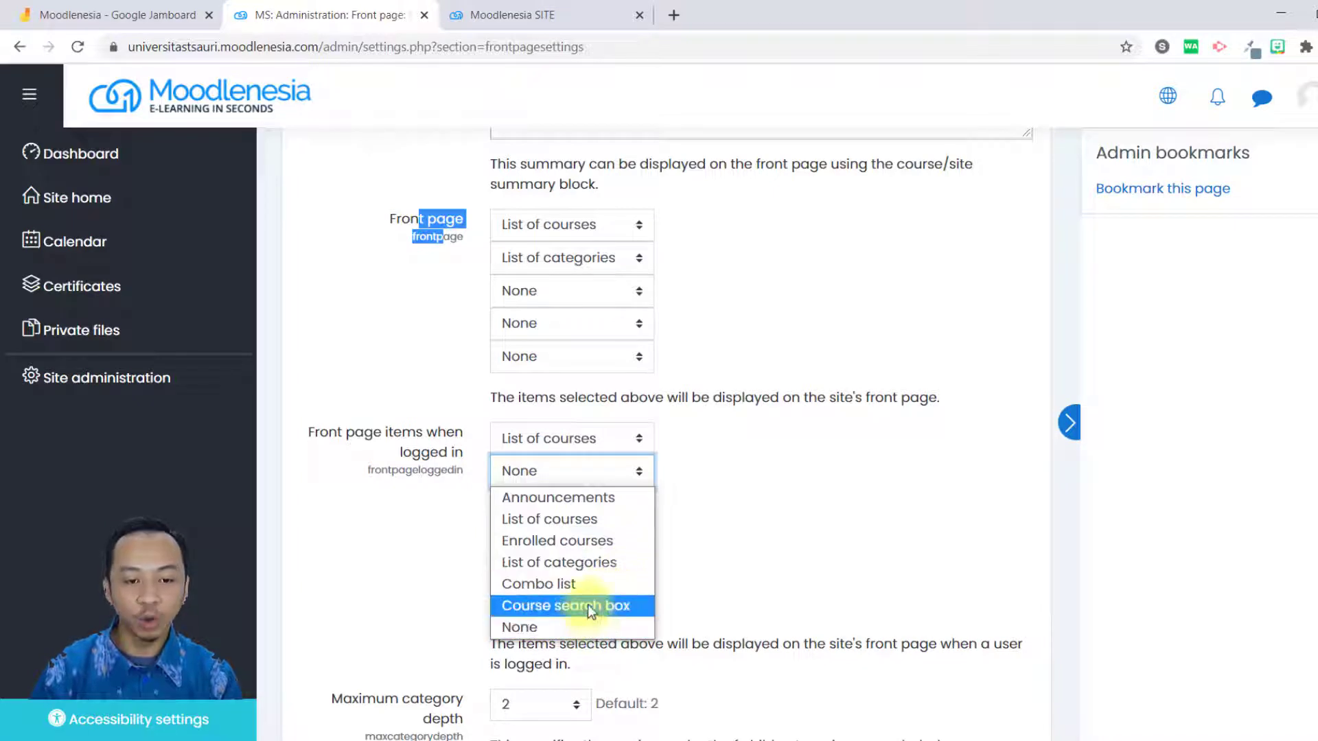
left_click(611, 561)
Review the rest of the Front page settings and save the changes.
scroll(286, 600, "down", 5)
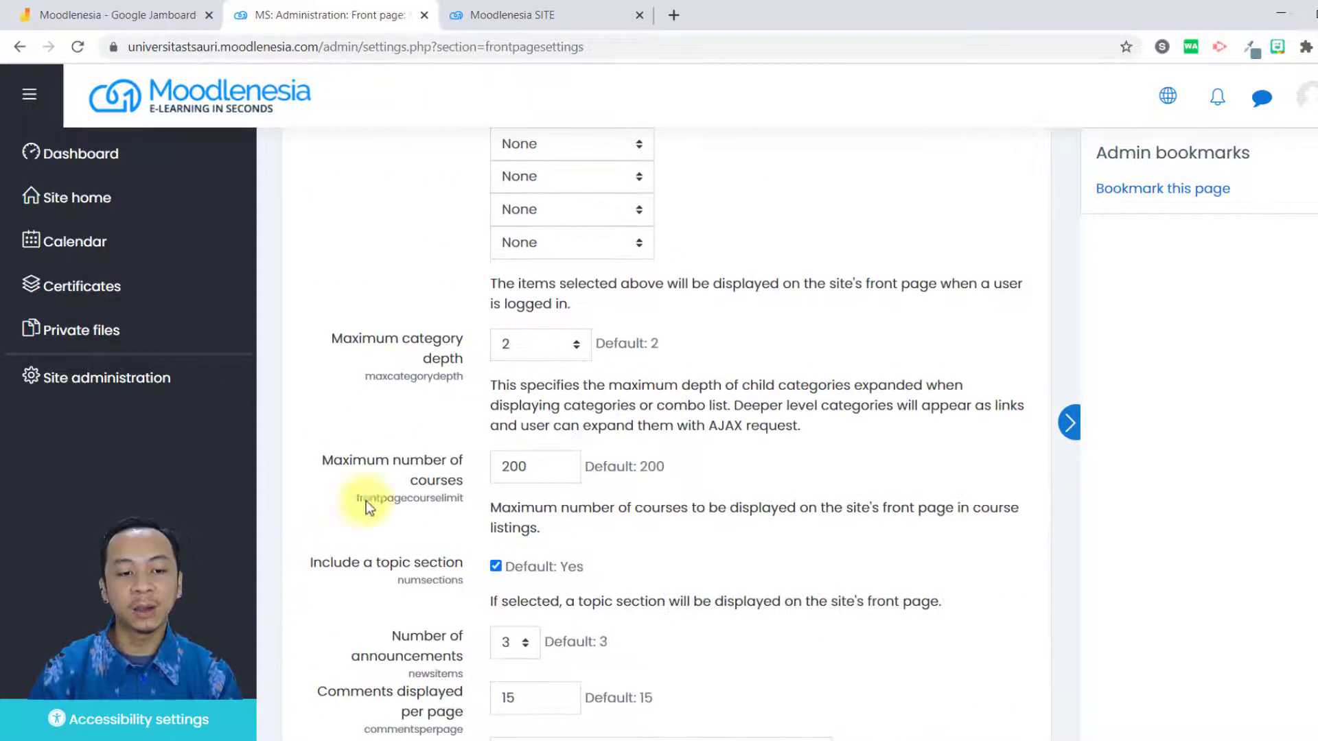
scroll(522, 530, "down", 1)
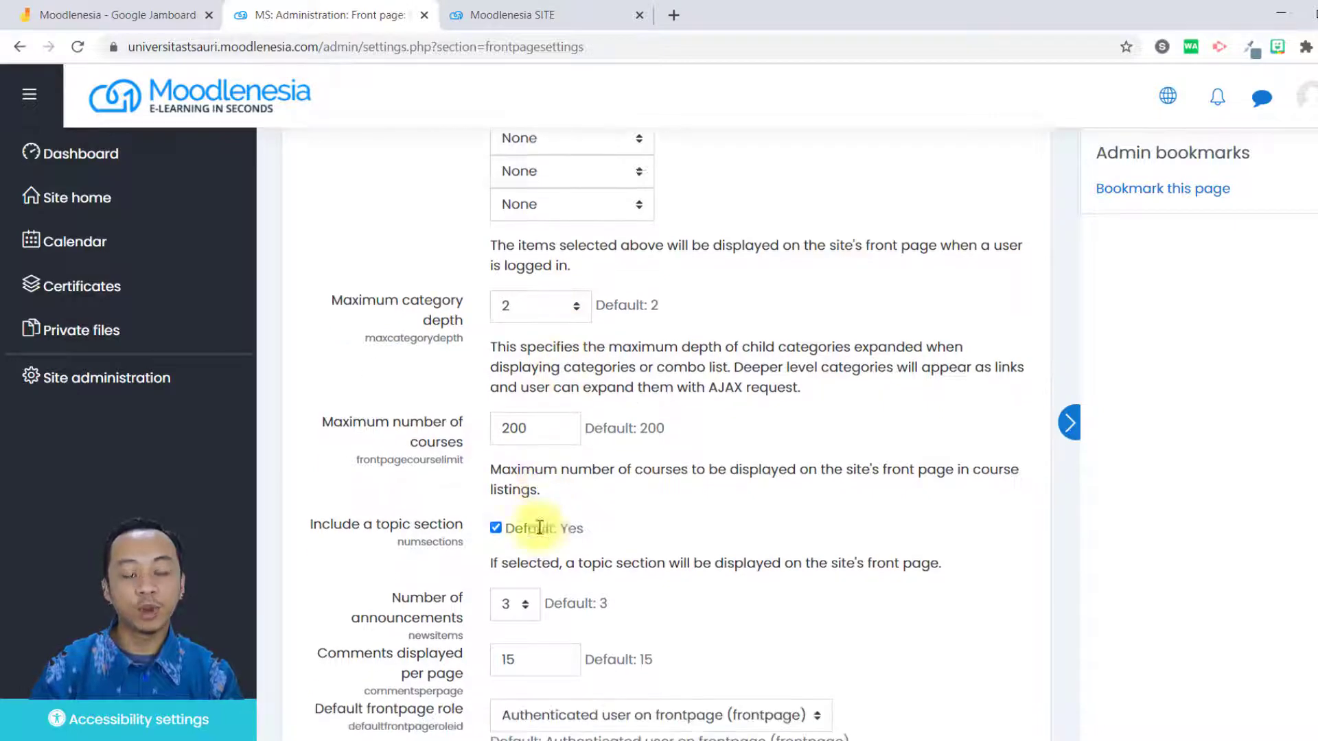
scroll(635, 315, "up", 5)
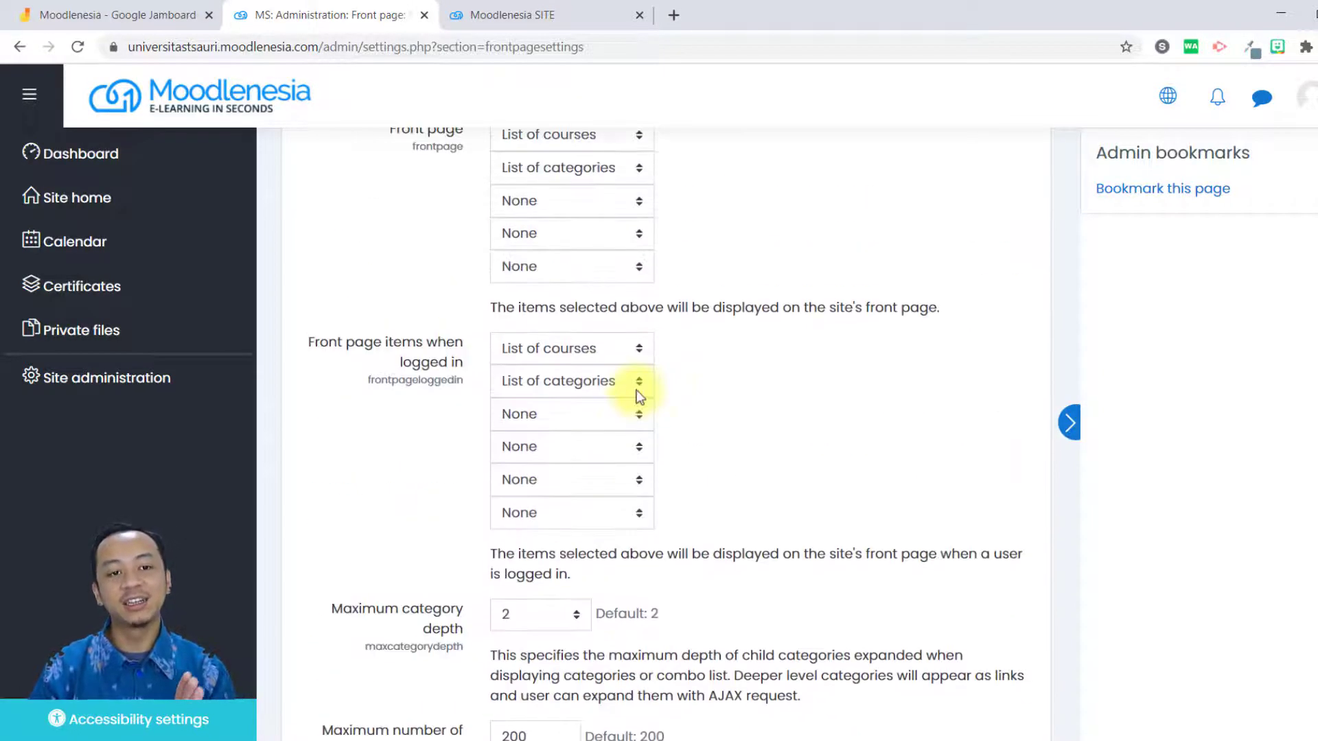
scroll(518, 499, "up", 5)
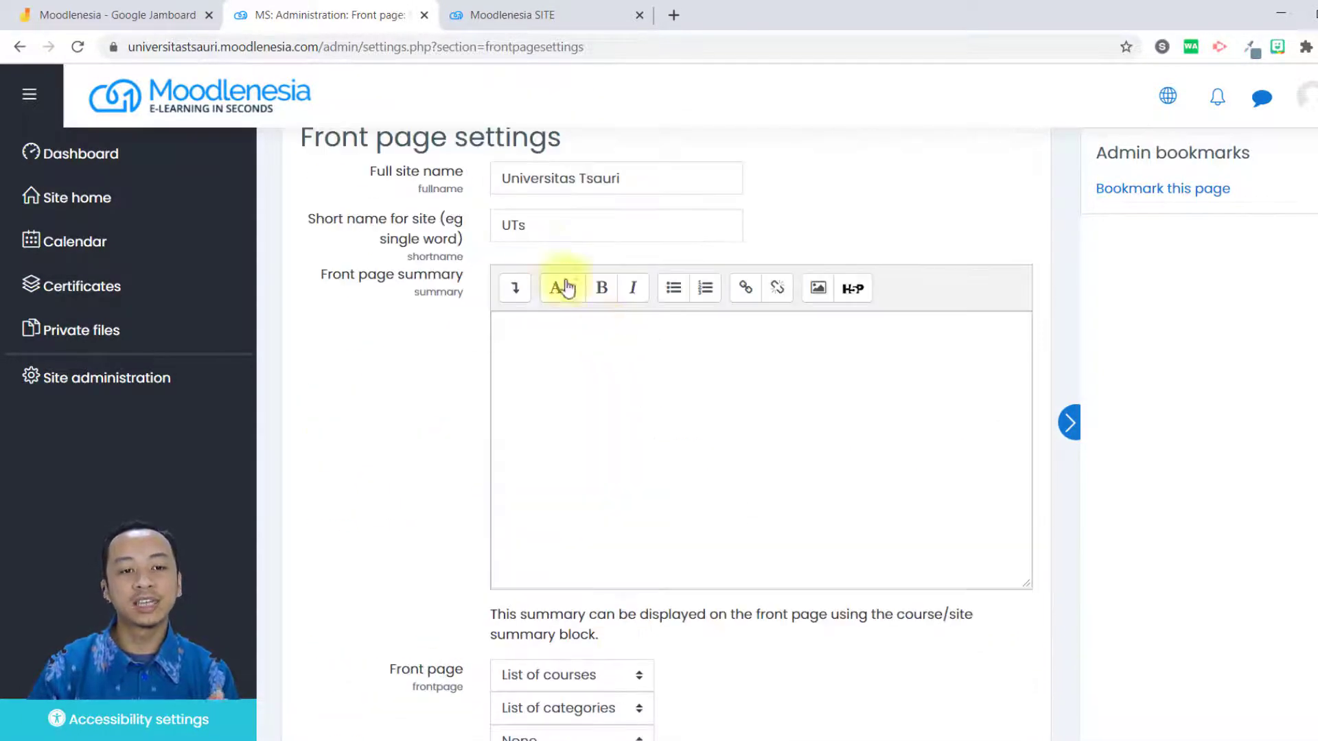
scroll(580, 206, "down", 3)
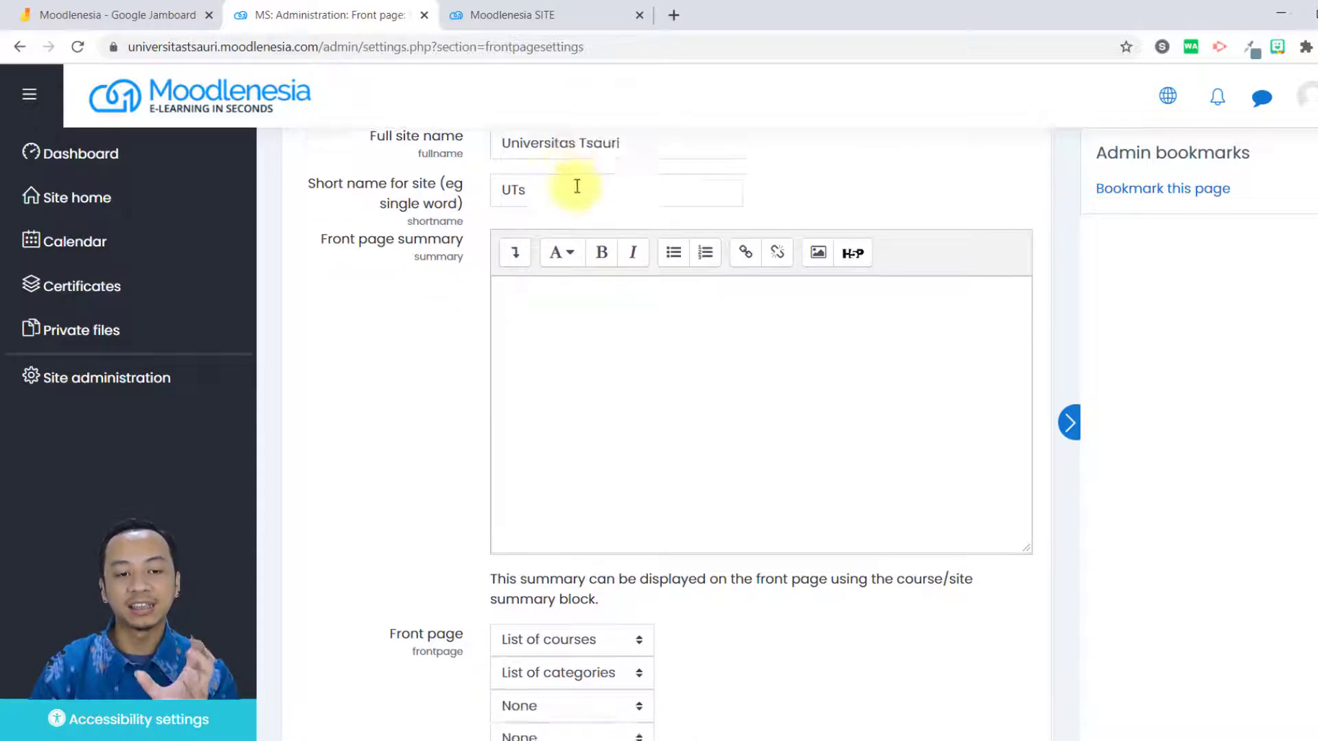
scroll(701, 404, "down", 10)
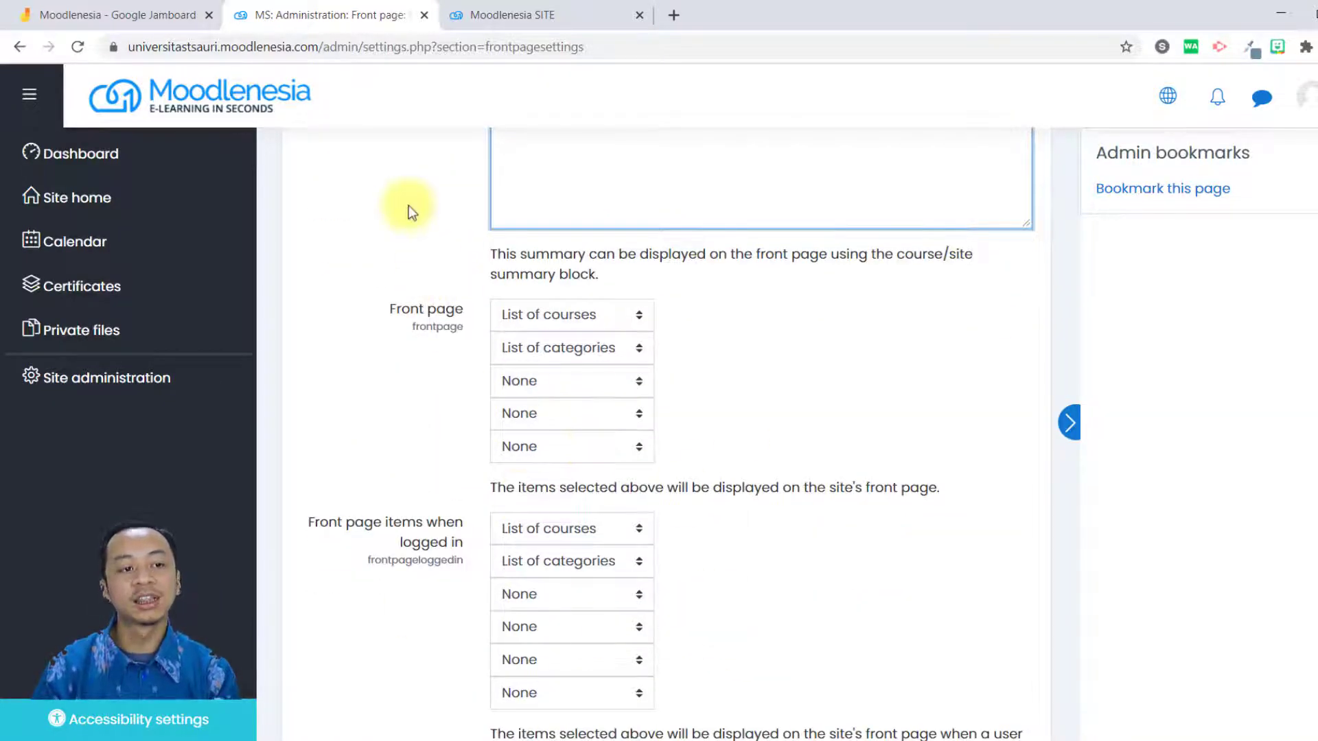
left_click(580, 465)
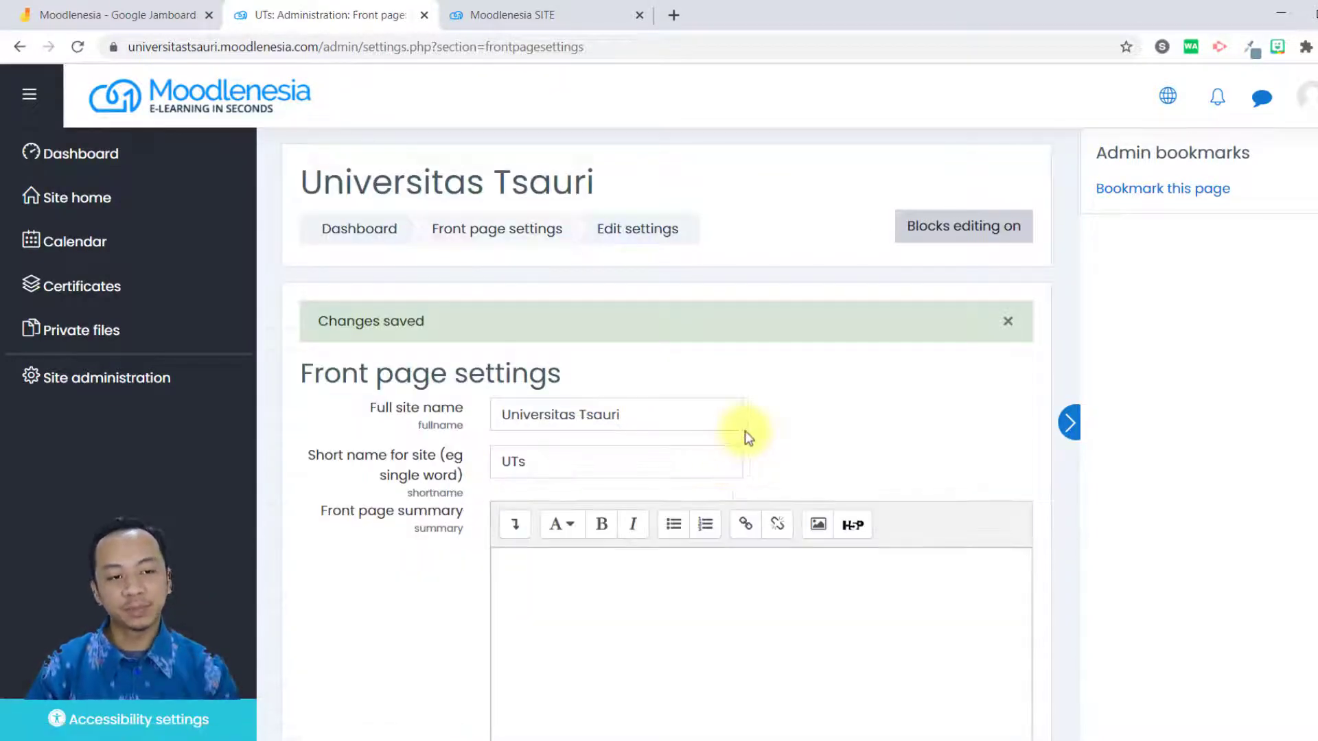
left_click_drag(303, 173, 579, 172)
left_click(686, 190)
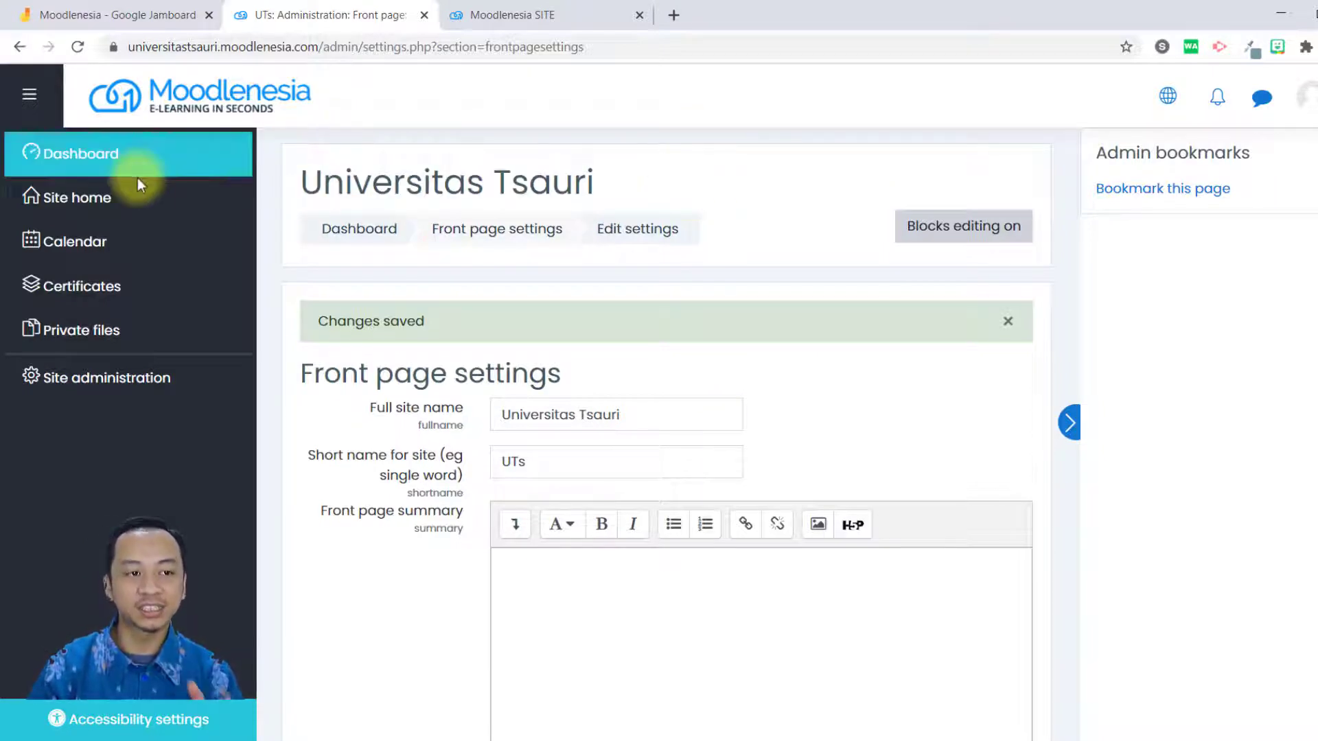
Open Site home and look over the available courses and course categories shown there.
left_click(118, 199)
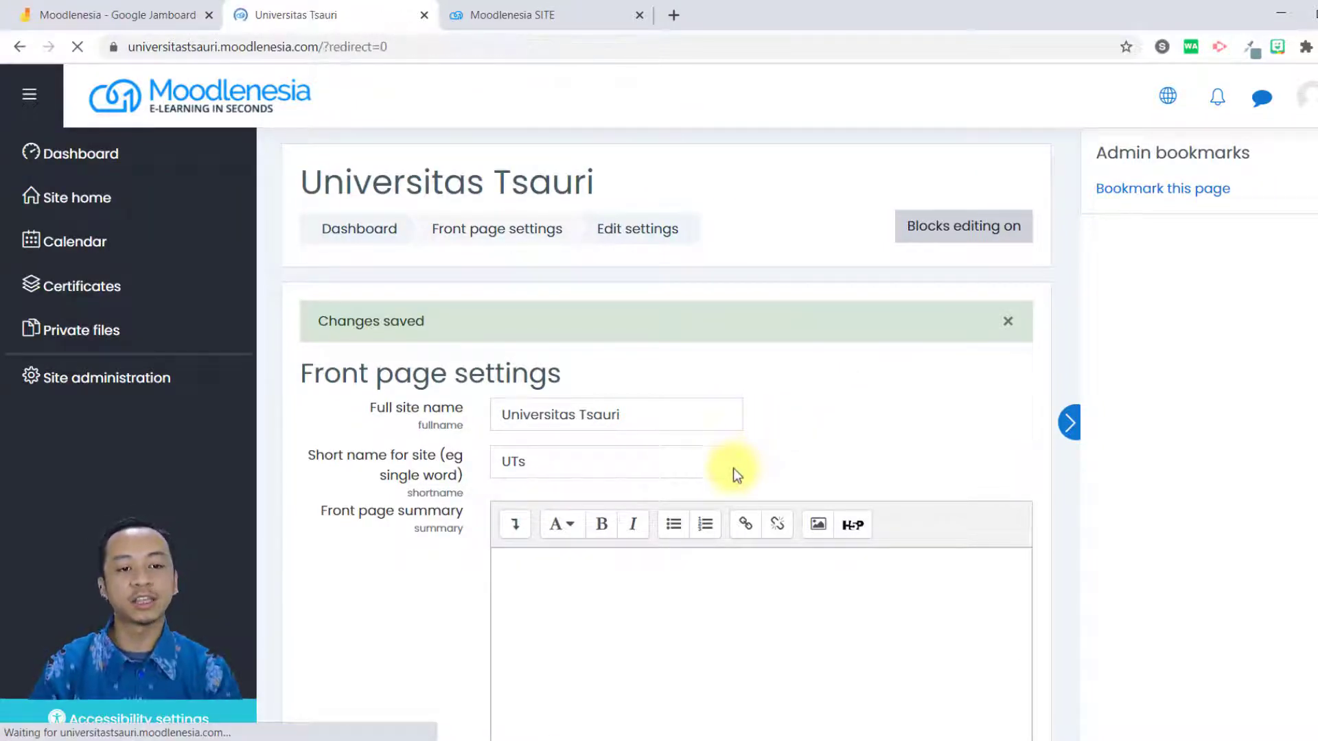
scroll(731, 468, "down", 4)
scroll(732, 468, "down", 4)
scroll(550, 385, "up", 1)
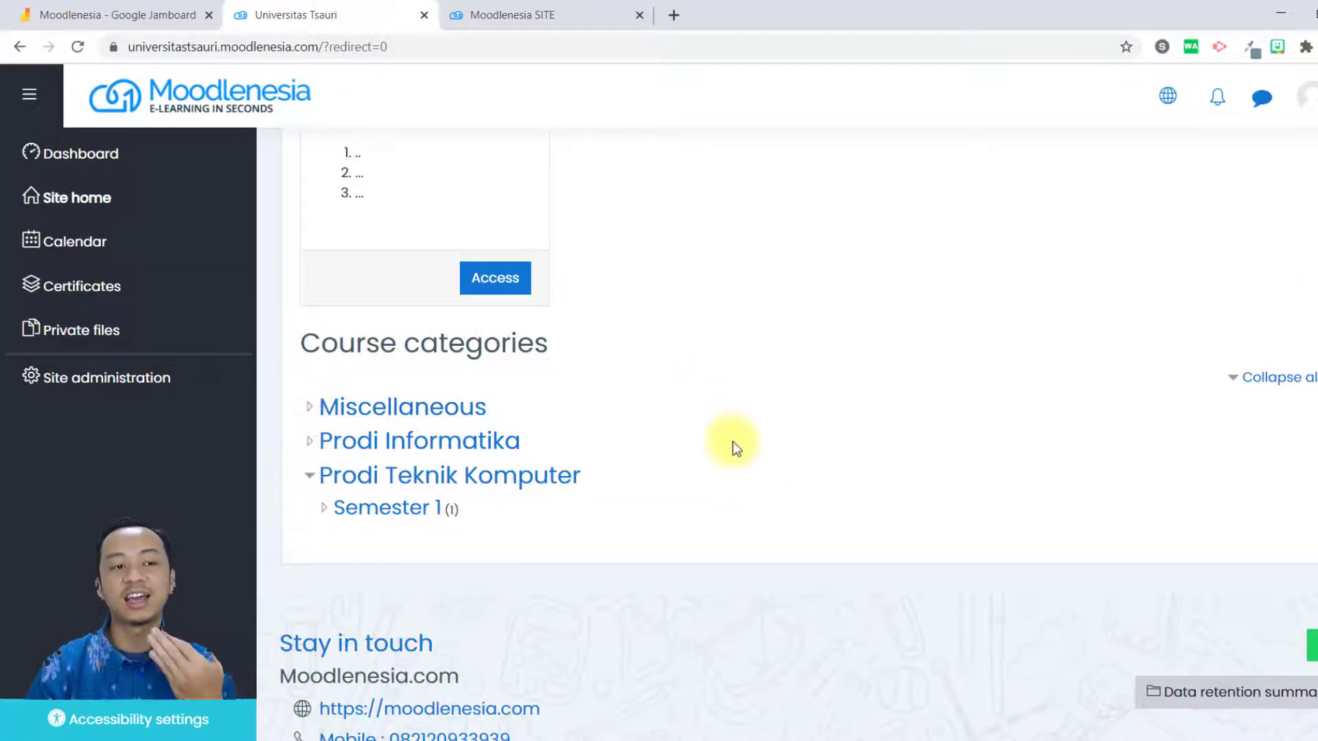
scroll(695, 427, "up", 8)
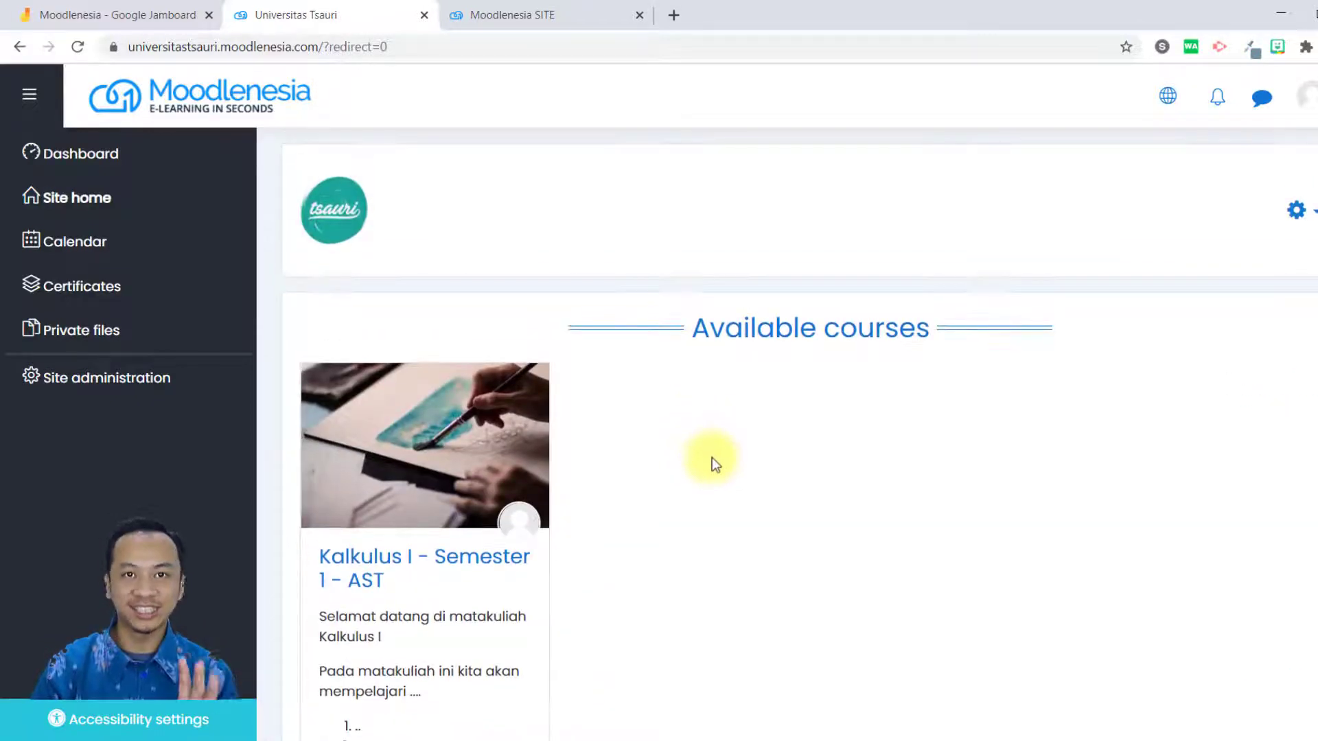
Open Site administration and look through its general setting categories.
left_click(178, 382)
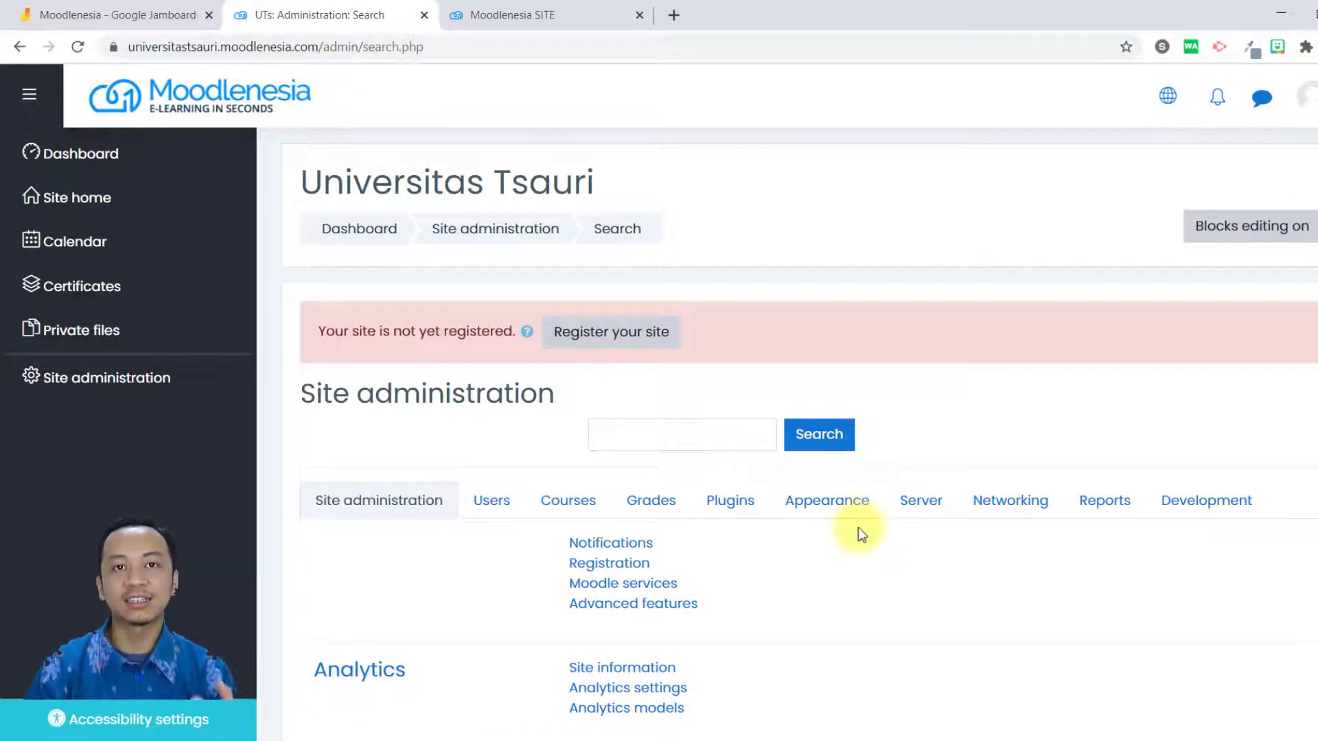
scroll(774, 436, "down", 10)
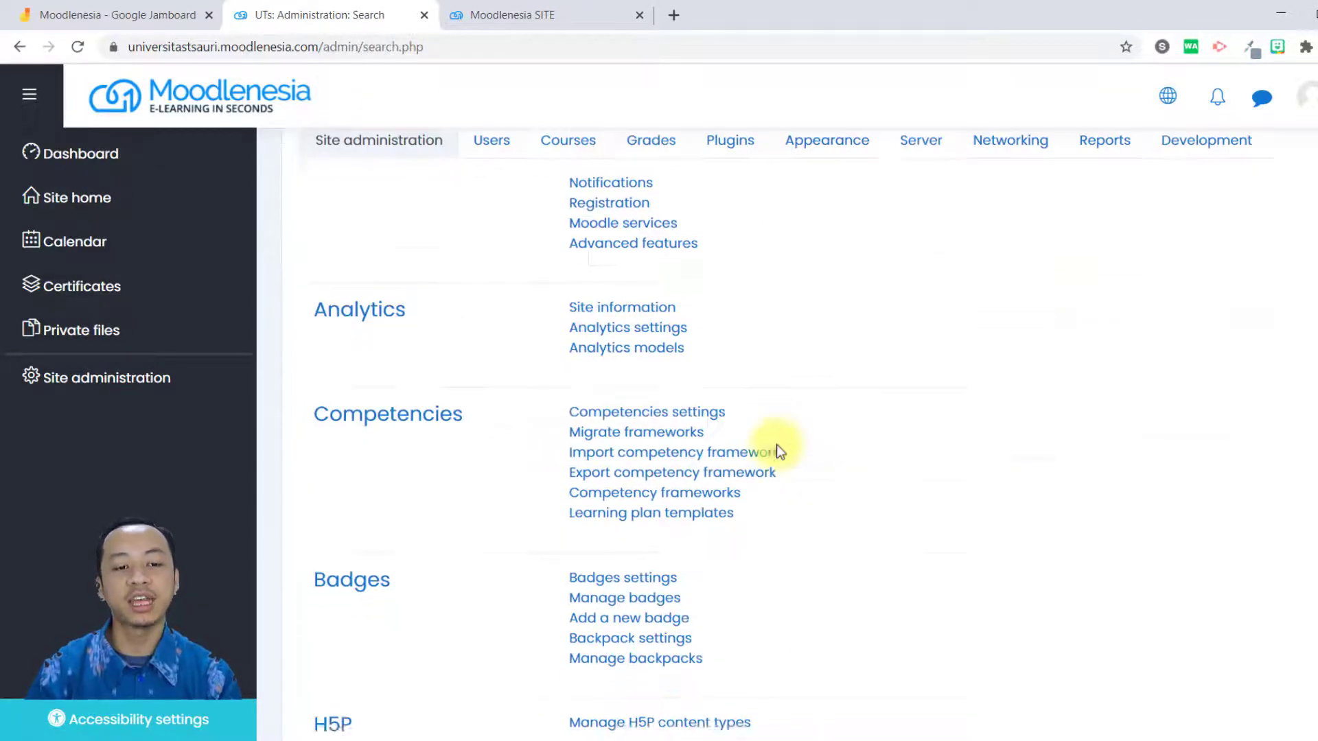
scroll(818, 492, "down", 5)
scroll(812, 476, "up", 15)
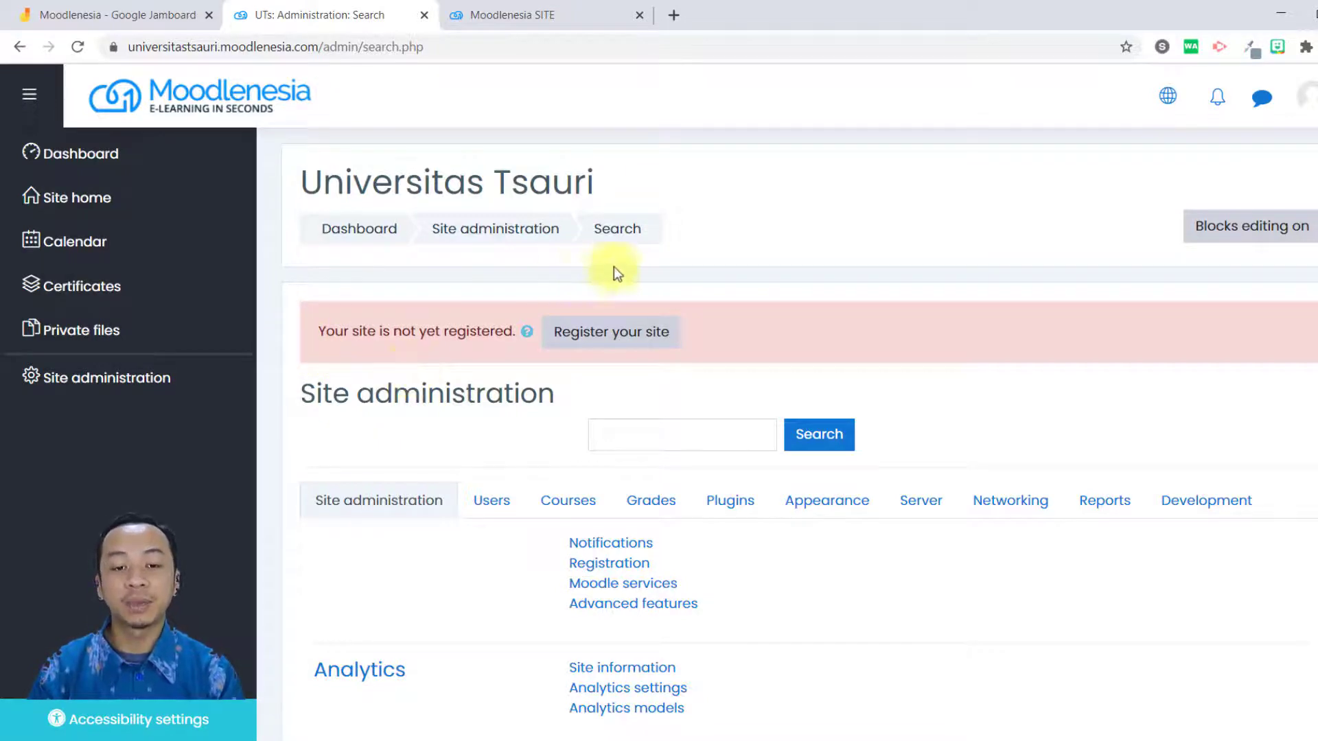
scroll(690, 278, "down", 13)
scroll(538, 423, "up", 4)
scroll(533, 435, "up", 9)
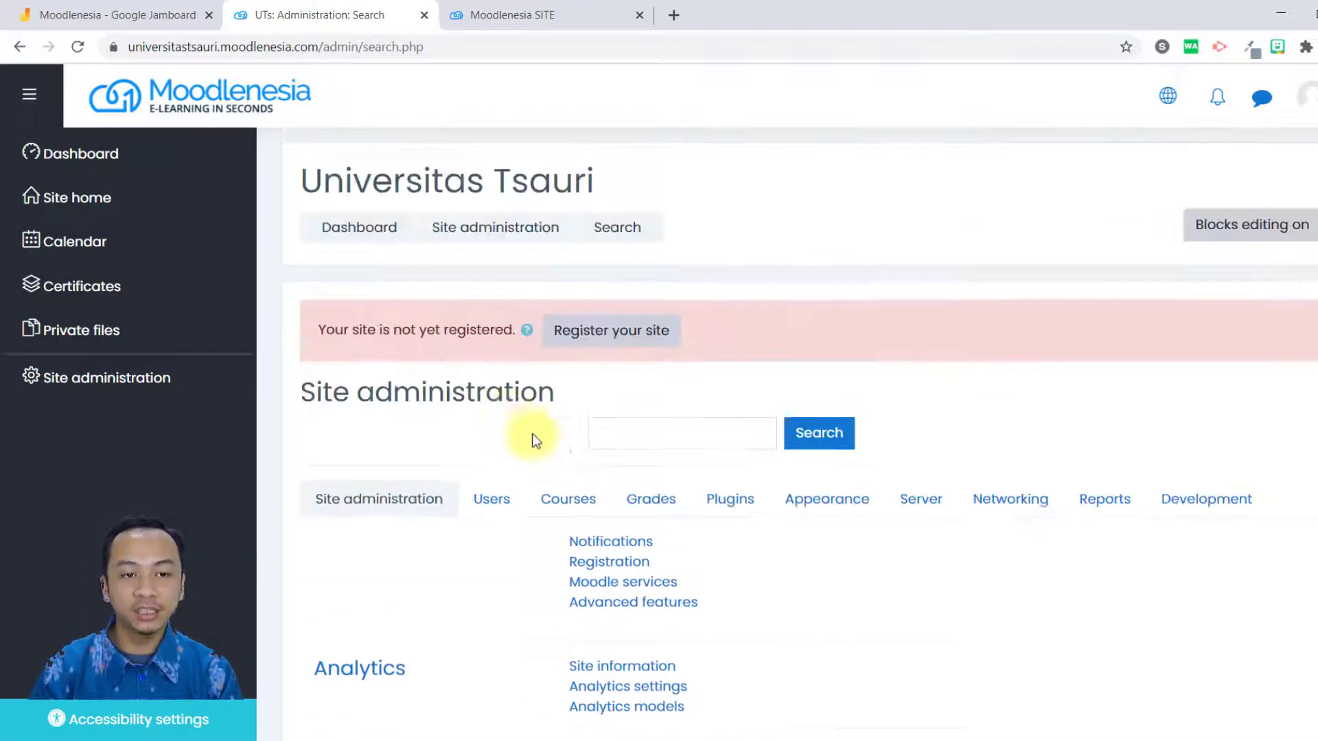
Reload Site administration, open its Appearance section and look over the Appearance and Themes options.
left_click(88, 376)
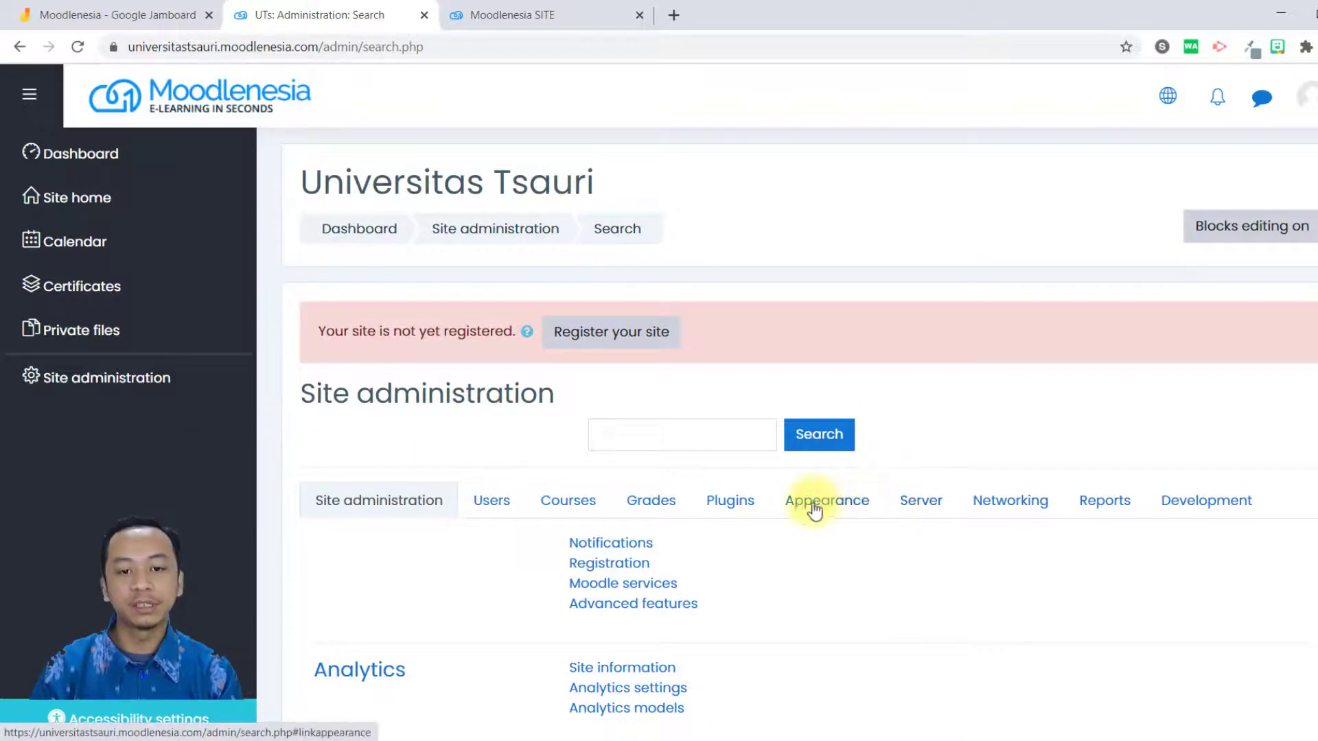
left_click(845, 509)
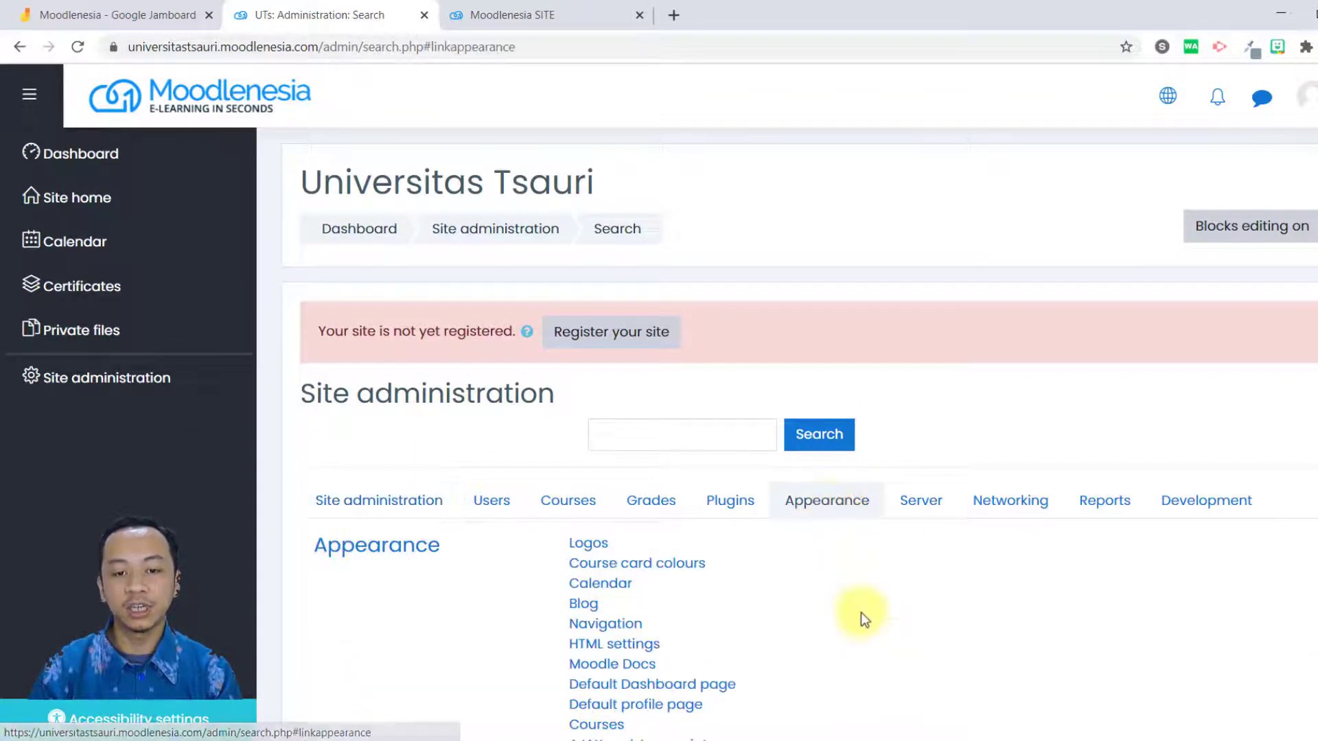
scroll(842, 581, "down", 4)
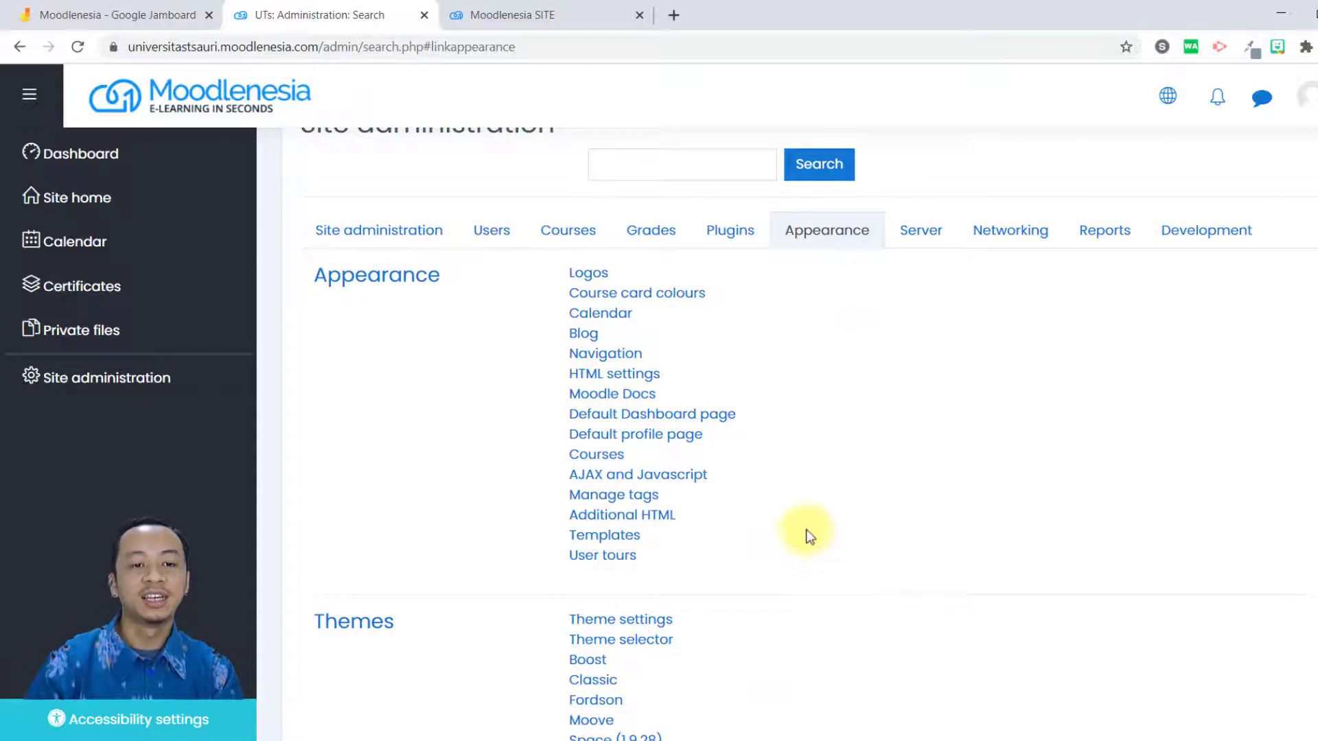
scroll(805, 526, "down", 3)
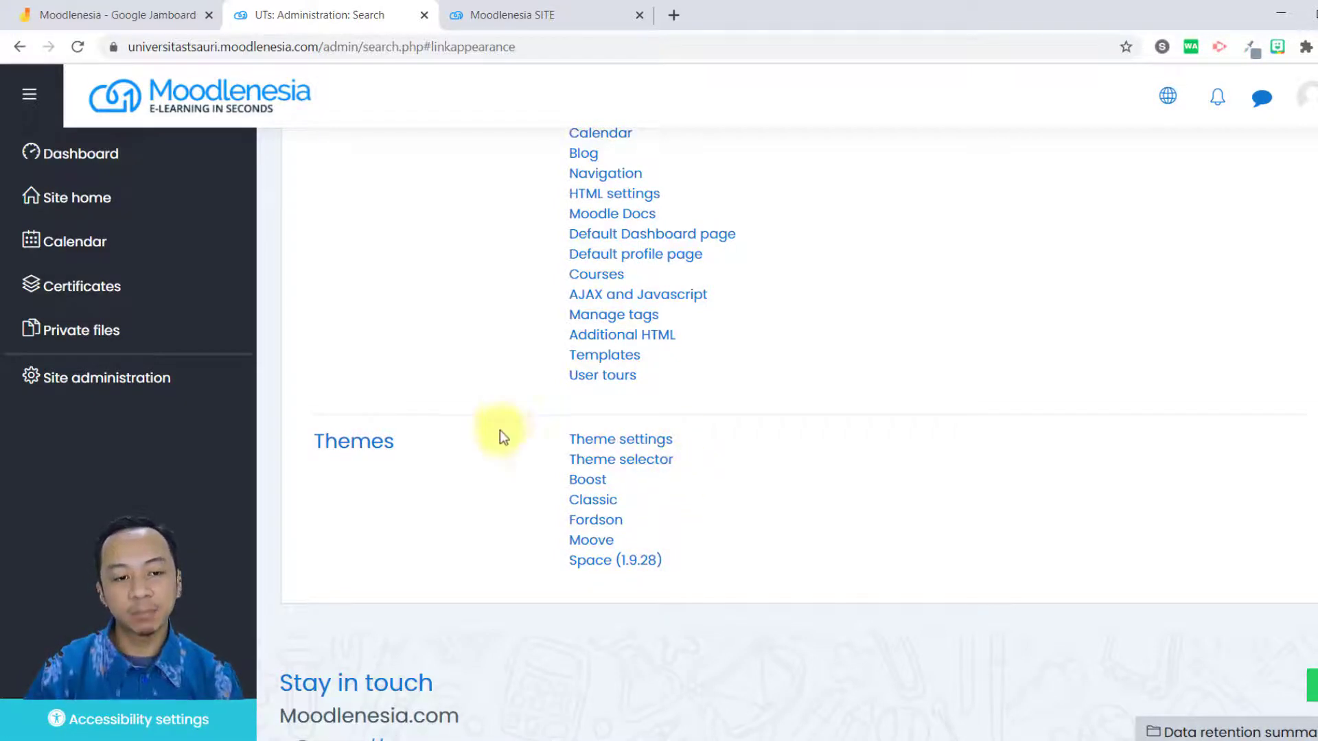
scroll(522, 419, "up", 7)
scroll(553, 508, "down", 8)
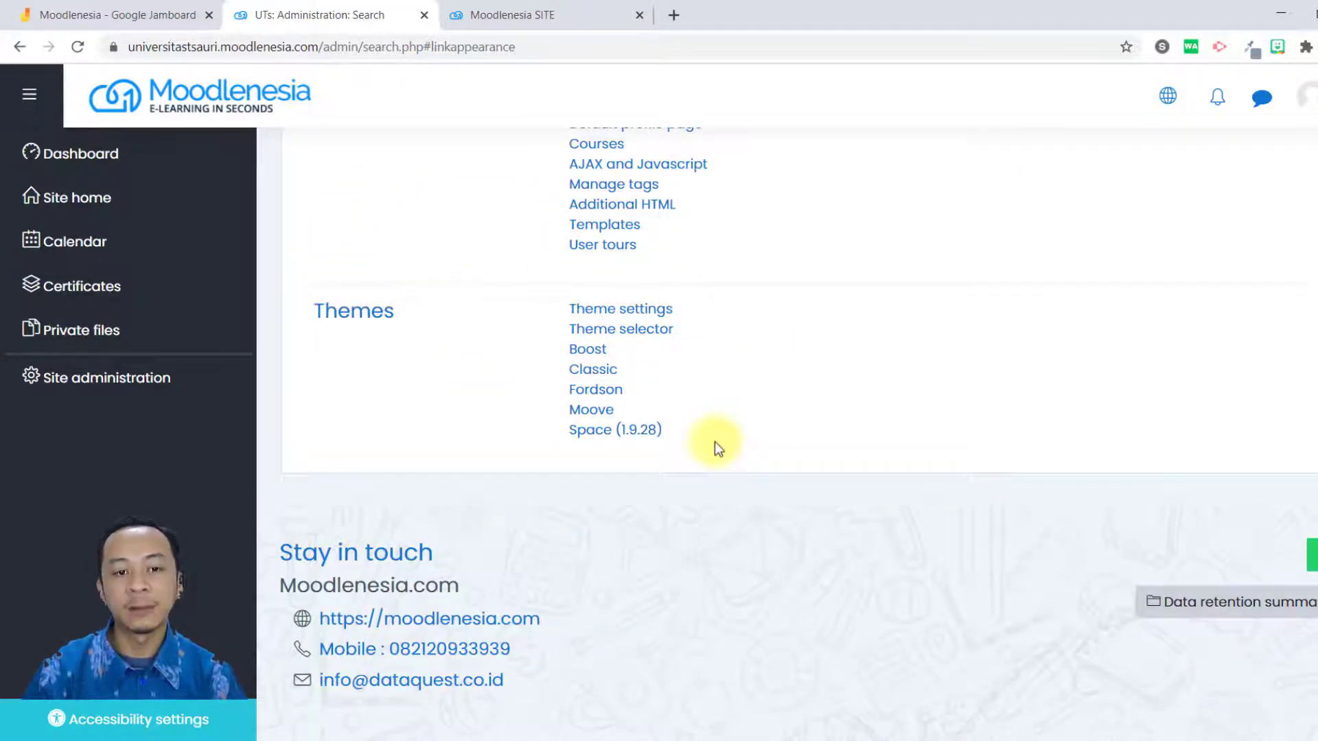
Open the Theme selector and review the theme assigned to each device type.
left_click(651, 337)
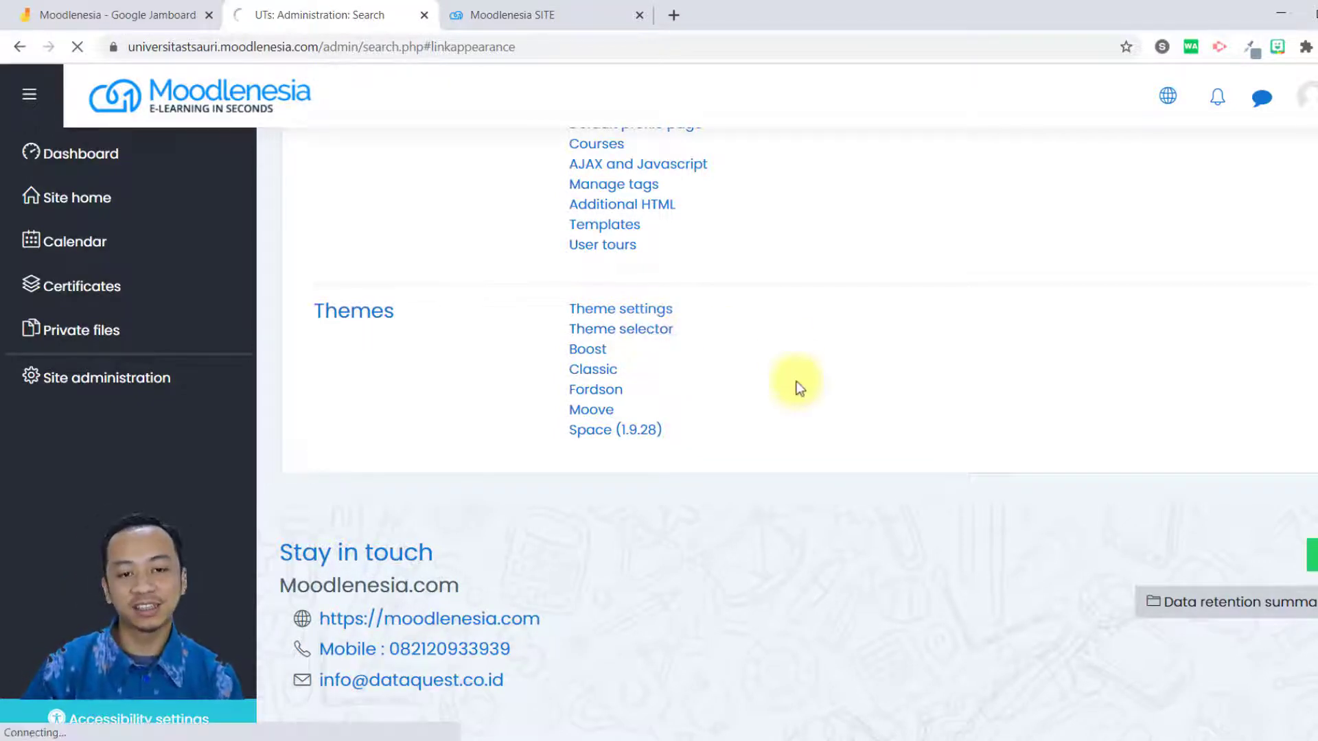
scroll(892, 455, "down", 6)
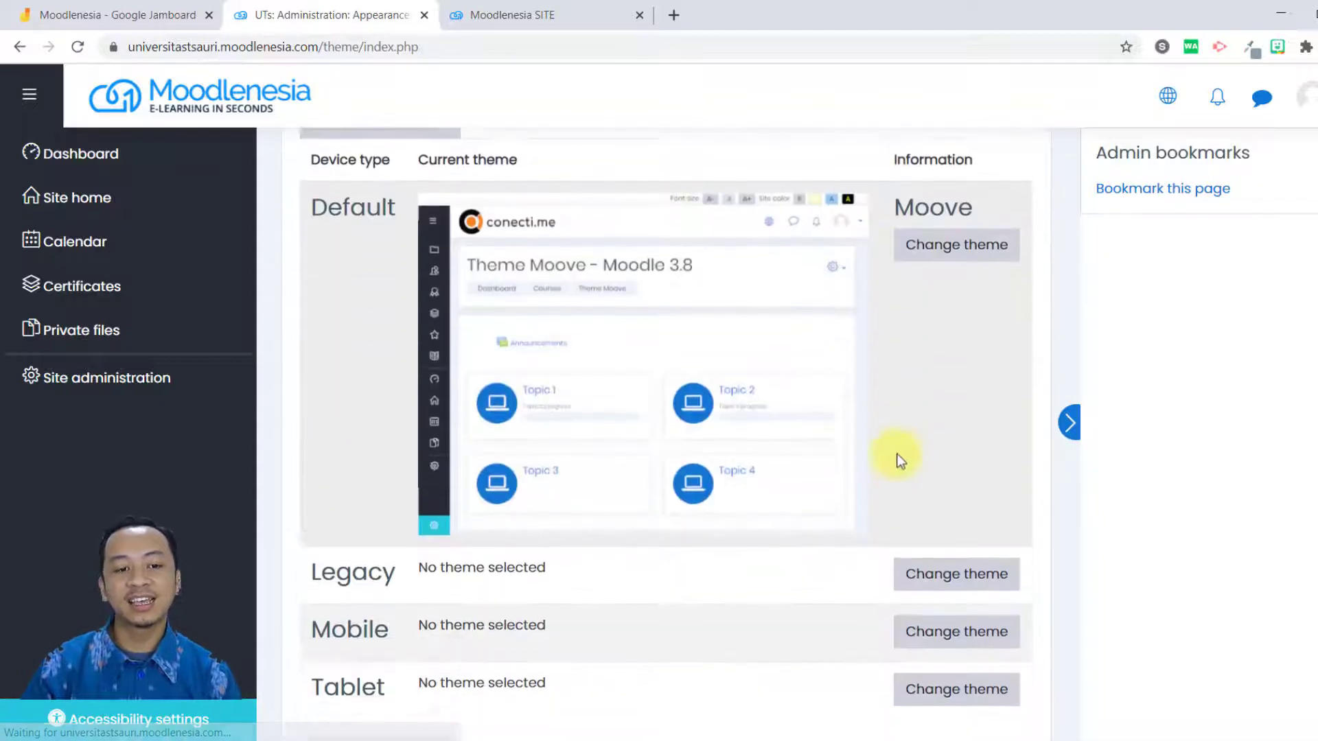
scroll(877, 480, "down", 1)
scroll(858, 511, "up", 5)
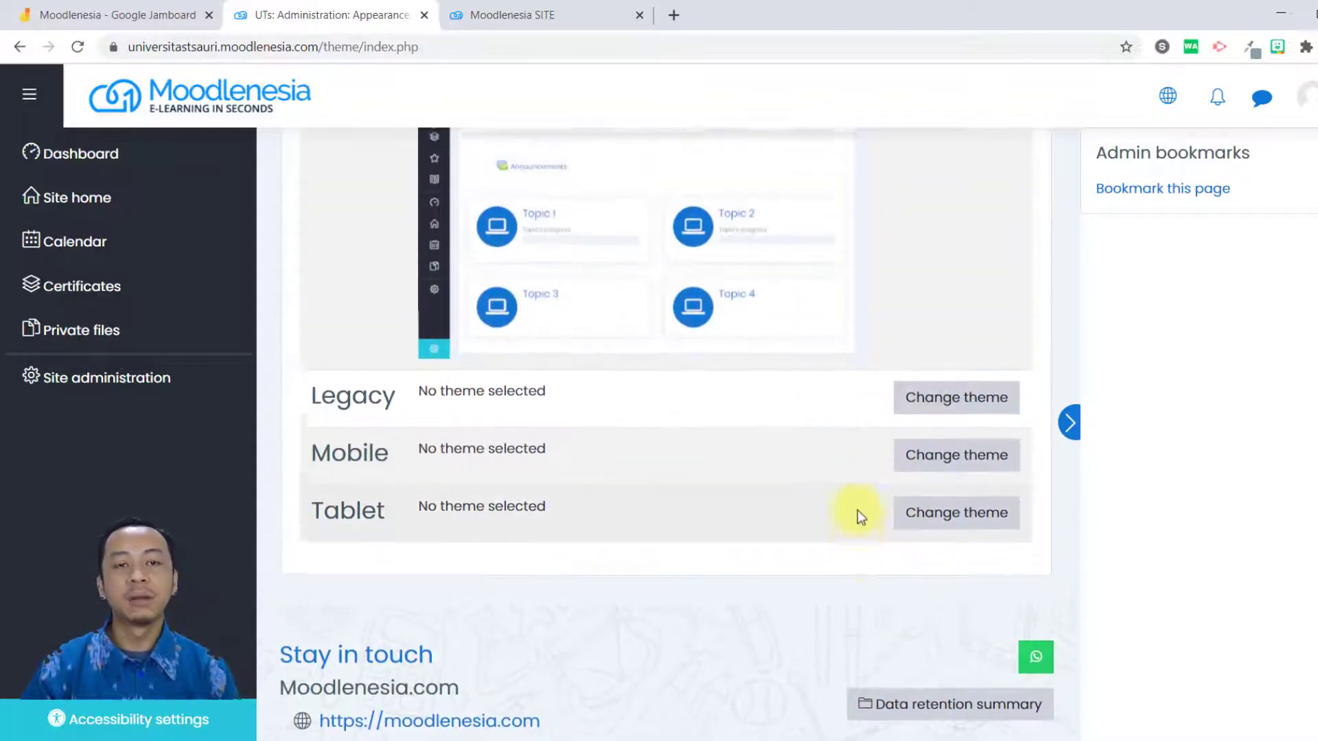
scroll(858, 509, "down", 2)
scroll(868, 525, "up", 1)
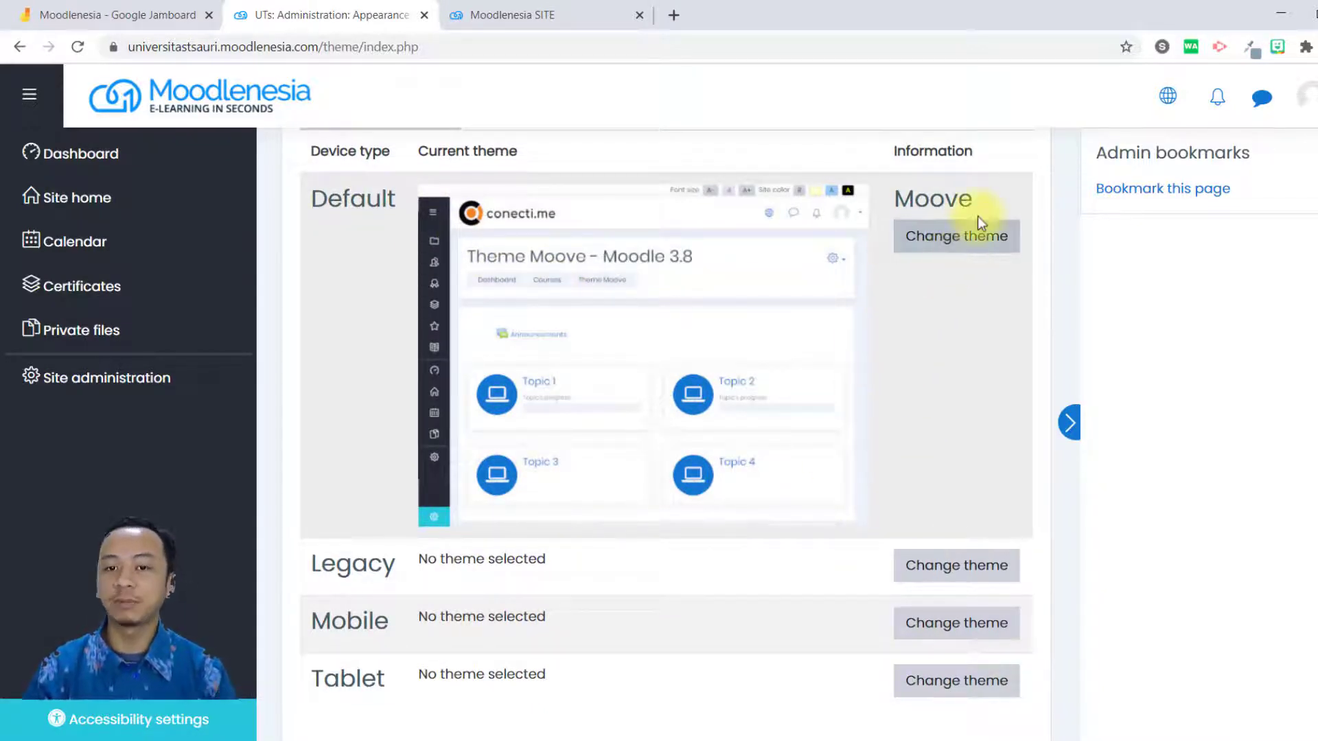
Open the theme choices for the Default device type and compare the installed themes.
left_click(982, 243)
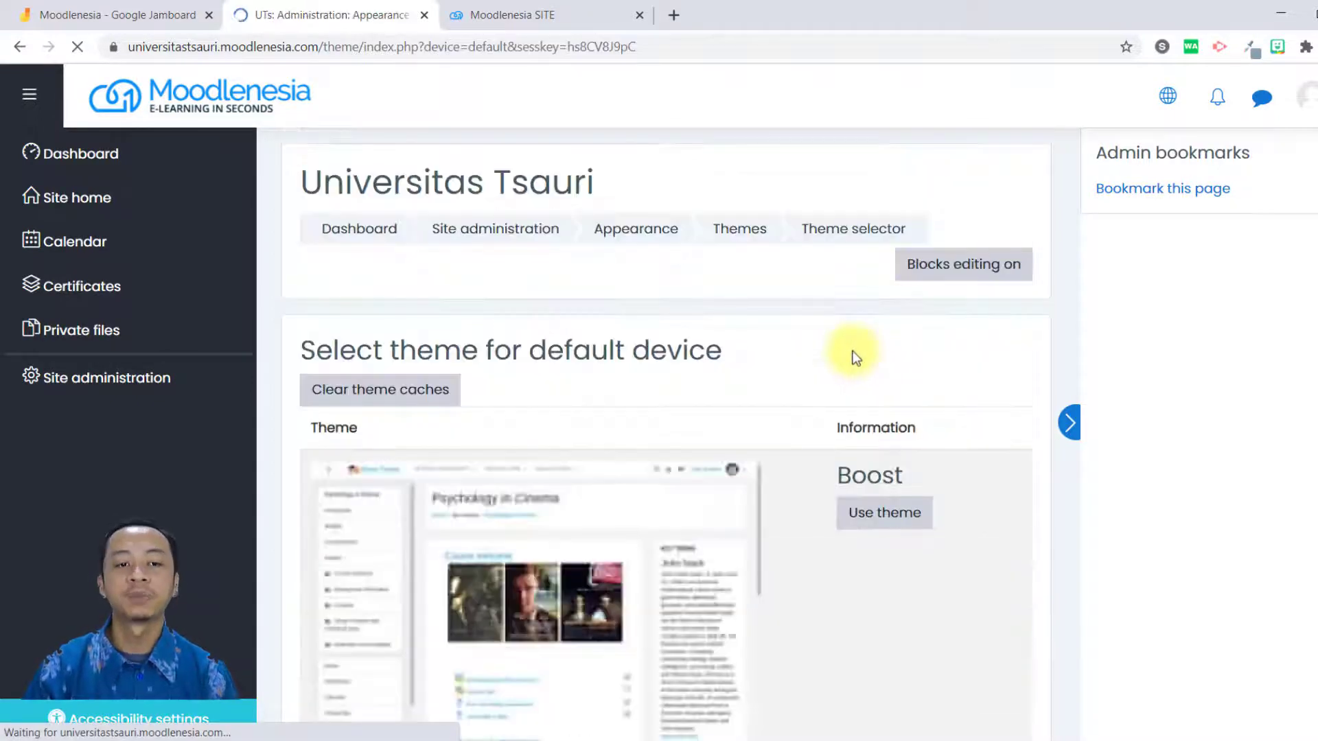
scroll(842, 361, "down", 8)
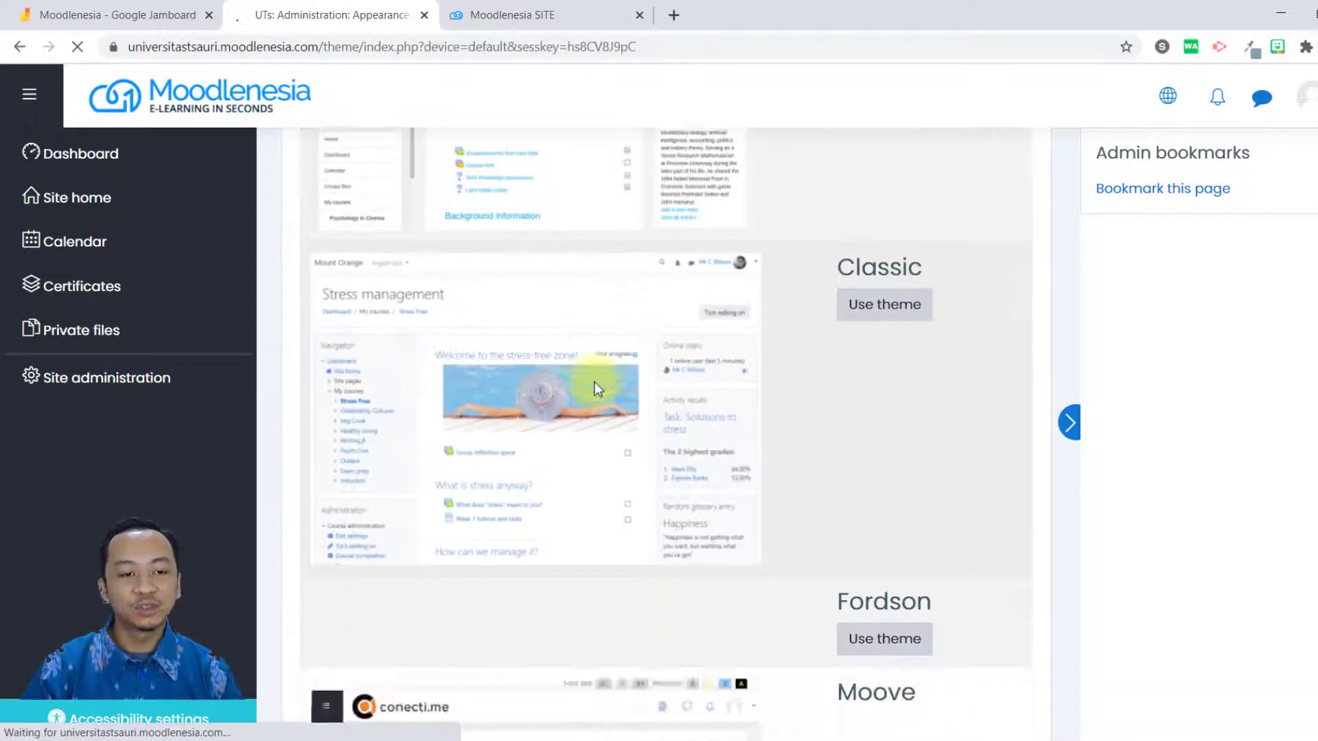
scroll(827, 412, "down", 9)
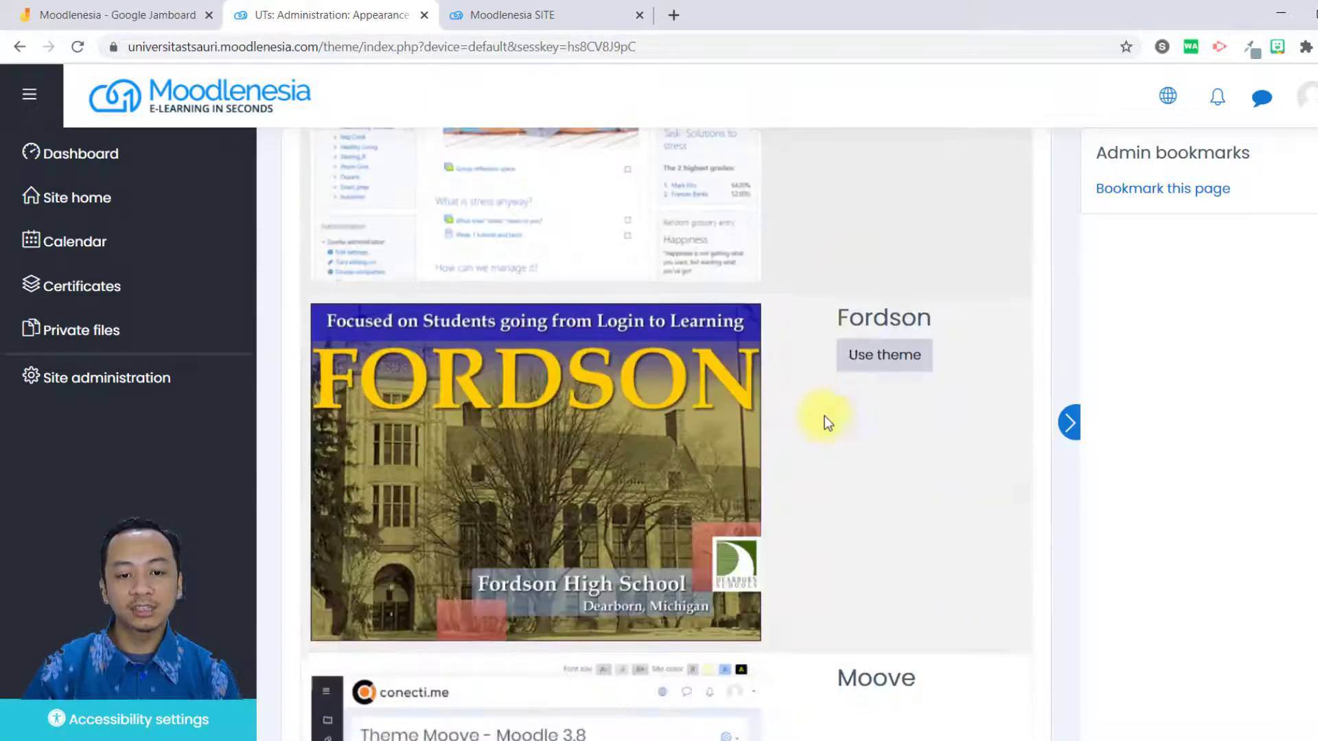
scroll(827, 422, "down", 10)
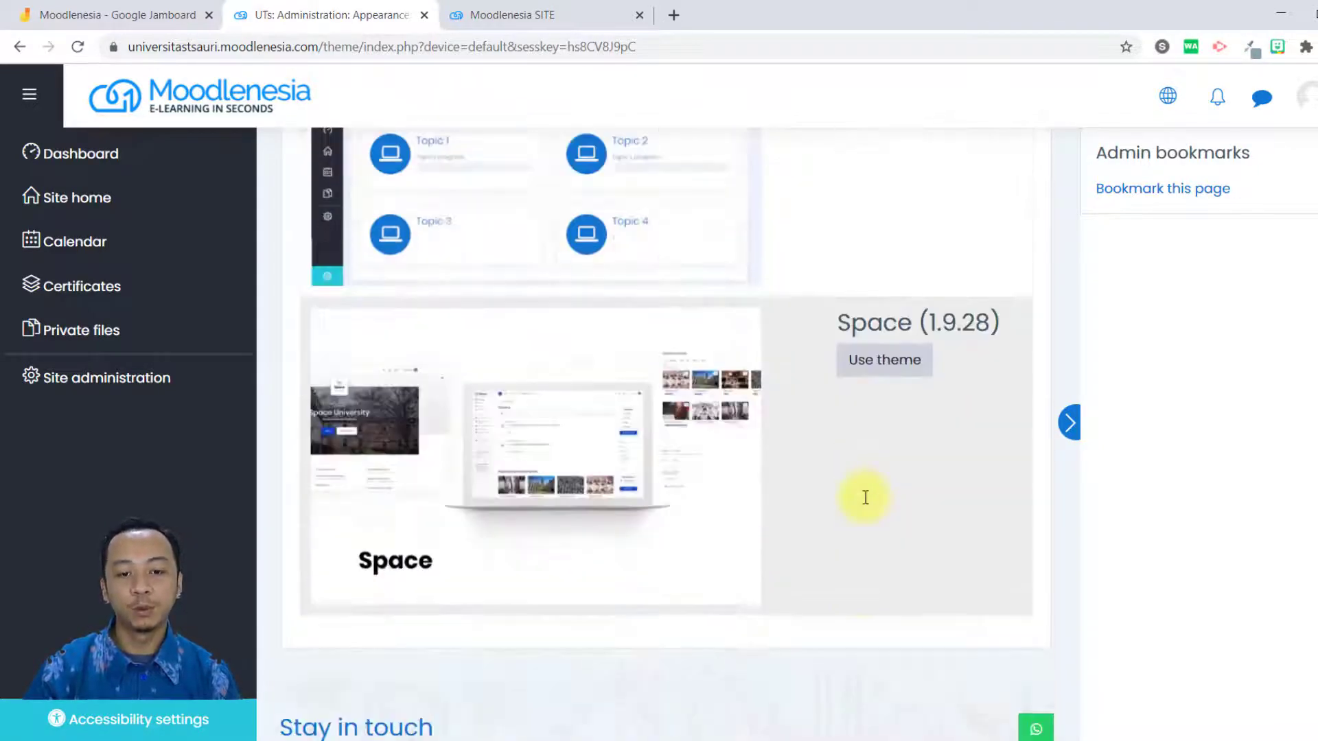
scroll(824, 453, "down", 2)
scroll(947, 447, "up", 12)
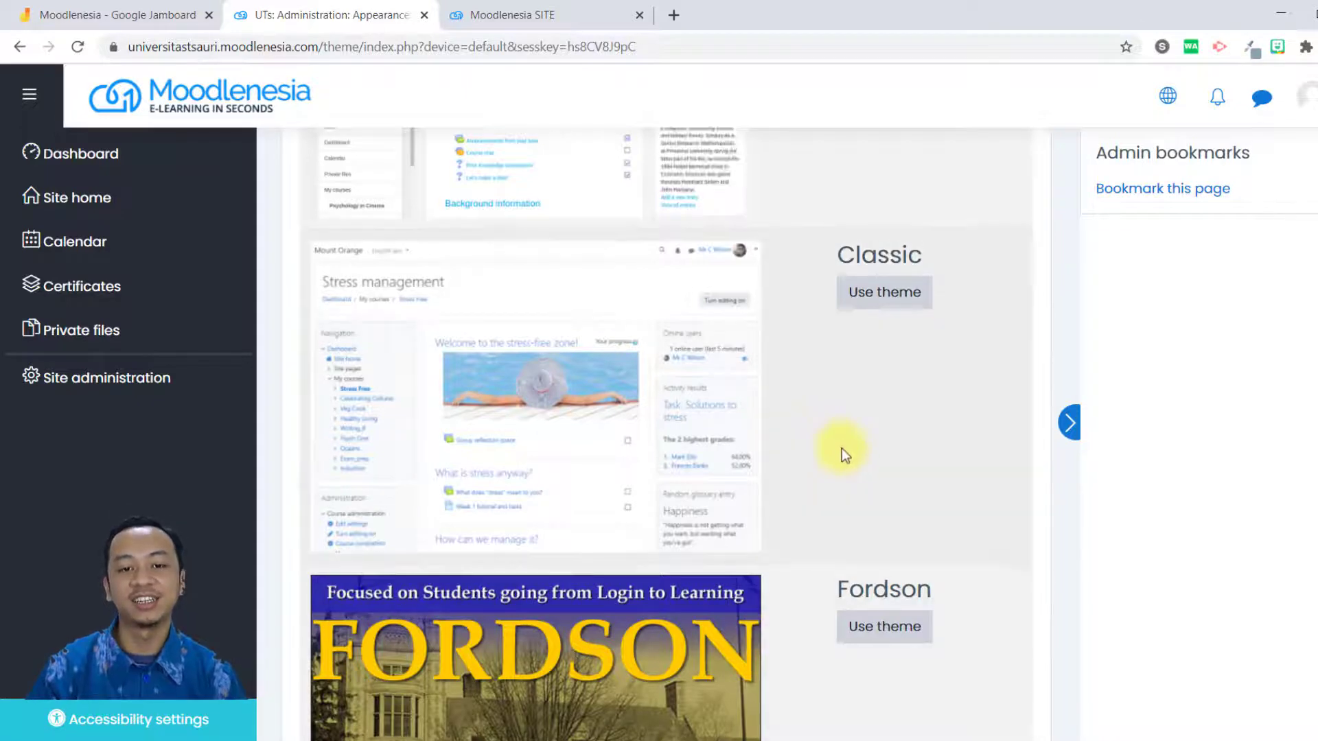
scroll(862, 452, "up", 5)
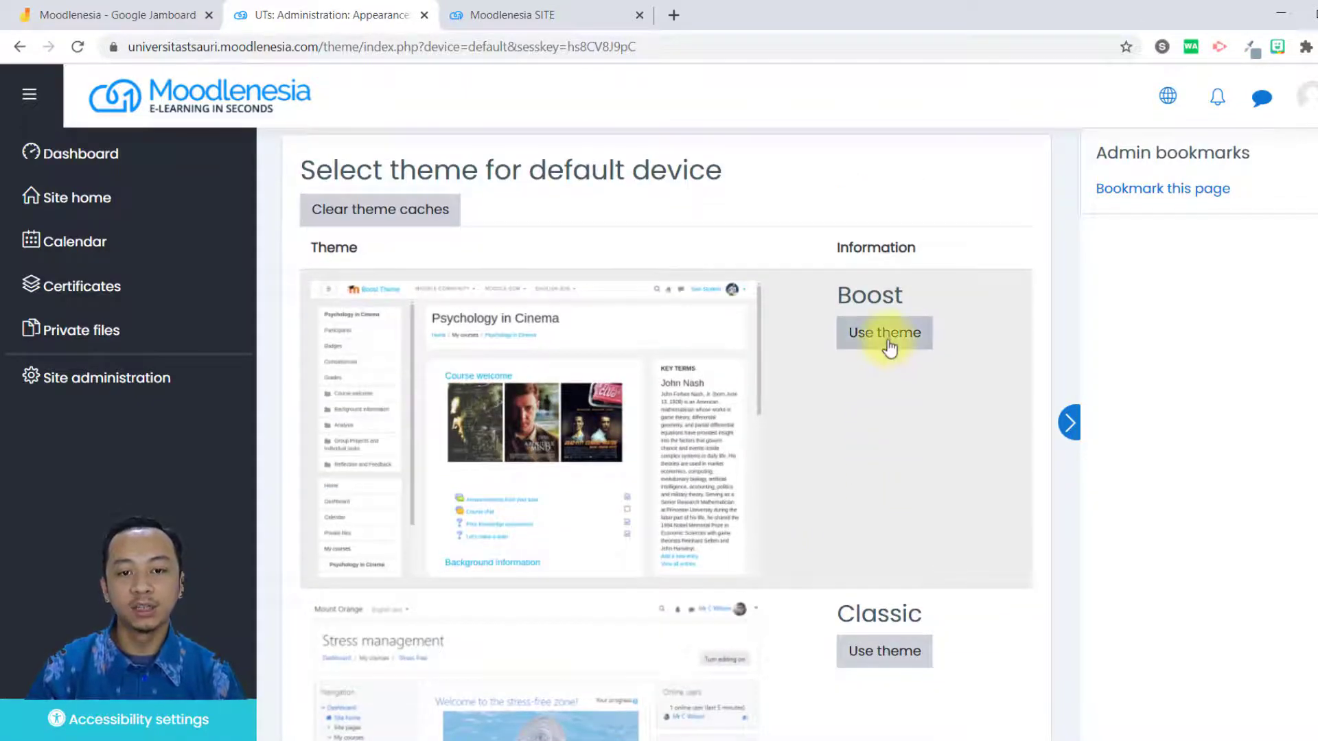
Apply the Space (1.9.28) theme to the default device.
scroll(873, 471, "down", 10)
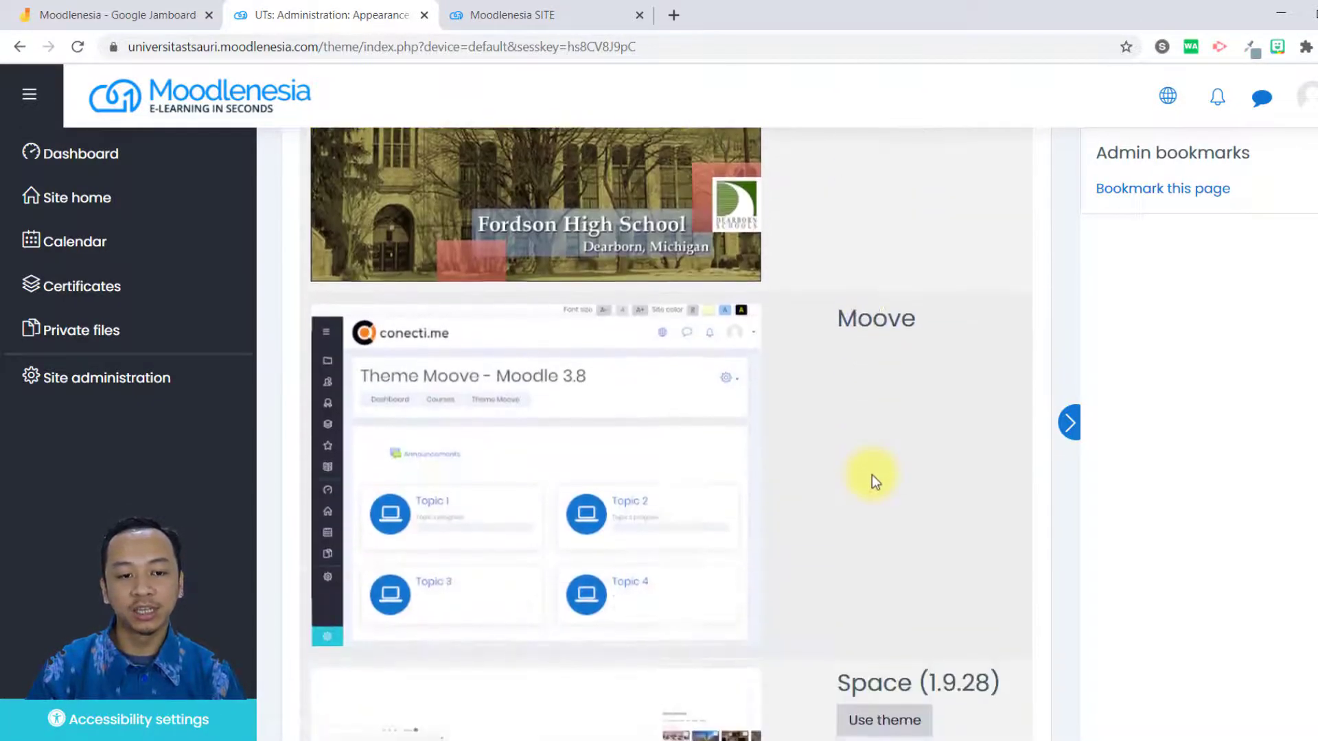
scroll(872, 473, "down", 5)
left_click(885, 364)
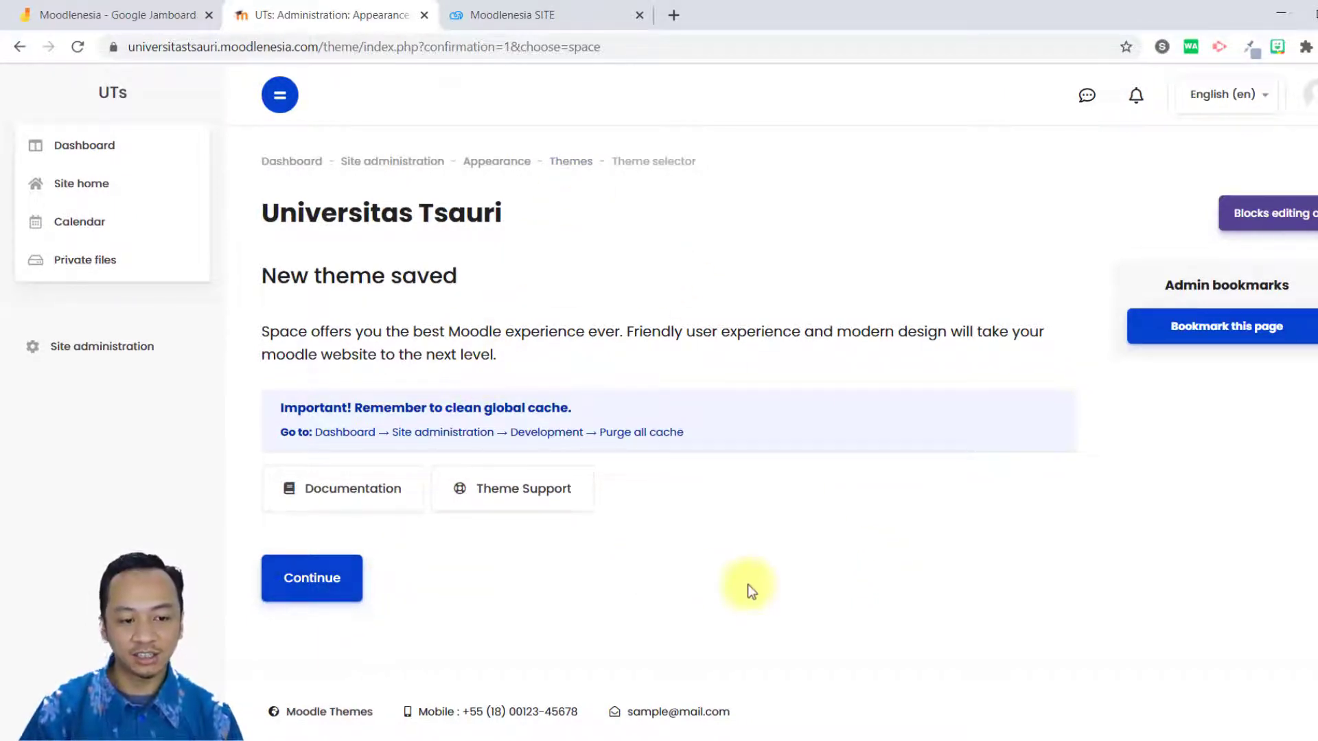
Return from the theme pages to the Site administration overview and look through its categories in the new theme.
left_click(572, 171)
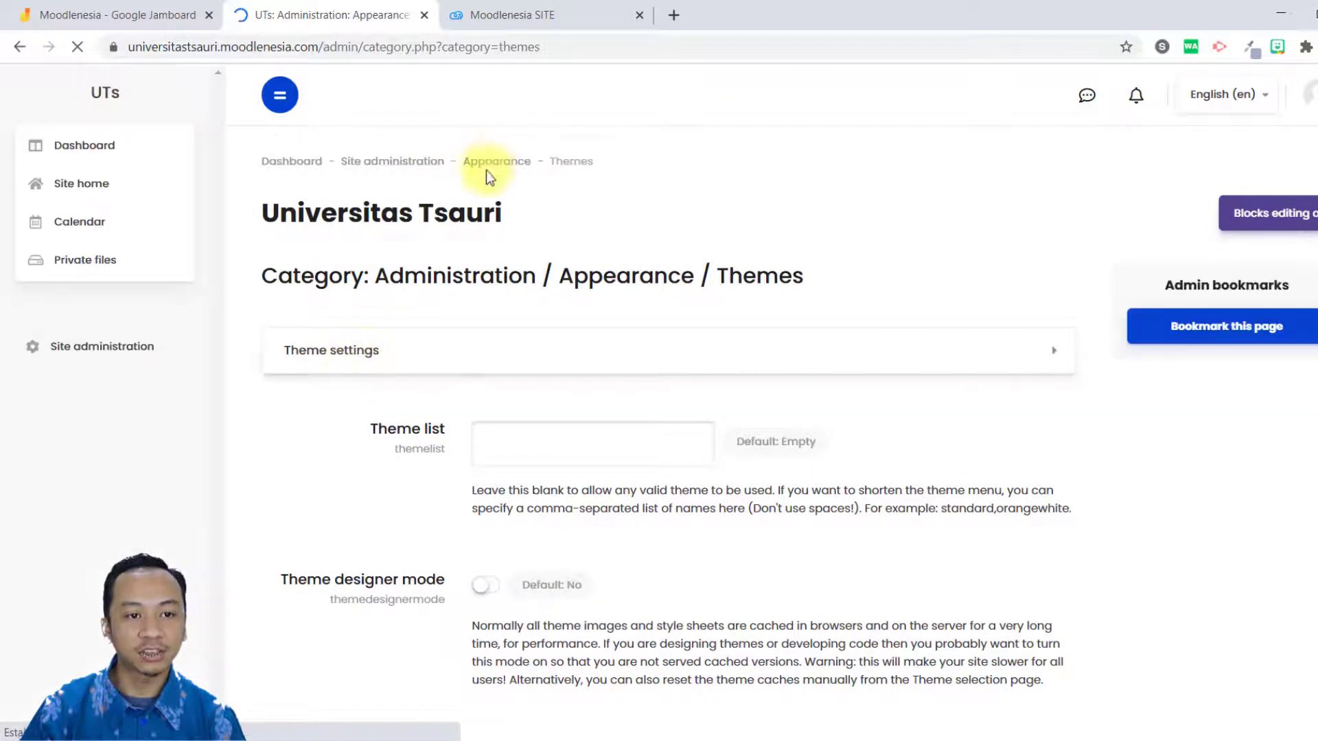
left_click(434, 165)
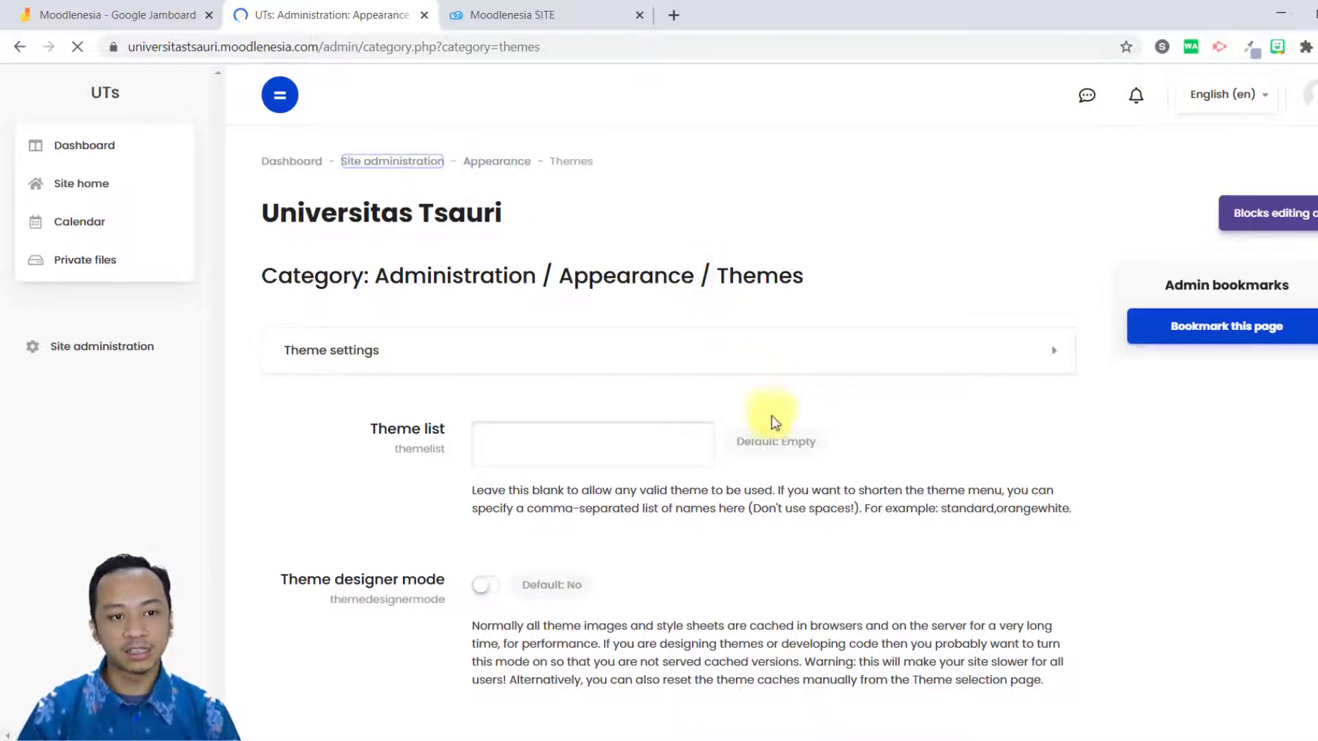
scroll(744, 493, "down", 15)
scroll(744, 493, "down", 8)
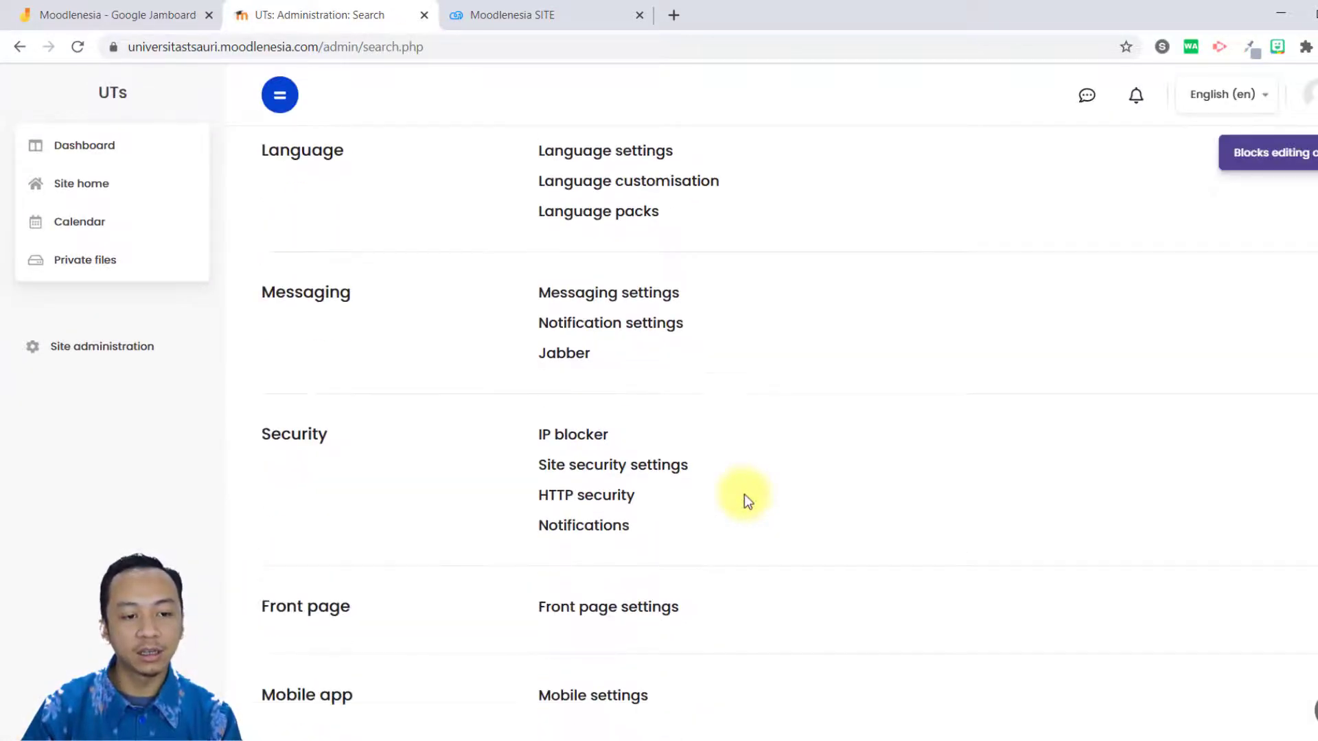
Open the Theme selector from the Appearance category of Site administration.
scroll(680, 493, "up", 10)
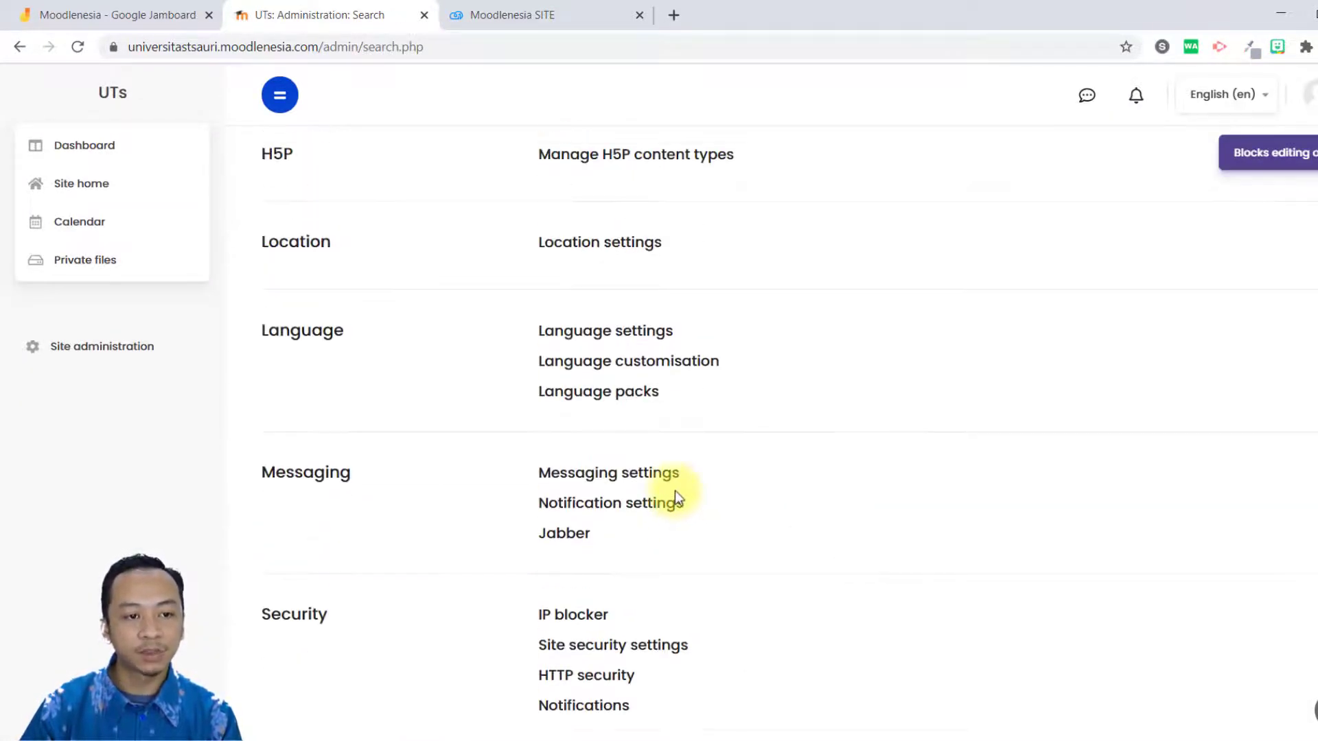
scroll(675, 491, "up", 4)
scroll(674, 490, "down", 15)
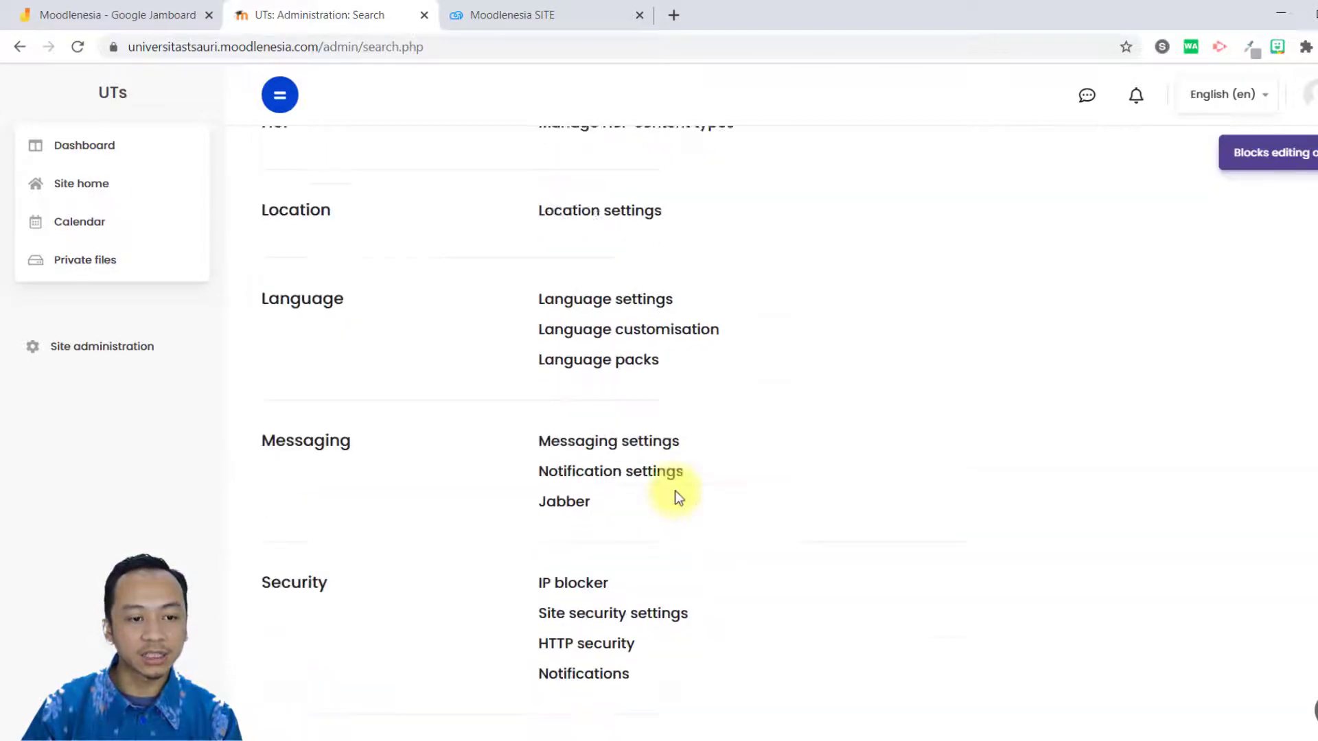
scroll(666, 484, "up", 20)
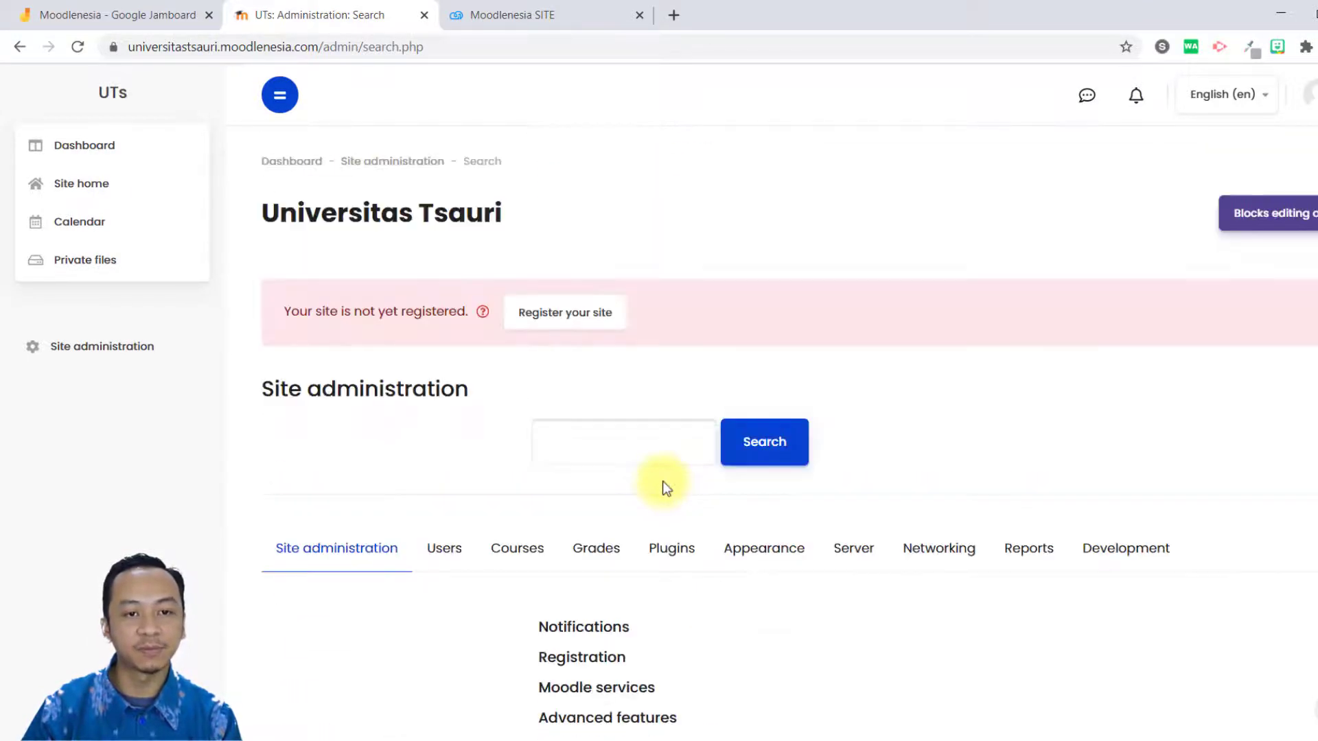
left_click(774, 575)
scroll(812, 608, "down", 2)
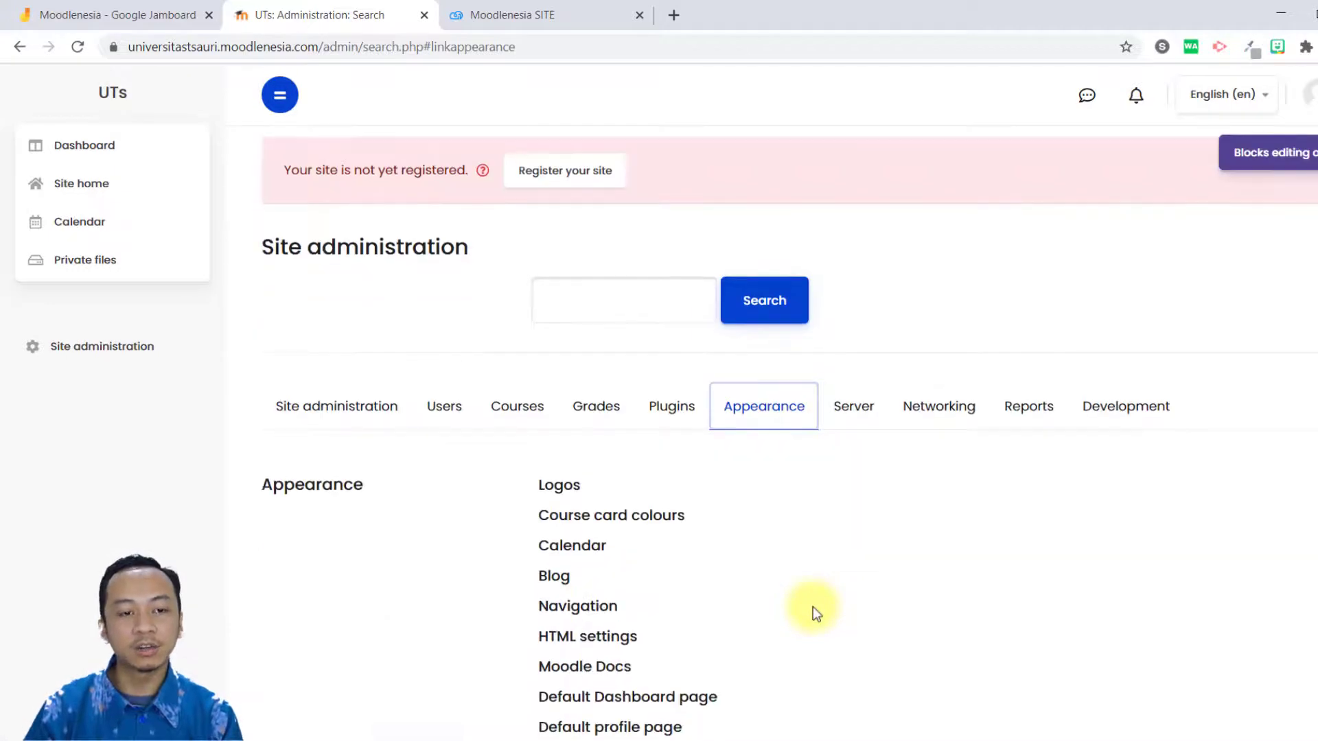
scroll(773, 548, "down", 1)
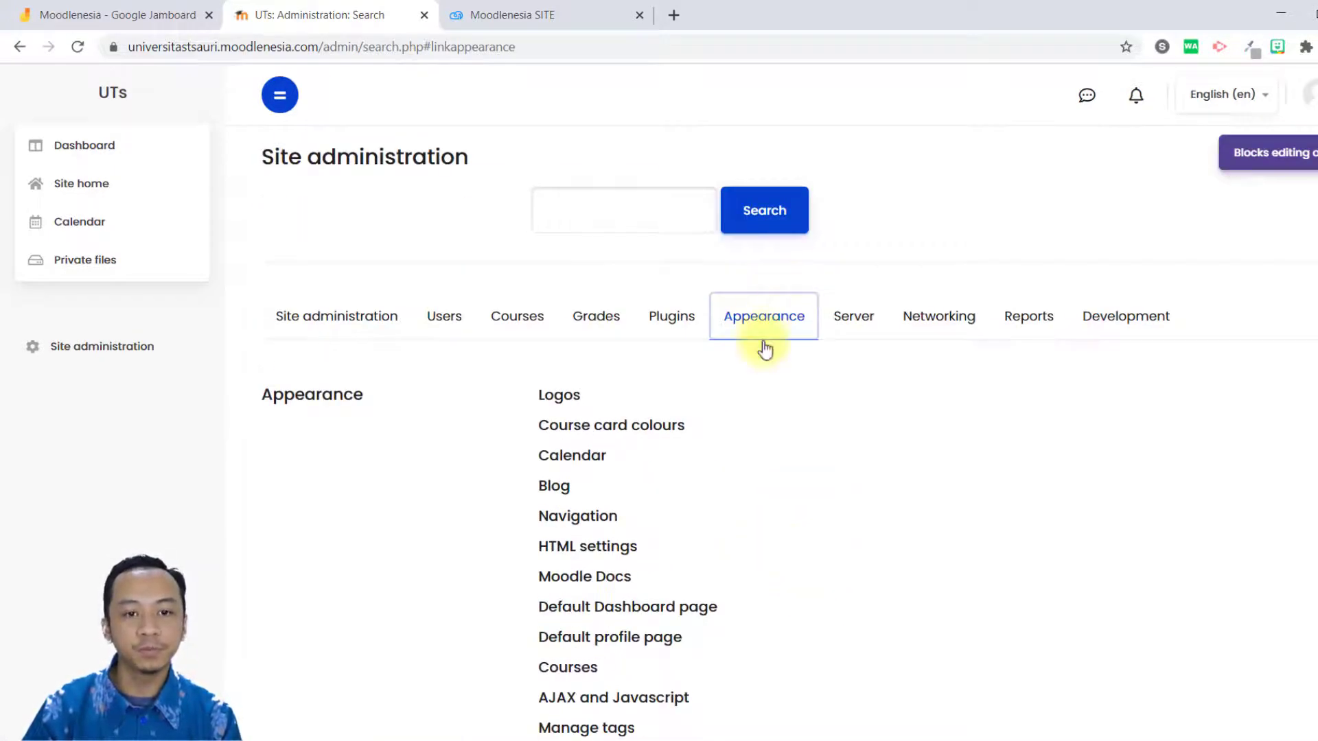
scroll(767, 474, "down", 10)
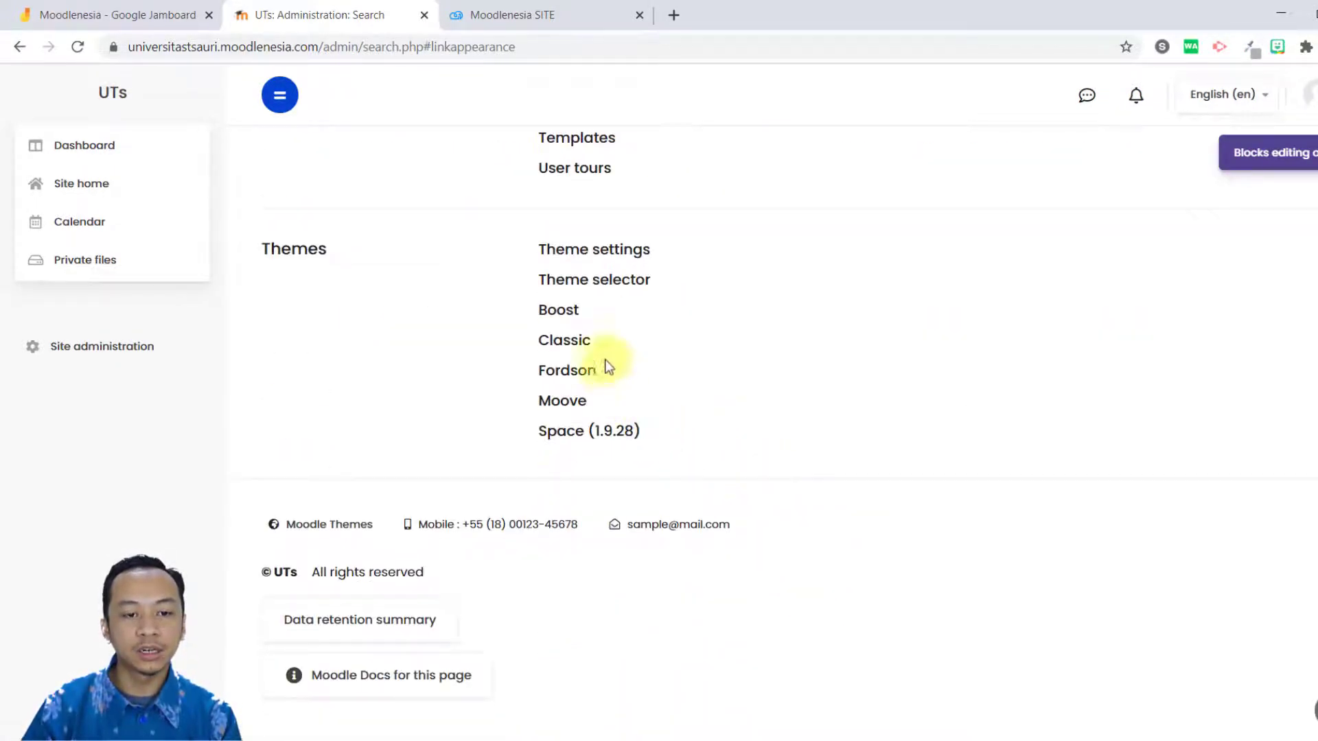
left_click(640, 280)
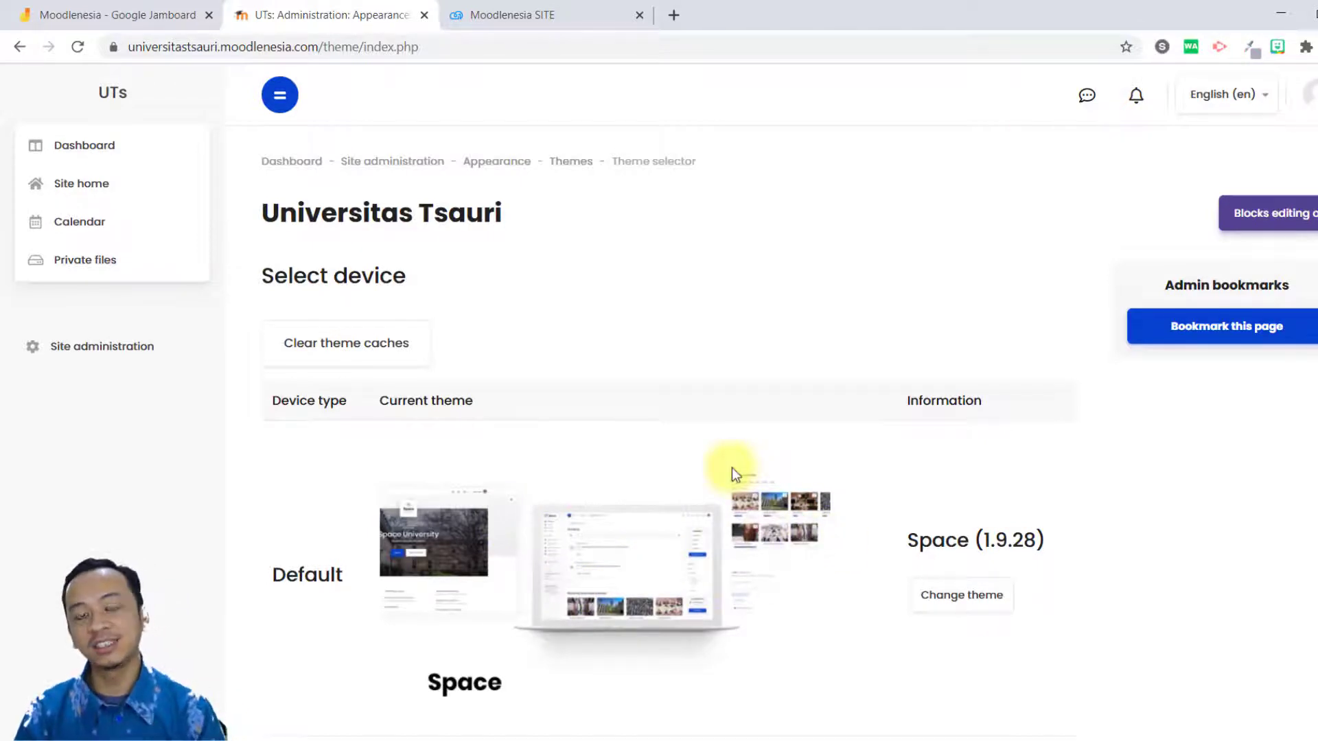
Change the default device's theme to Moove and continue back to the device list.
scroll(1107, 589, "down", 2)
left_click(991, 459)
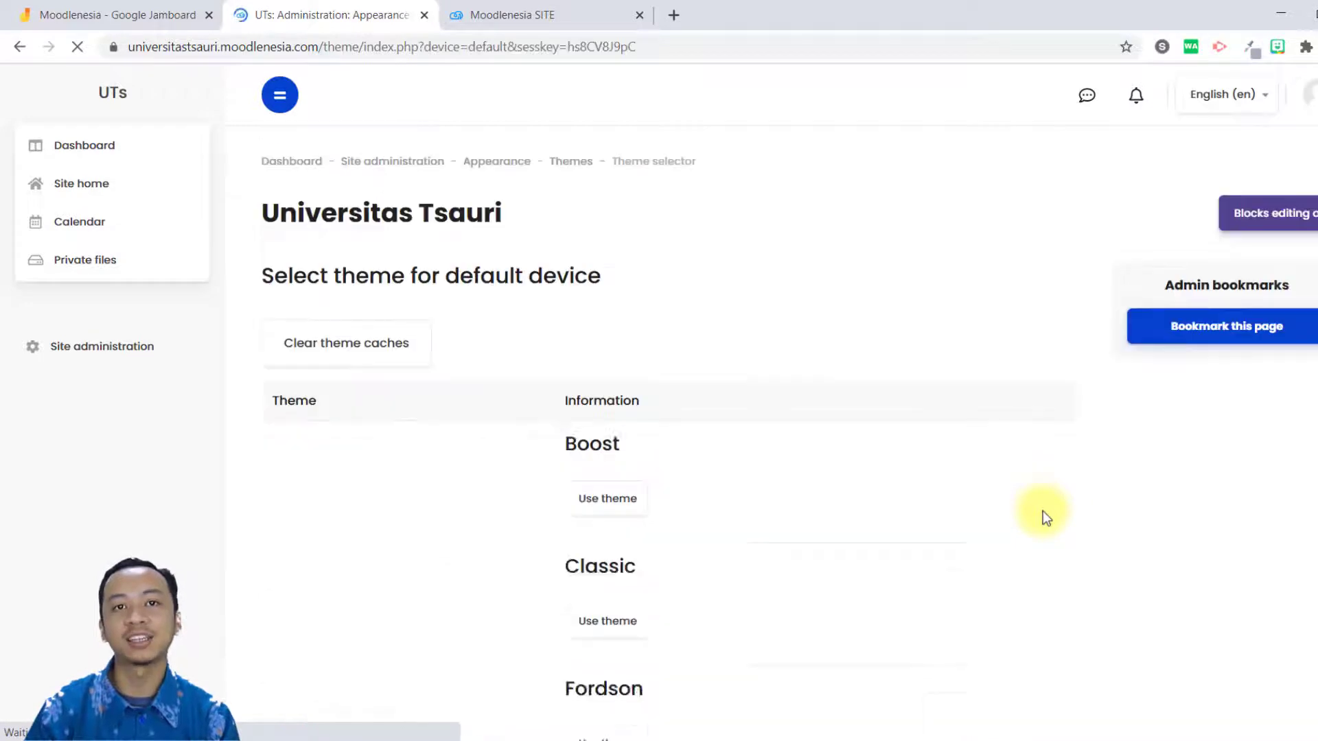
scroll(858, 446, "down", 4)
scroll(788, 418, "down", 7)
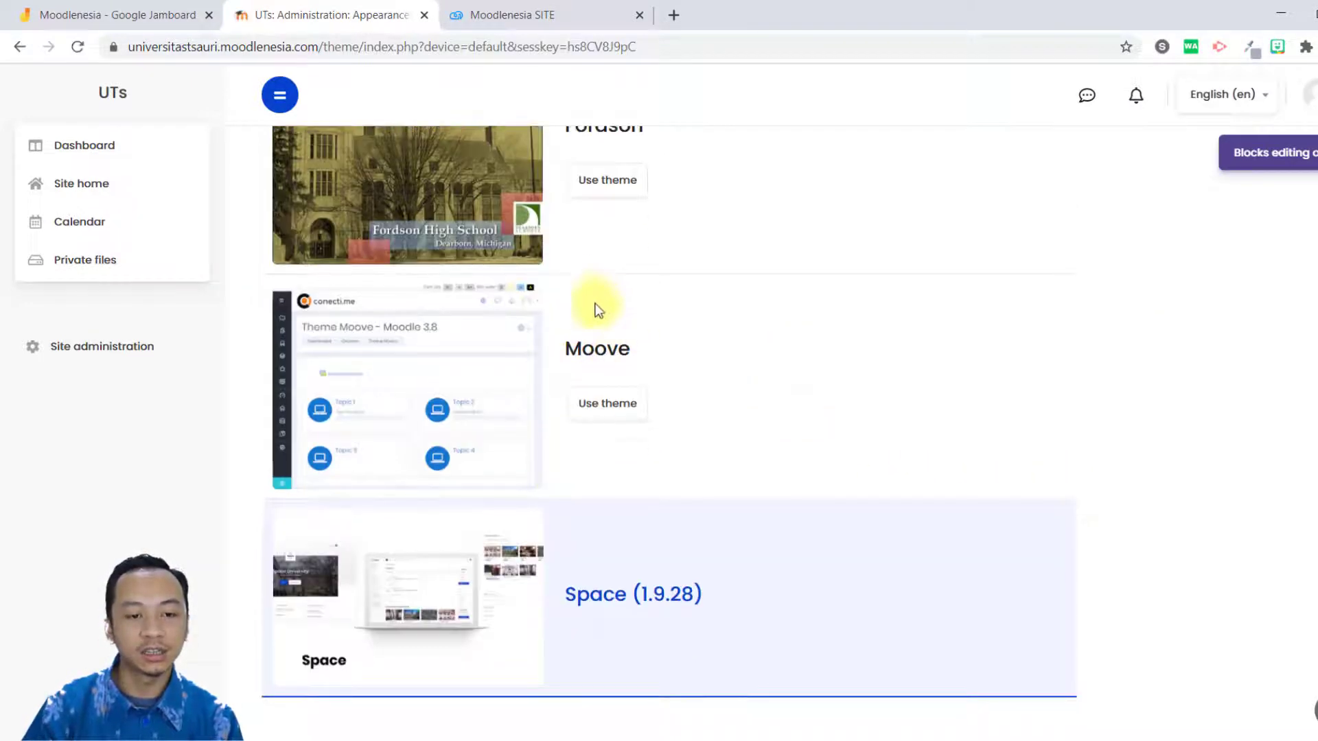
left_click(607, 405)
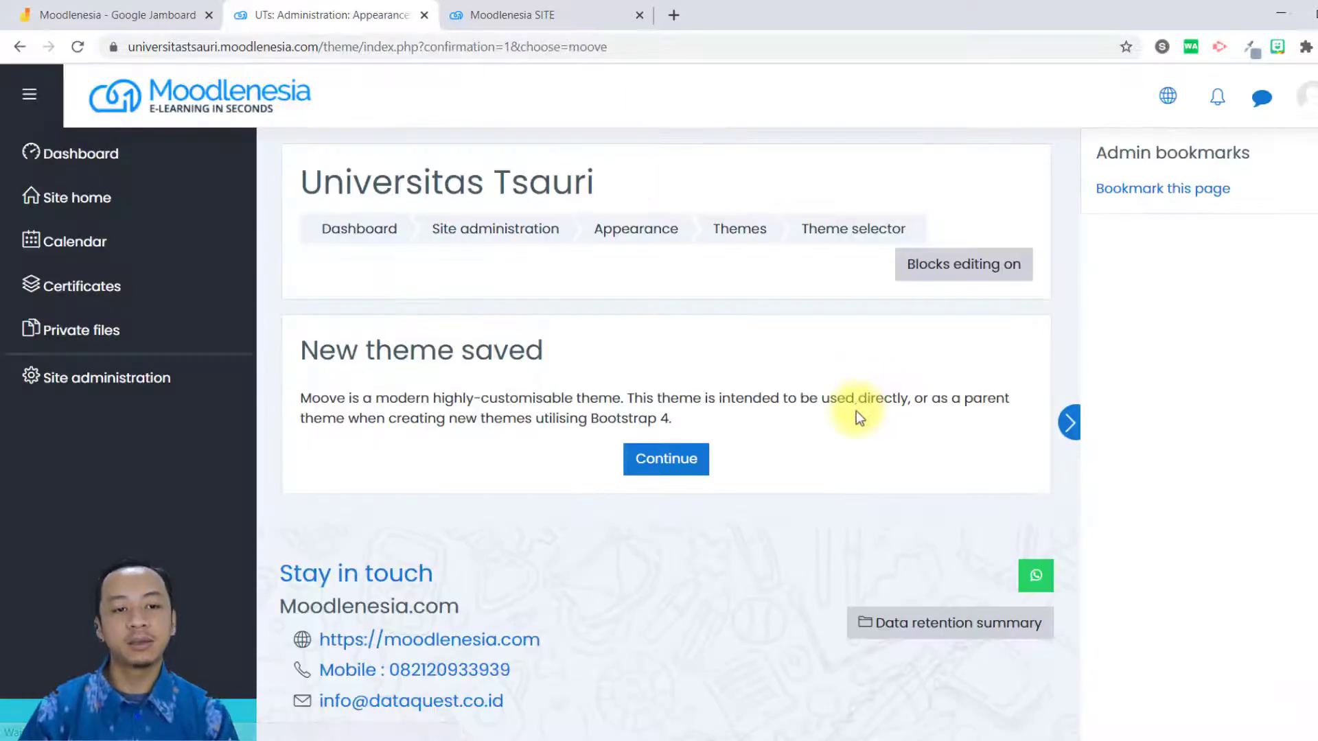
left_click(626, 459)
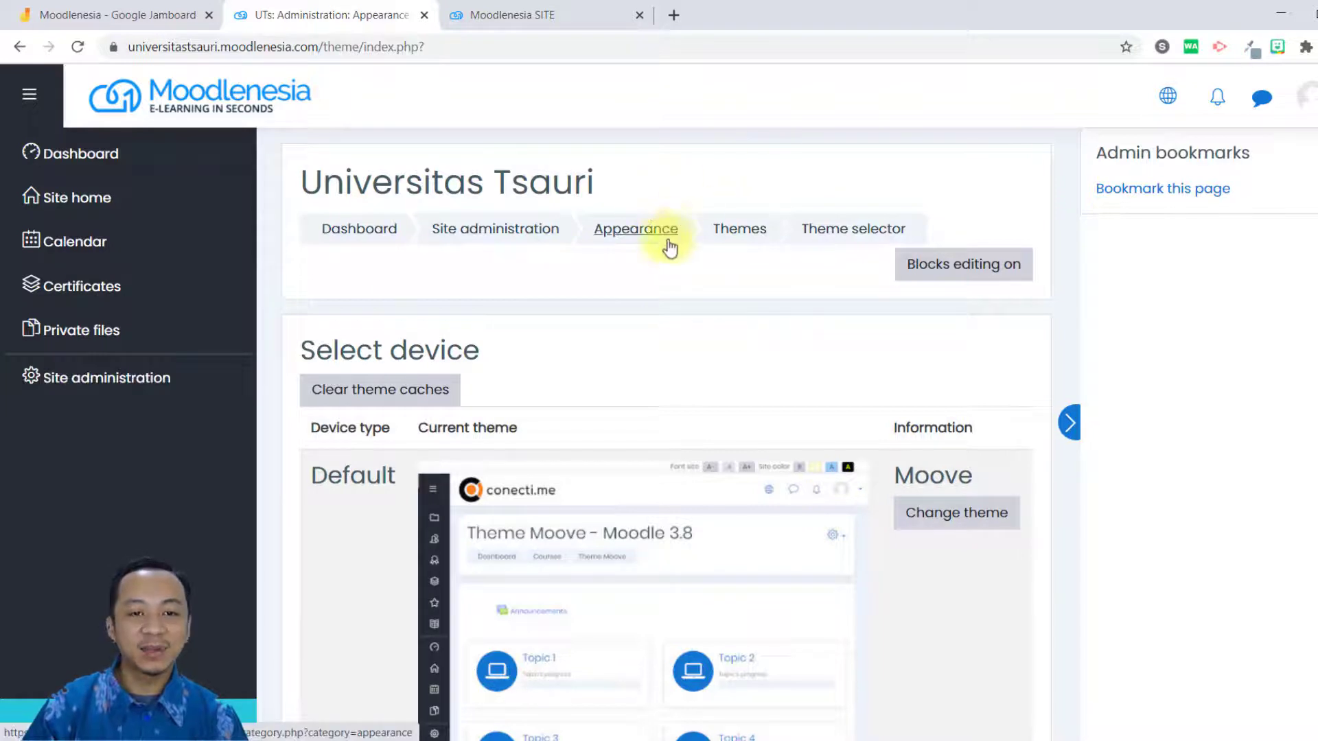
Return to Site administration and open the Moove theme's settings from the Appearance category.
left_click(542, 234)
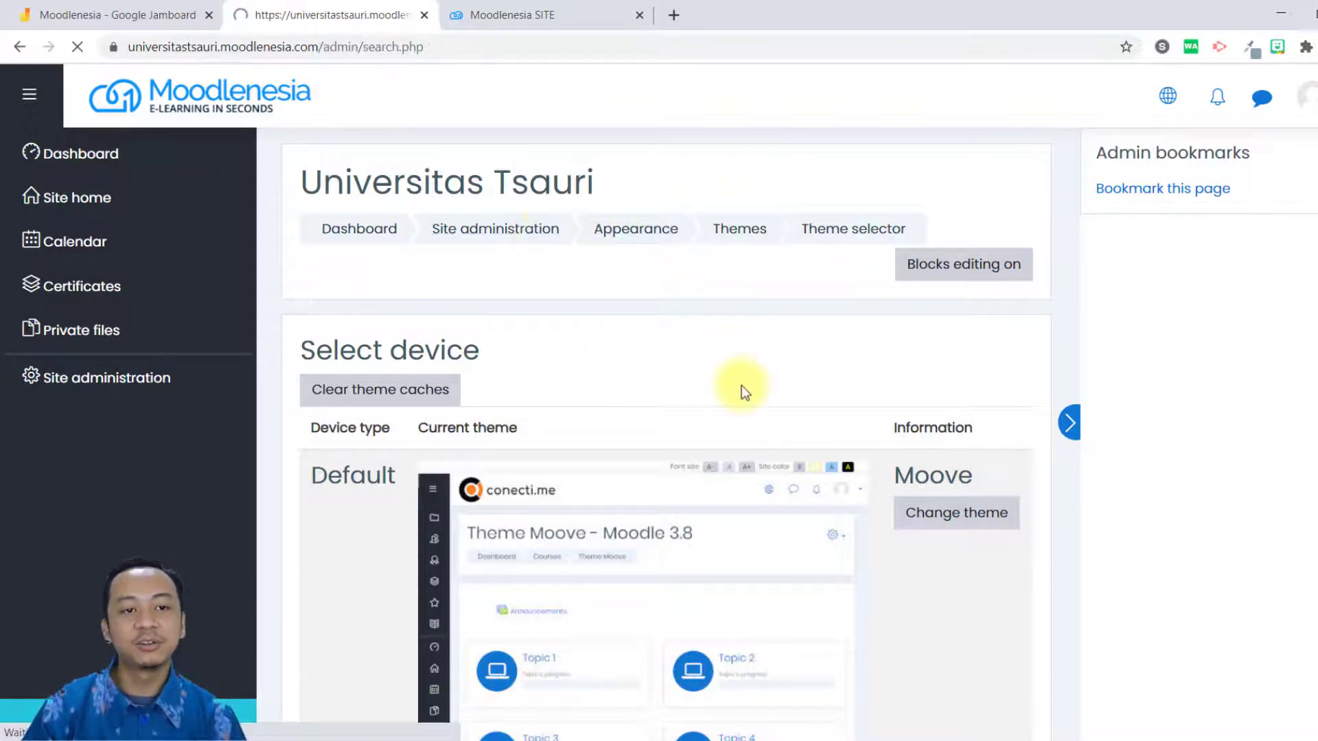
scroll(744, 386, "down", 2)
left_click(854, 412)
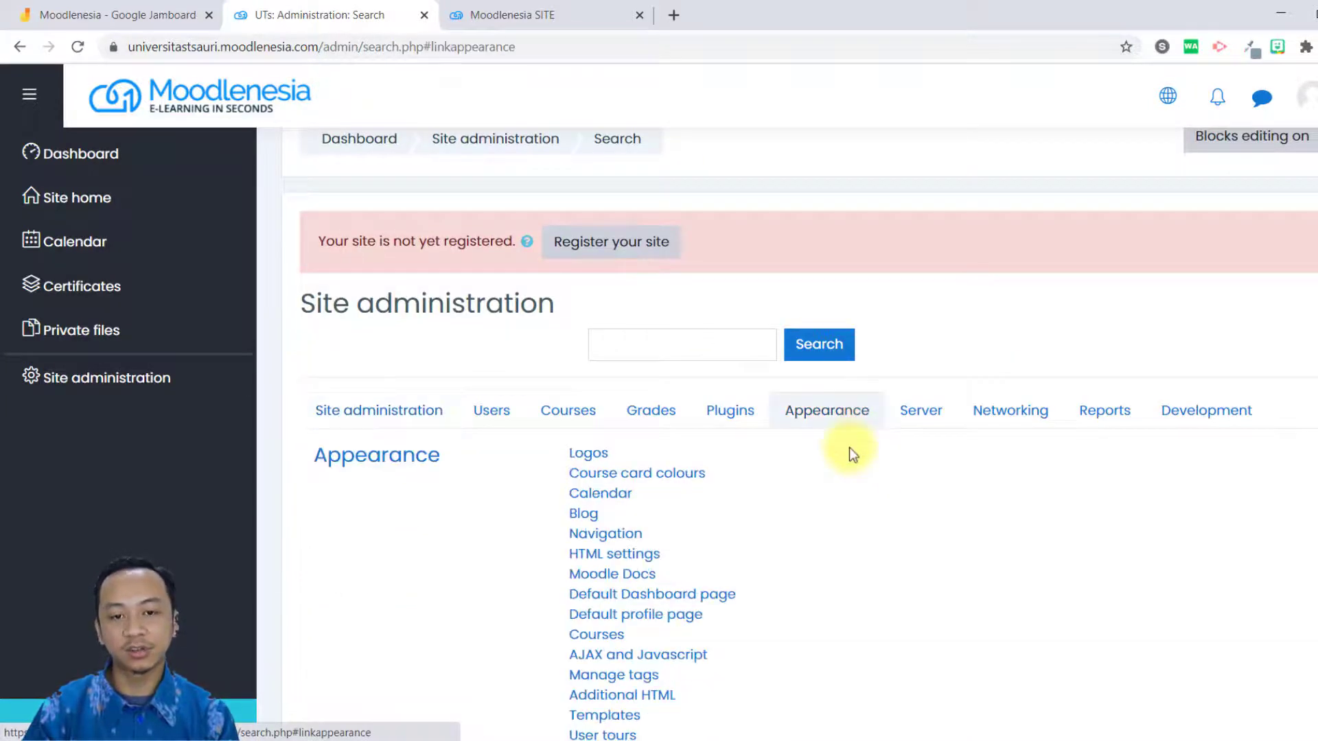
scroll(848, 447, "down", 5)
scroll(847, 446, "up", 4)
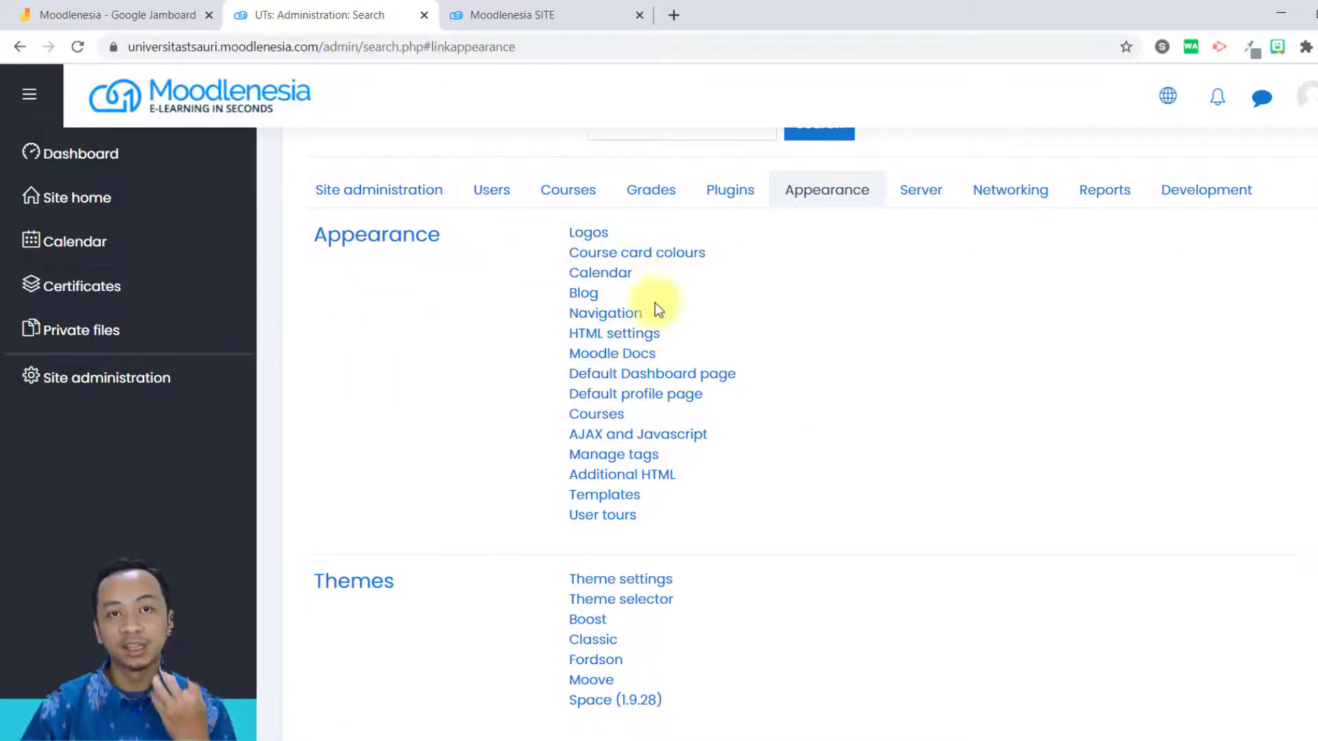
scroll(658, 302, "down", 4)
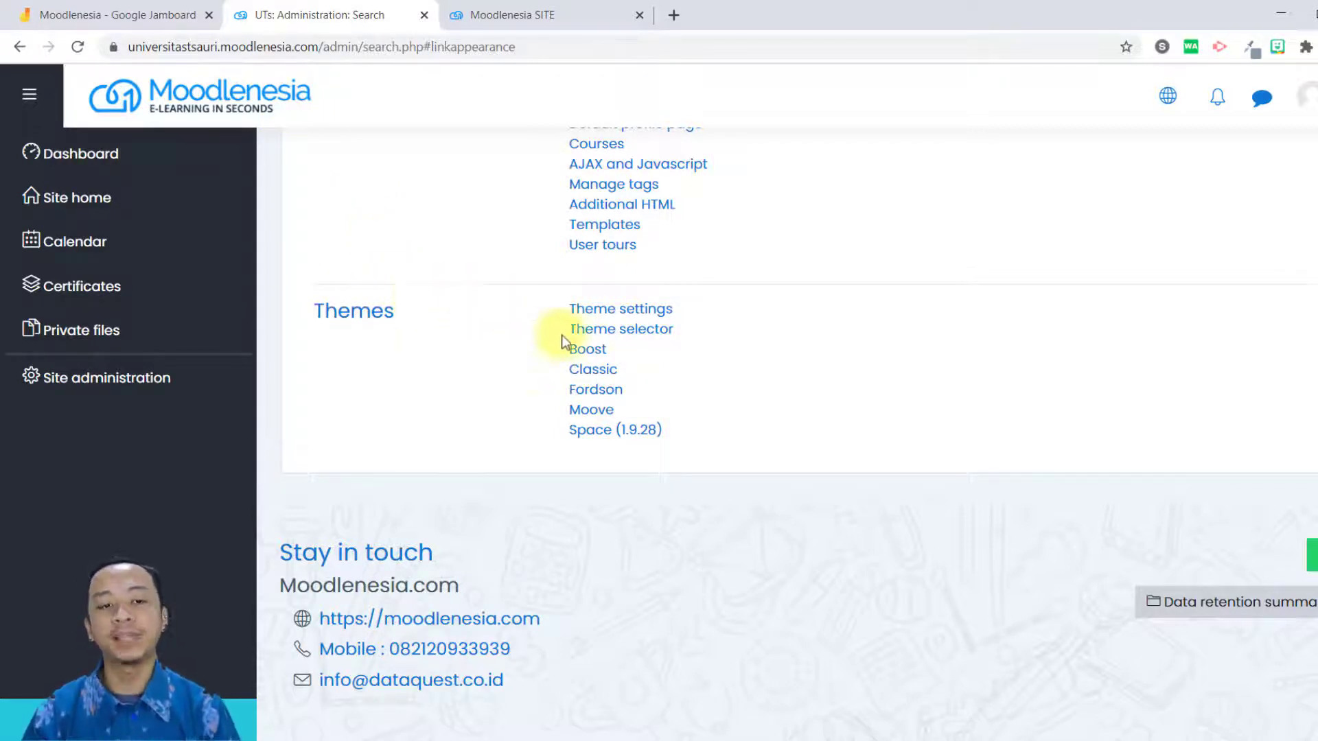
left_click(604, 416)
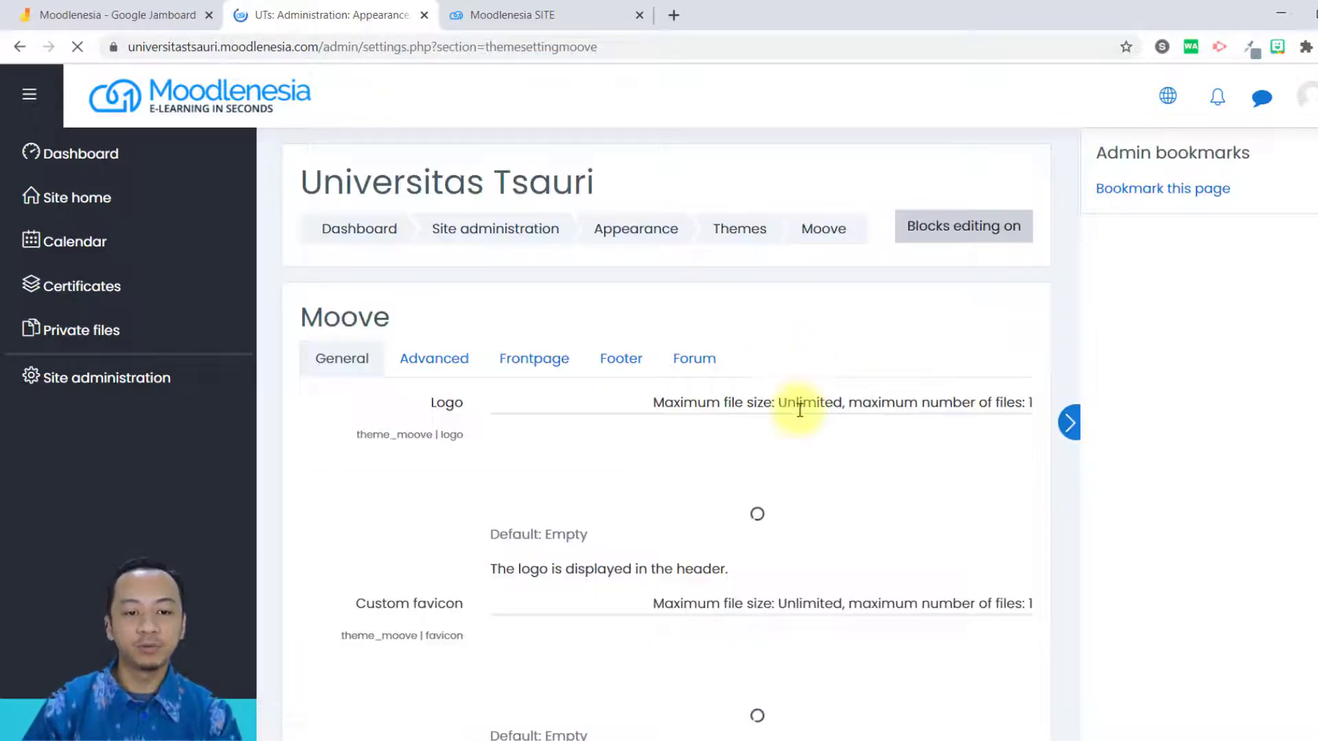
Delete HorizontalBlue.png from the Moove theme's Logo setting and upload logo-tsauri.png in its place.
scroll(794, 451, "down", 3)
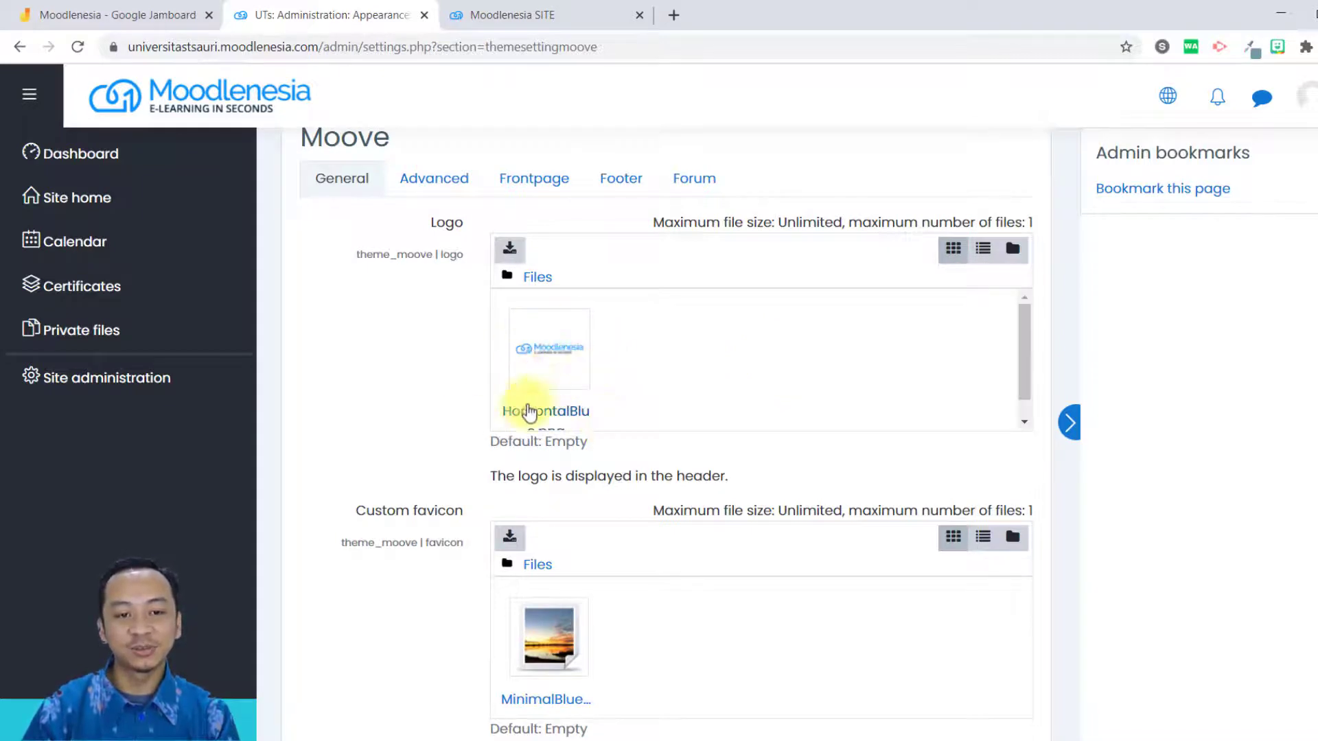
scroll(563, 446, "down", 3)
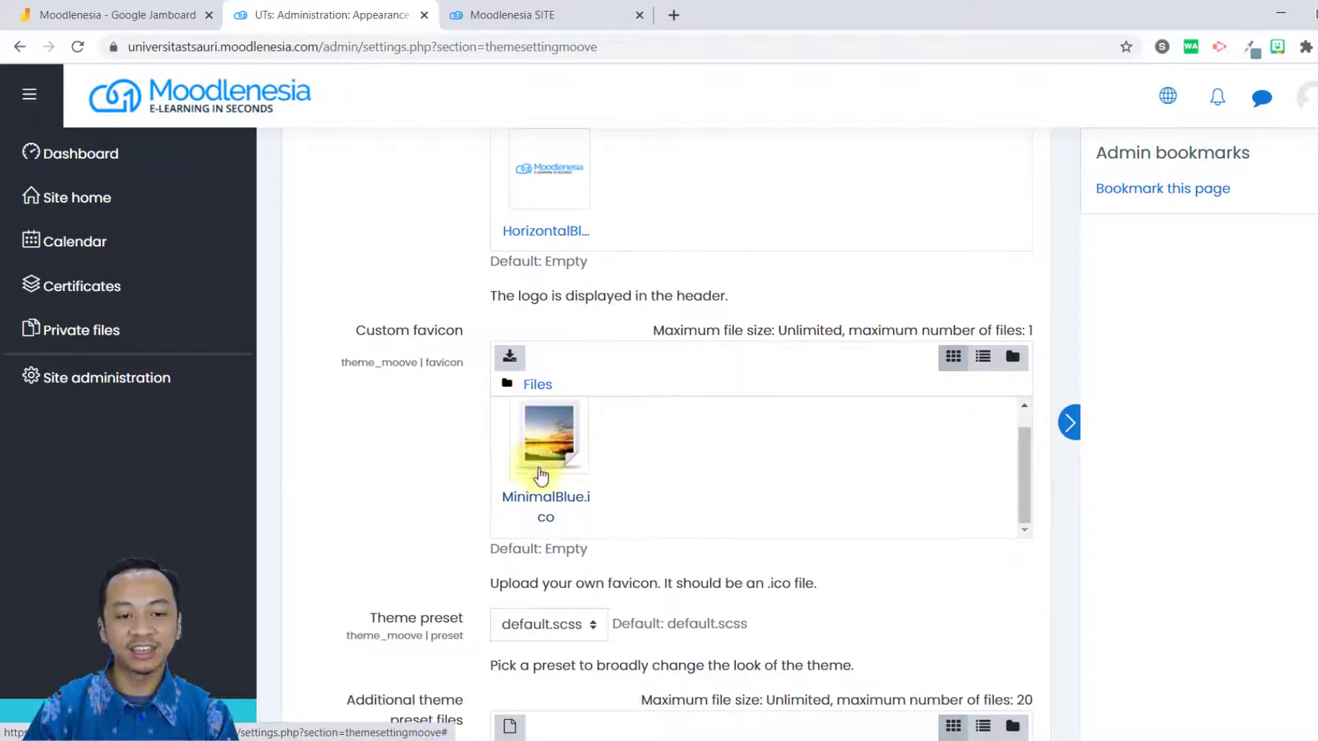
scroll(556, 499, "down", 1)
scroll(673, 504, "down", 18)
scroll(671, 508, "up", 16)
scroll(671, 505, "up", 8)
scroll(670, 506, "down", 3)
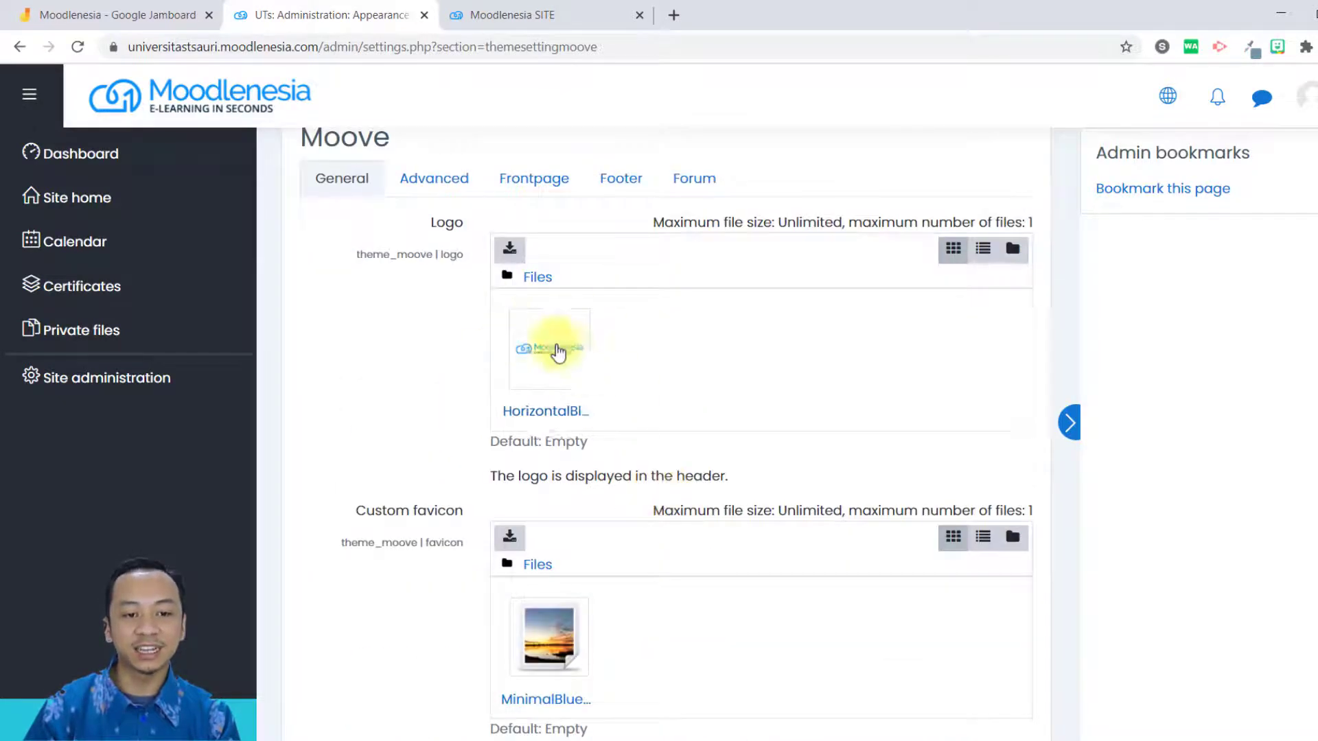
left_click(543, 334)
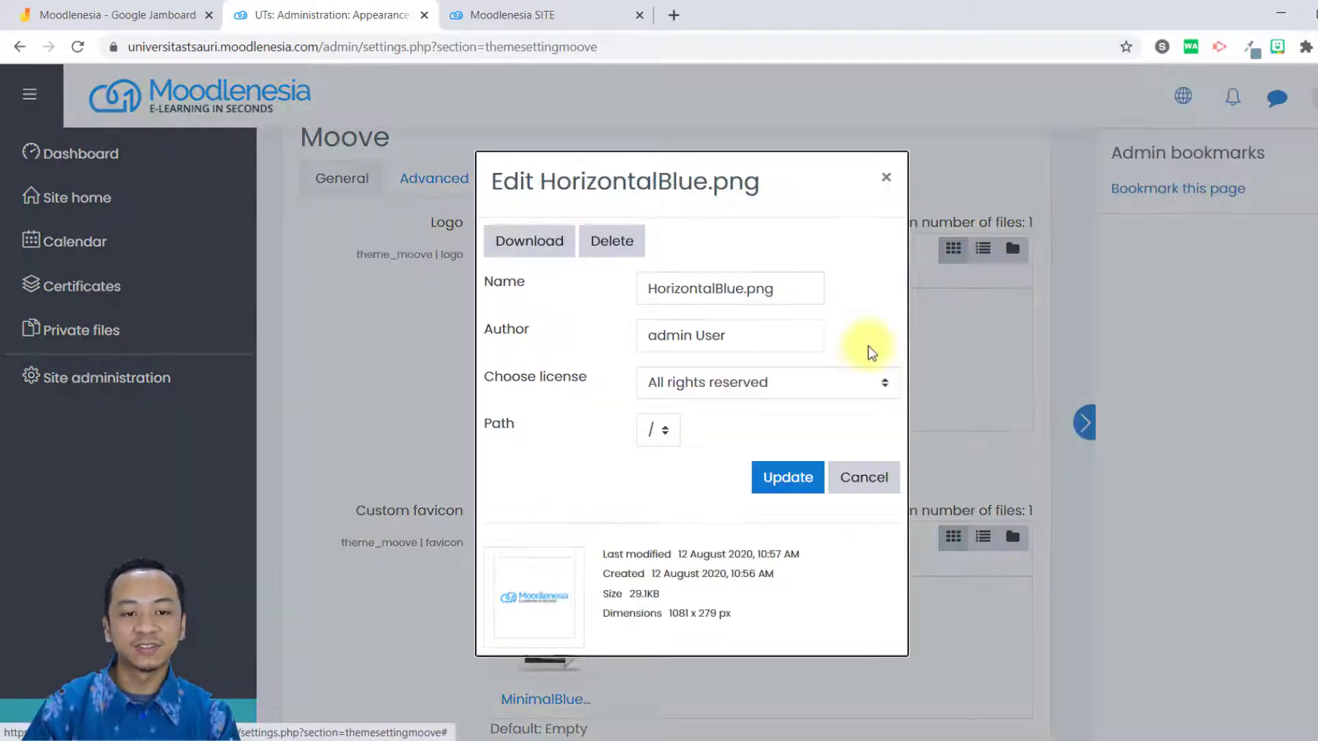
left_click(615, 241)
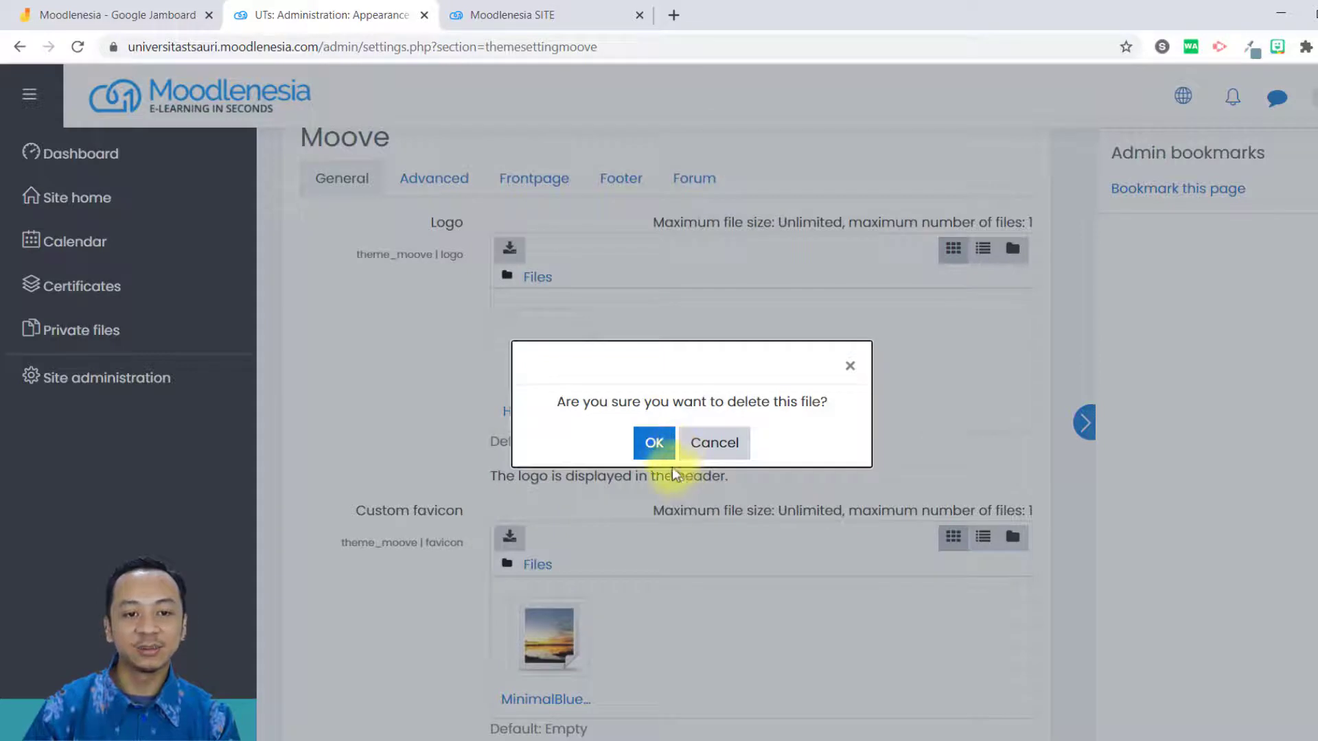
left_click(654, 443)
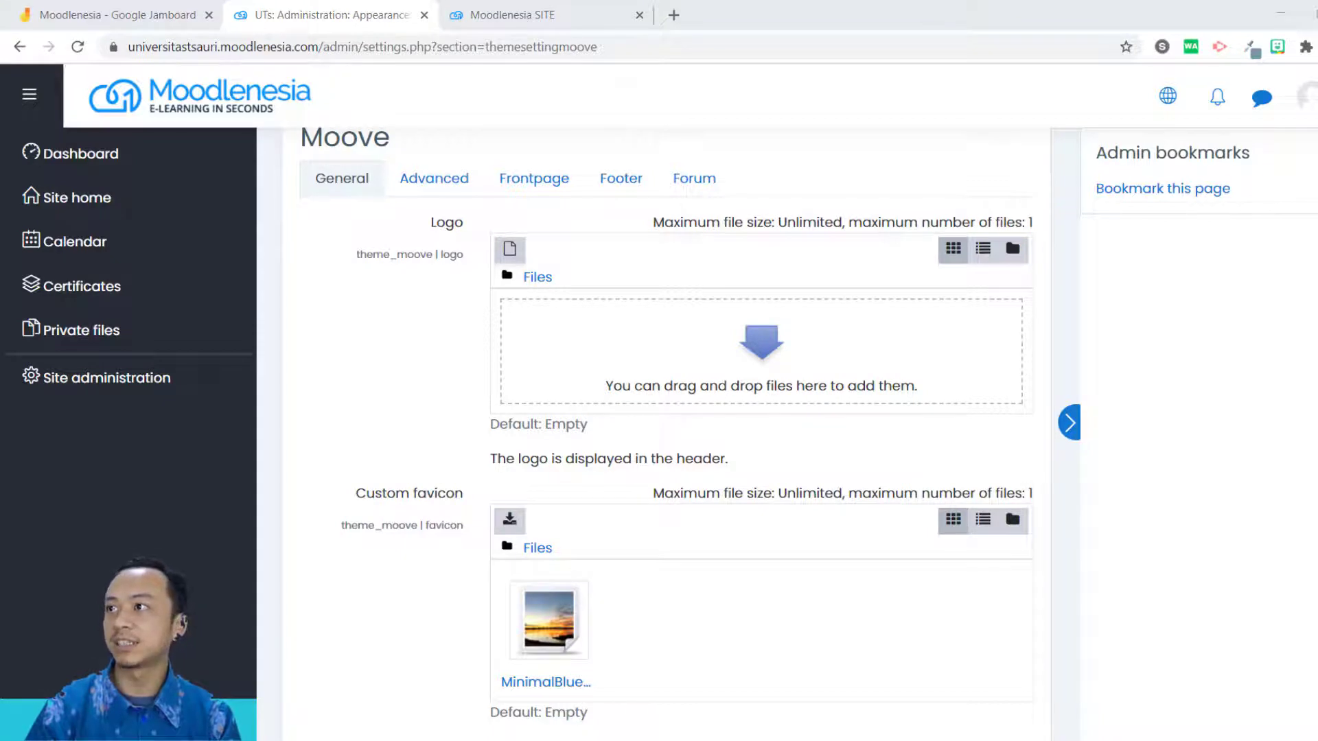
left_click_drag(1133, 661, 663, 353)
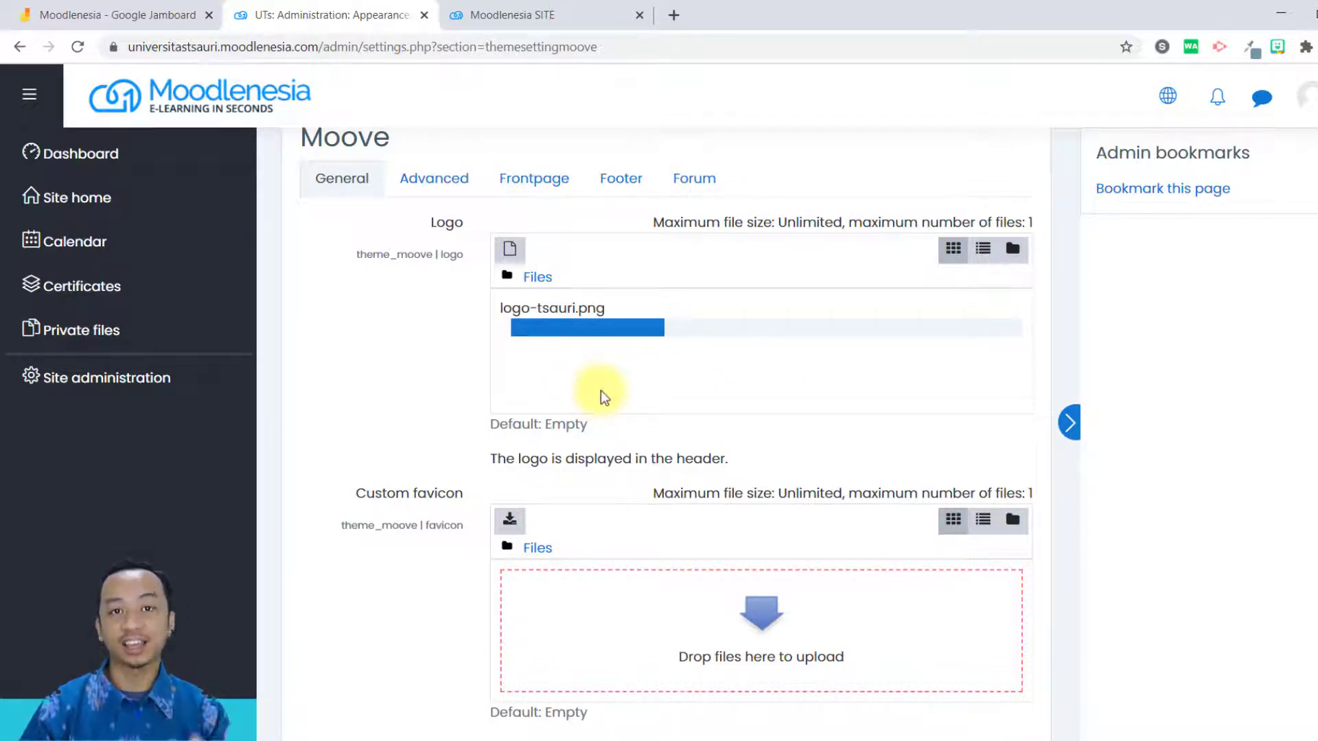
Examine the Custom favicon file requirement and the Theme preset choices in Moove's general settings.
scroll(652, 466, "down", 1)
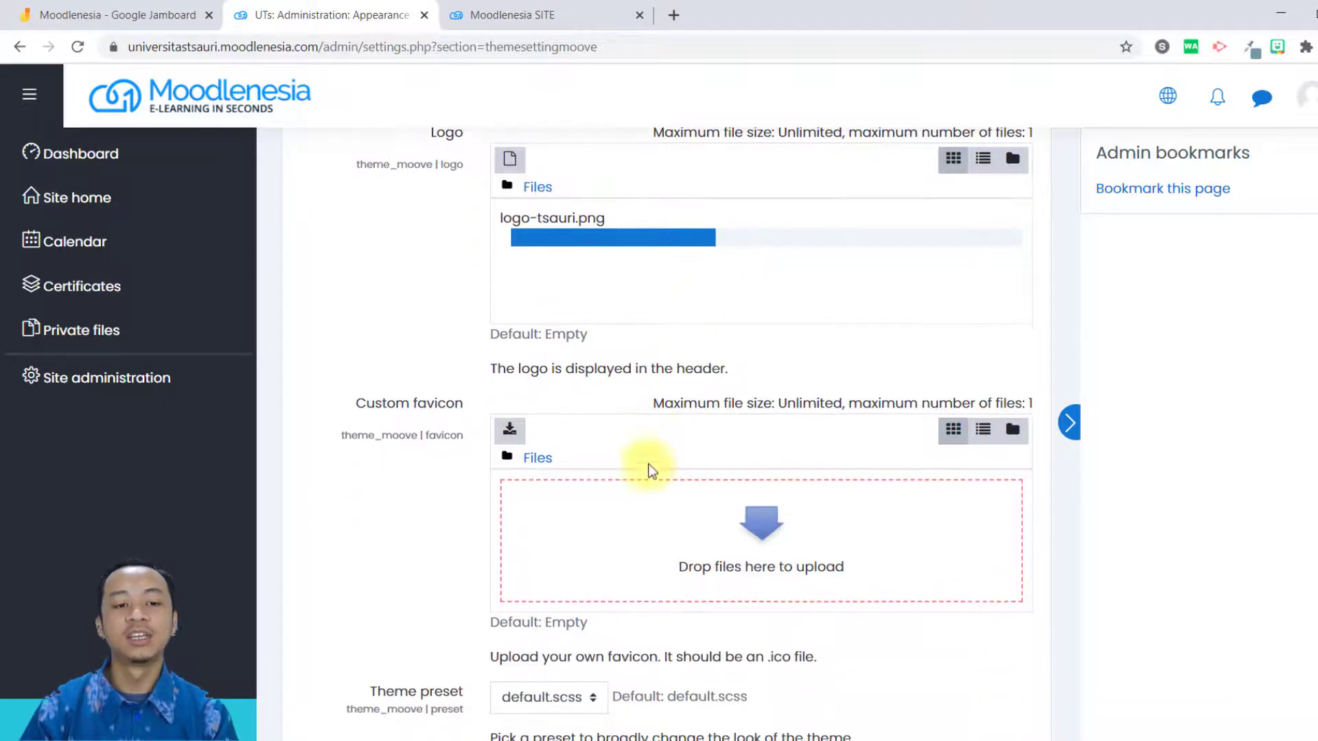
scroll(648, 472, "down", 1)
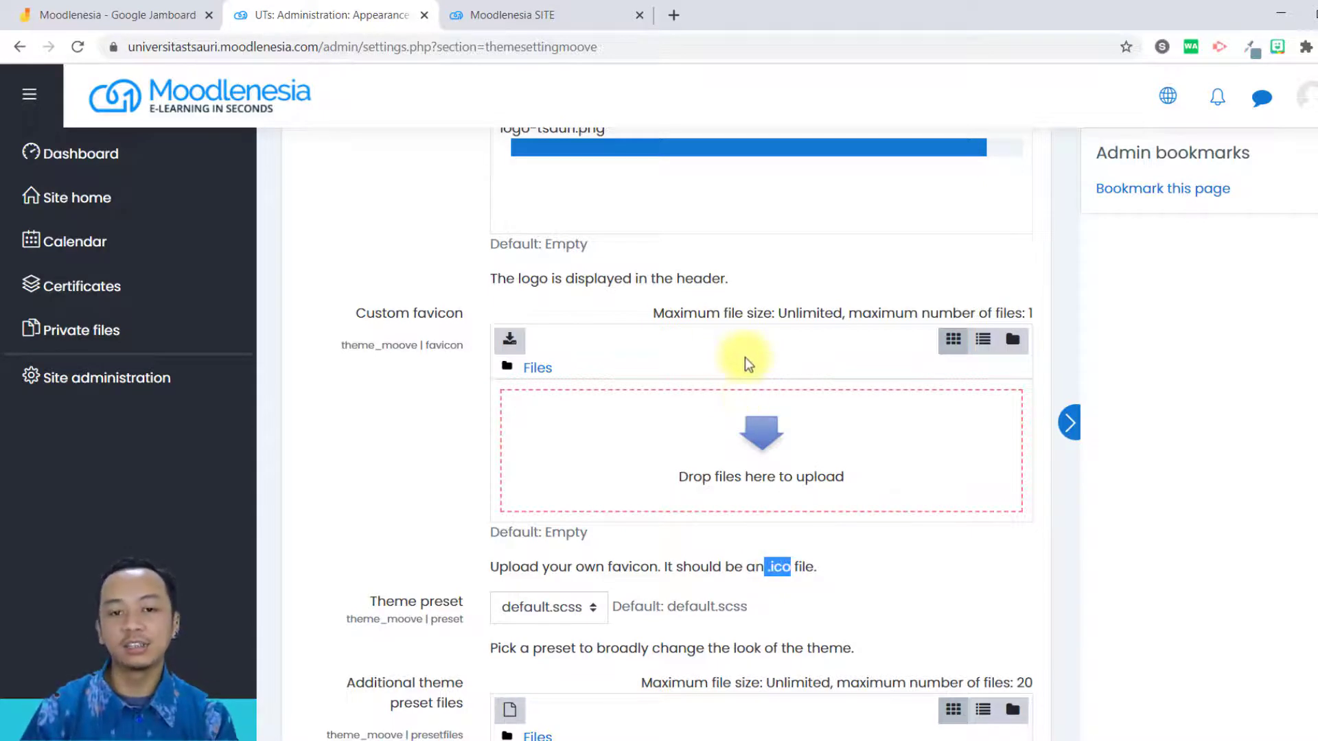
scroll(747, 362, "up", 1)
scroll(435, 464, "up", 1)
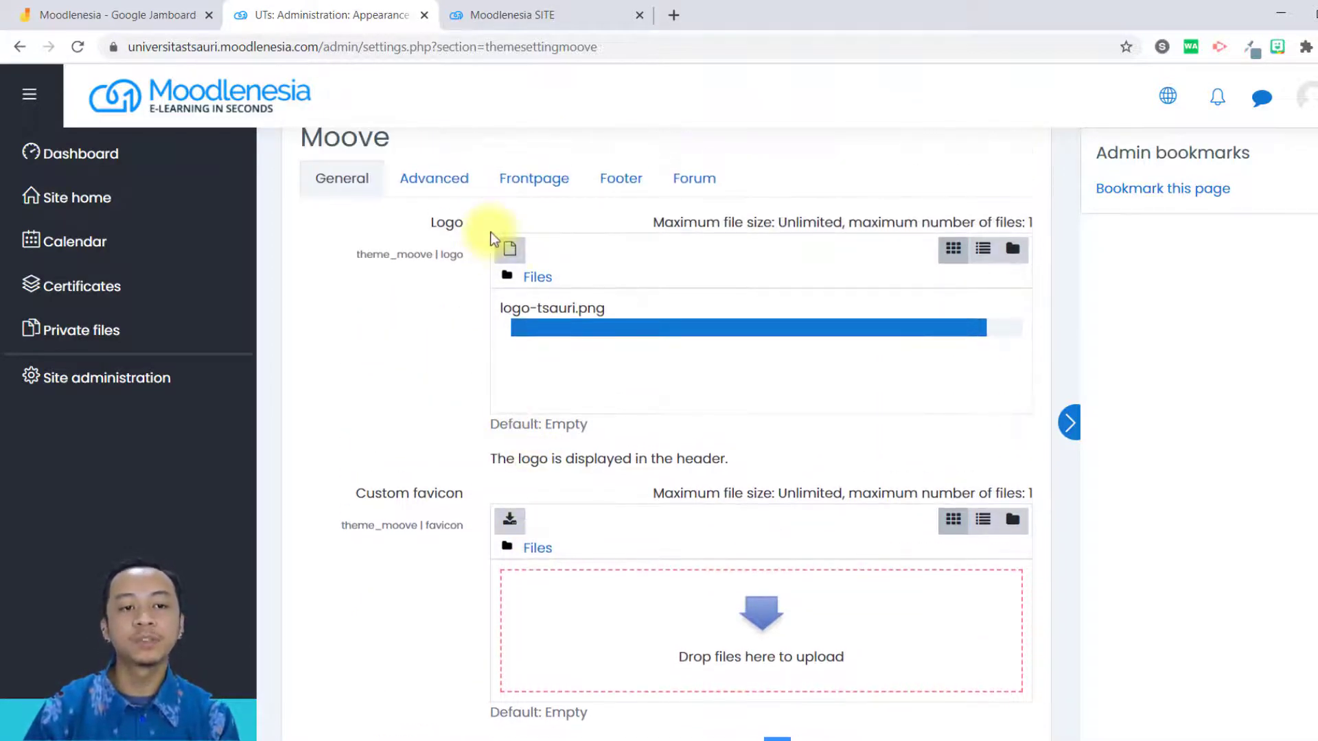
scroll(618, 413, "down", 4)
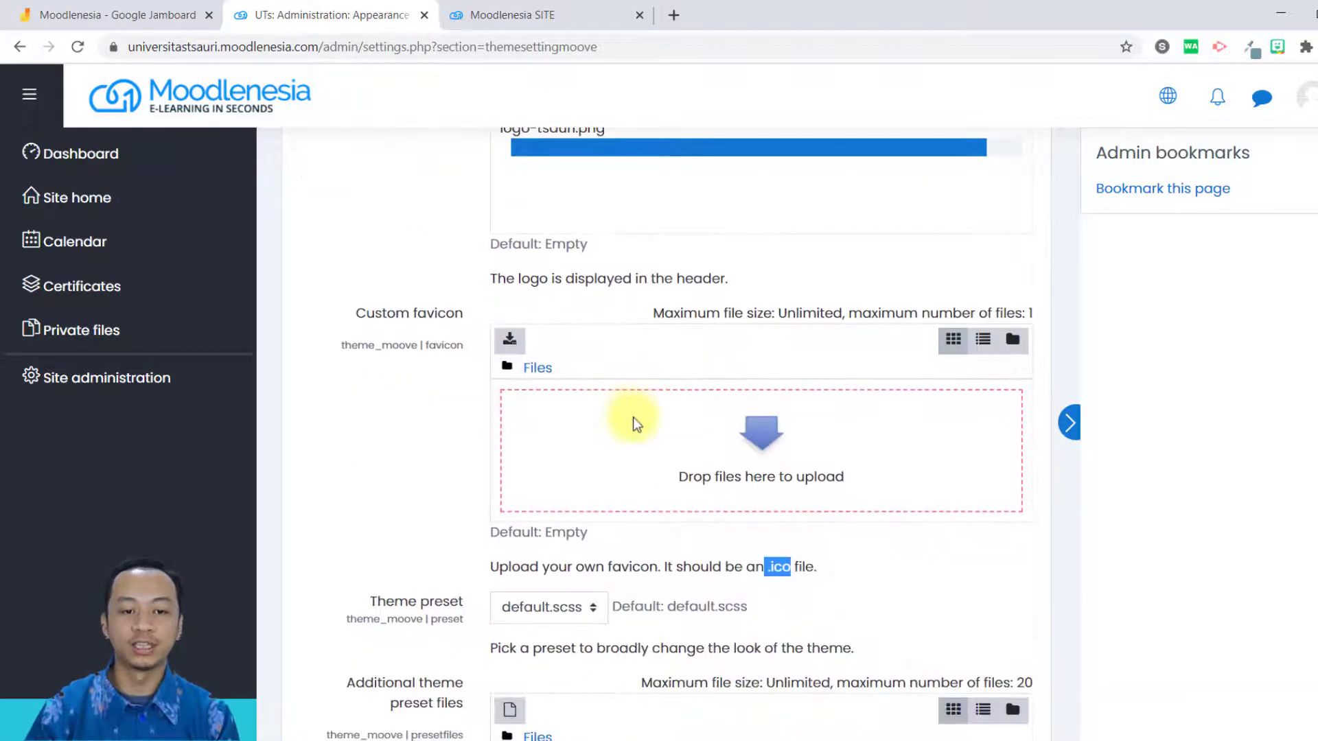
scroll(646, 427, "up", 5)
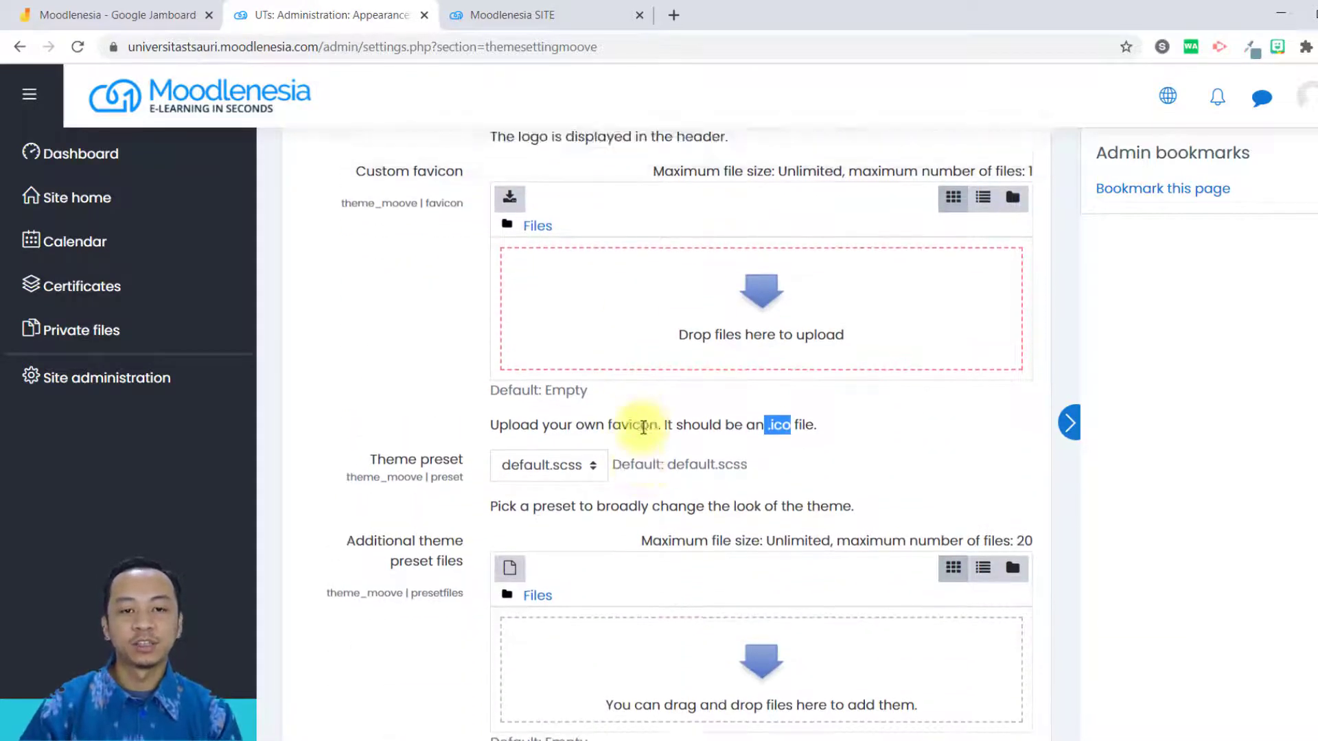
scroll(686, 446, "down", 5)
left_click(570, 431)
left_click(749, 435)
Set Moove's brand colour to green #02783E and its navbar header color to green #026E1A.
scroll(542, 550, "down", 5)
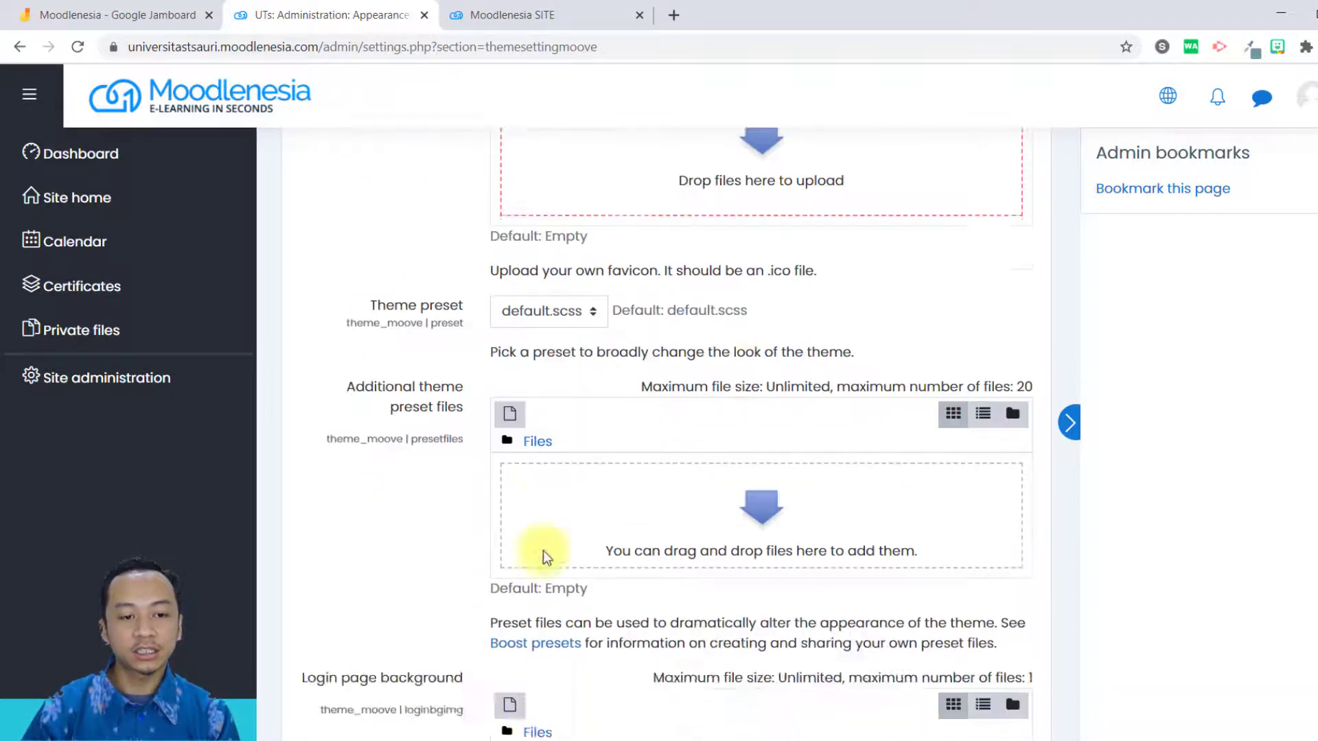
scroll(445, 426, "down", 3)
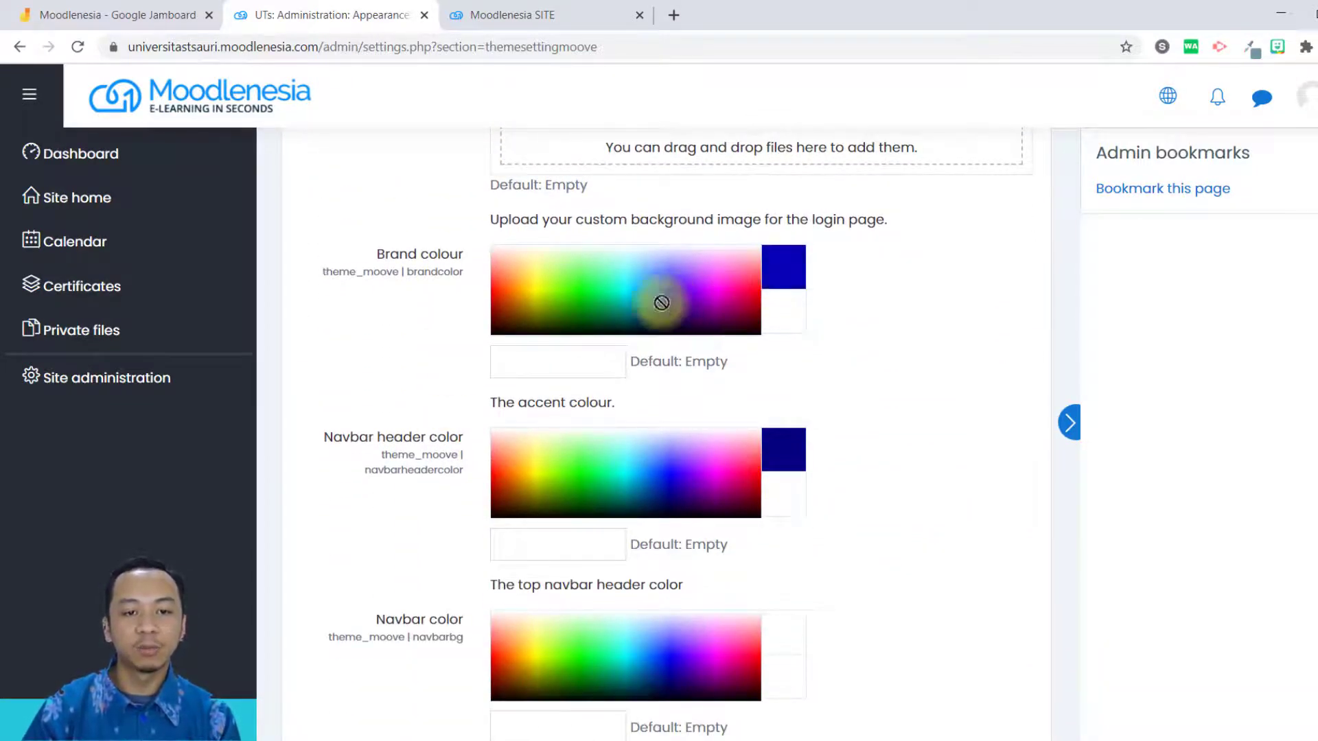
left_click(600, 305)
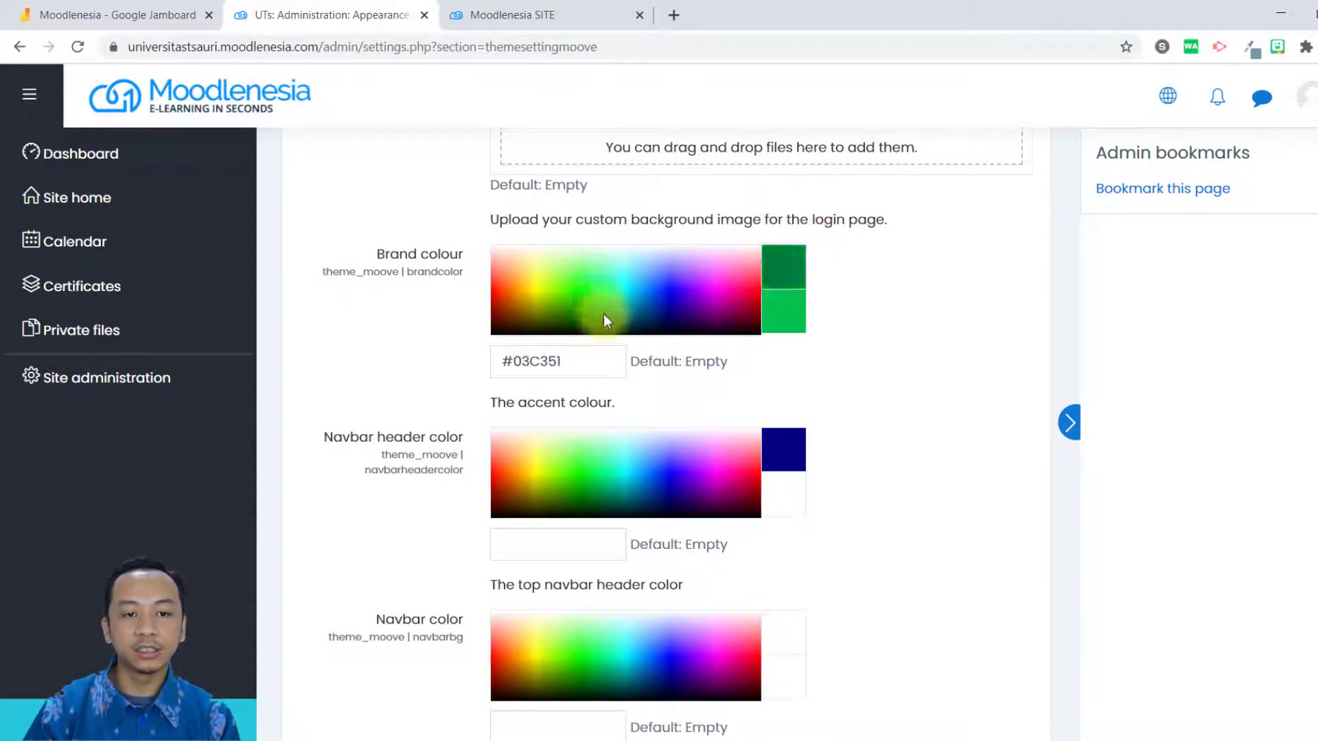
left_click(603, 315)
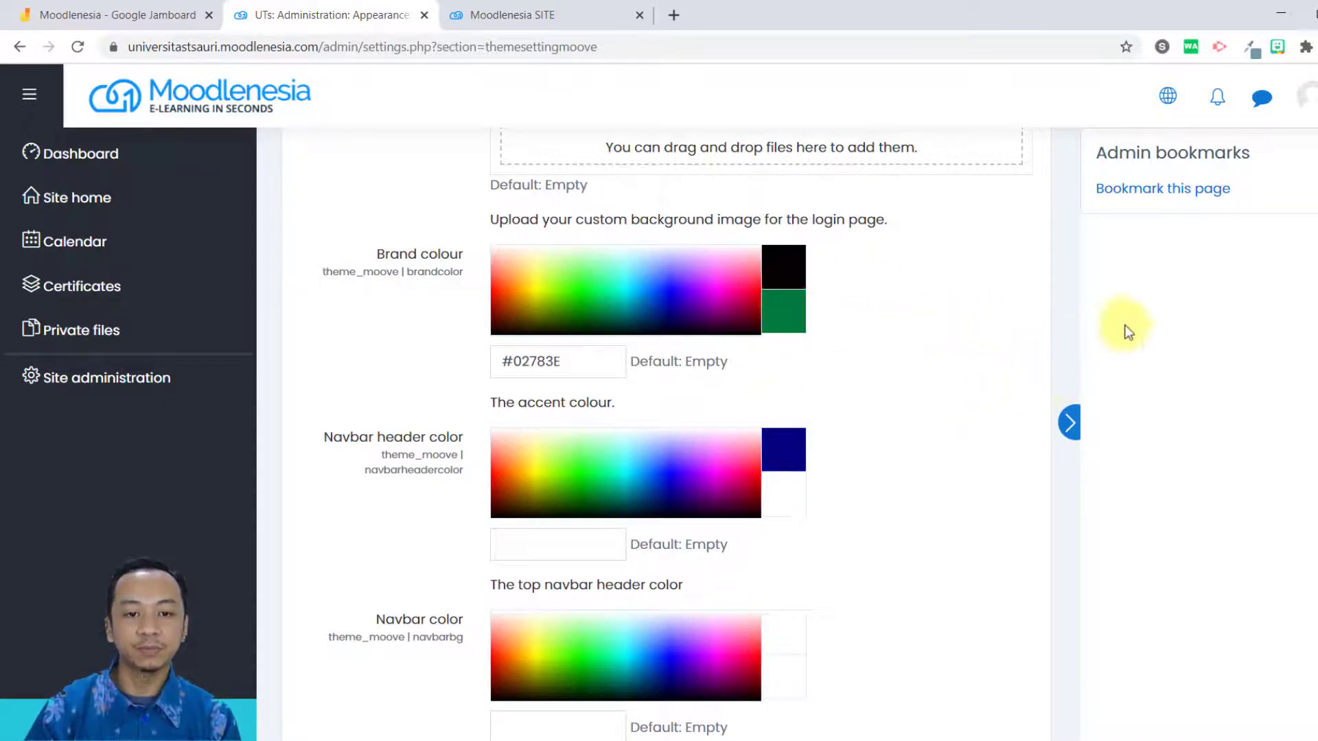
scroll(749, 434, "down", 1)
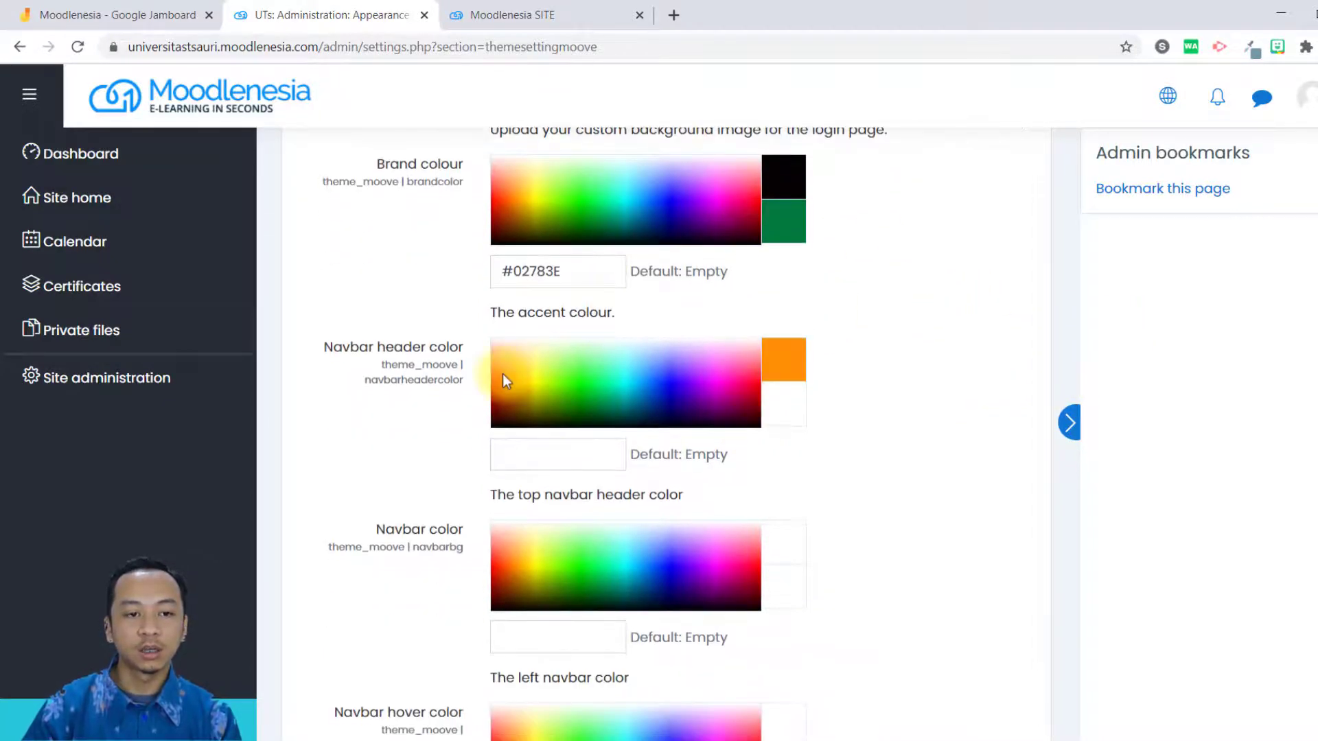
left_click(590, 409)
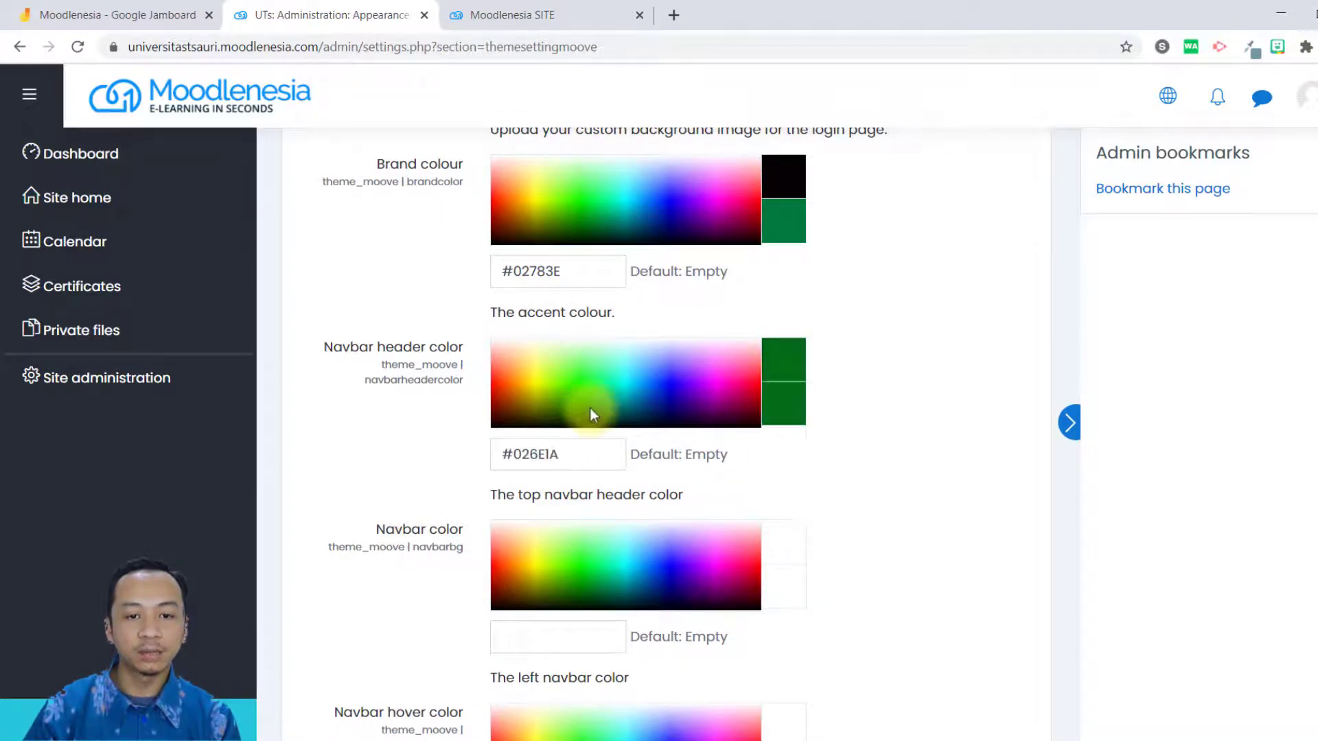
scroll(917, 426, "down", 2)
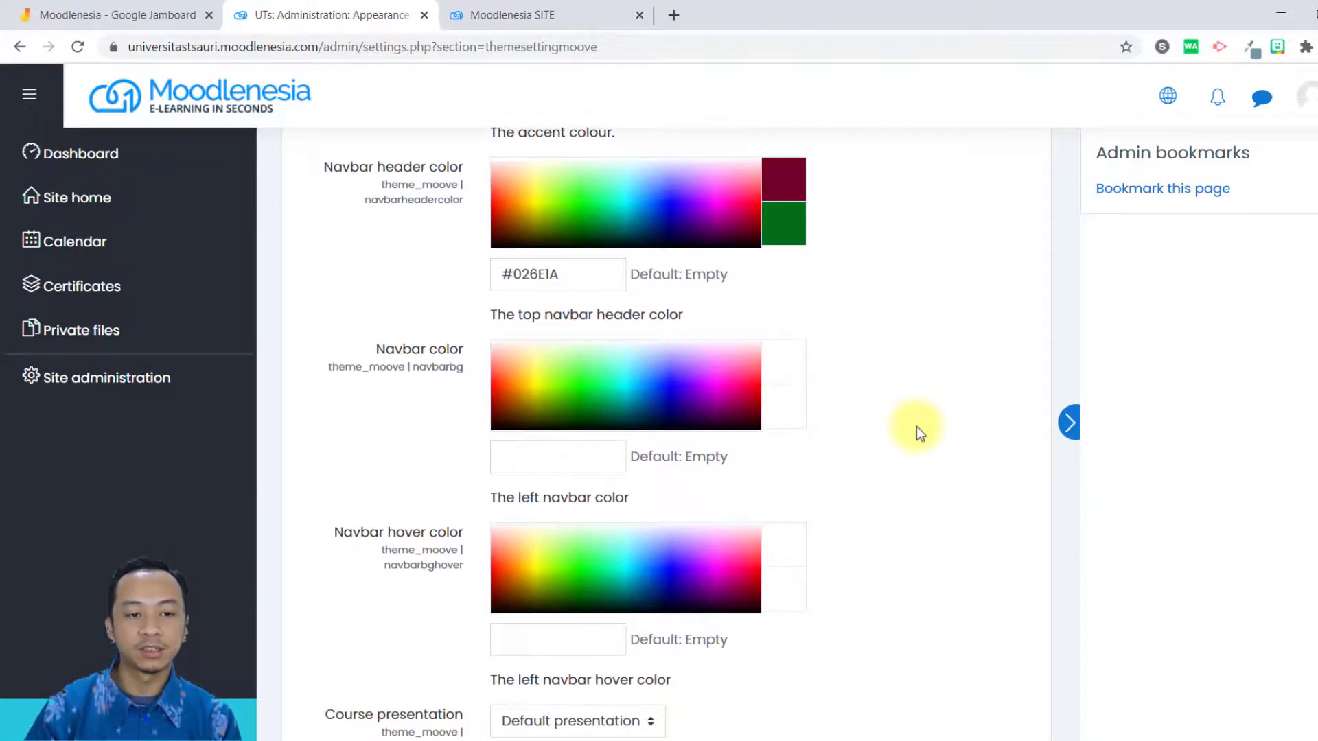
Review the logo and colour settings in Moove's general settings, and save the changes.
scroll(916, 426, "down", 2)
scroll(632, 479, "down", 3)
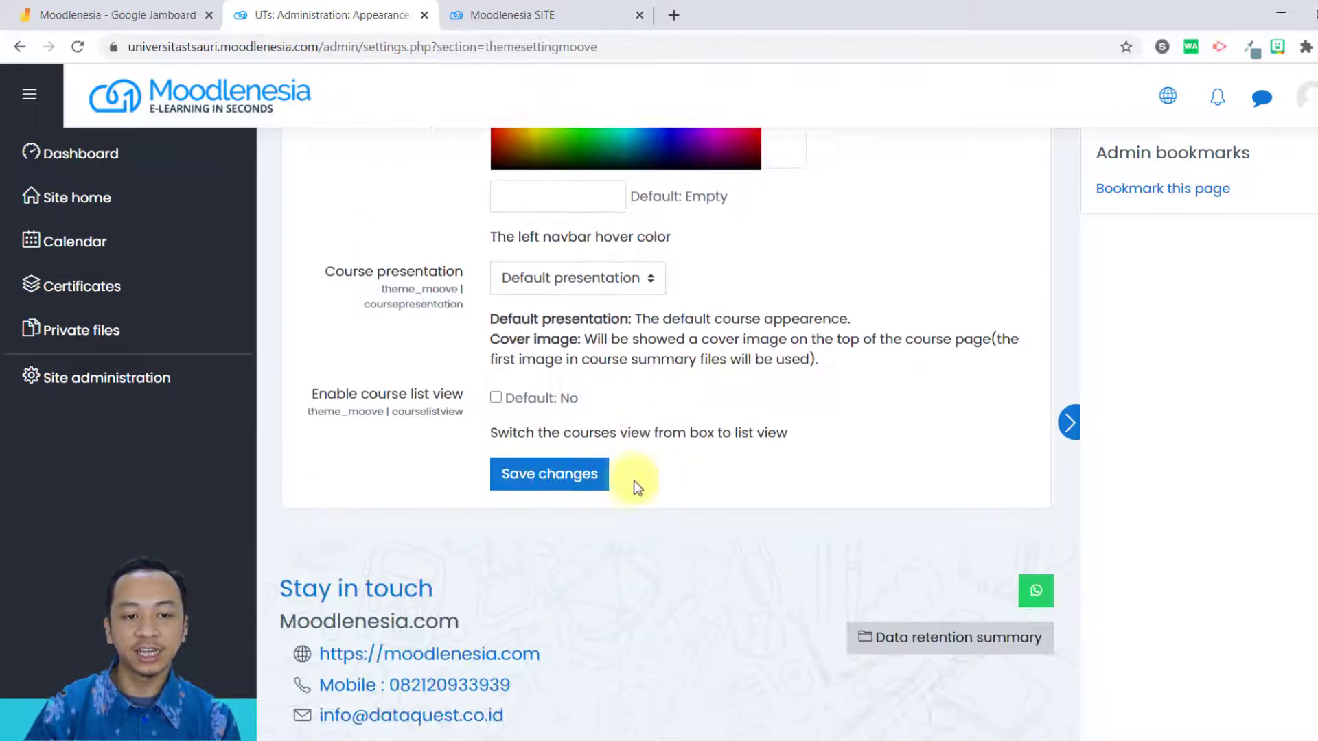
scroll(738, 391, "up", 20)
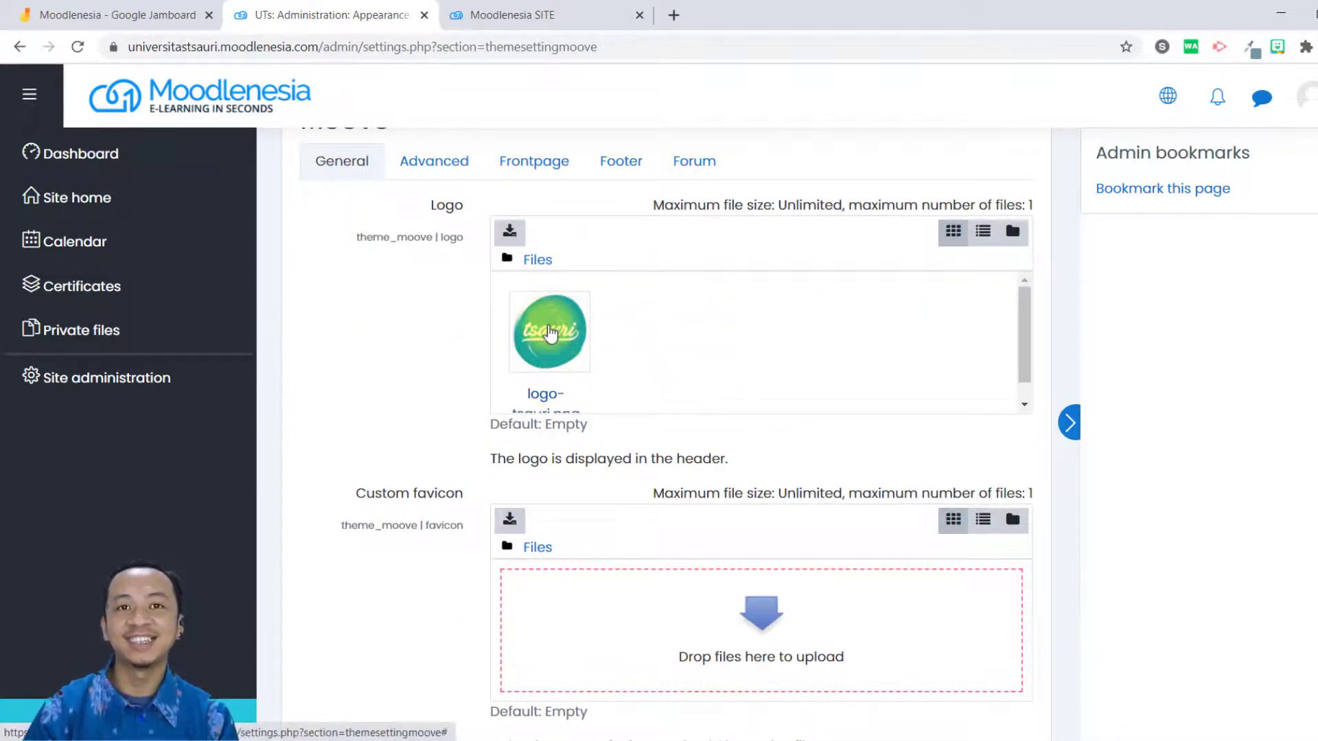
scroll(612, 389, "down", 10)
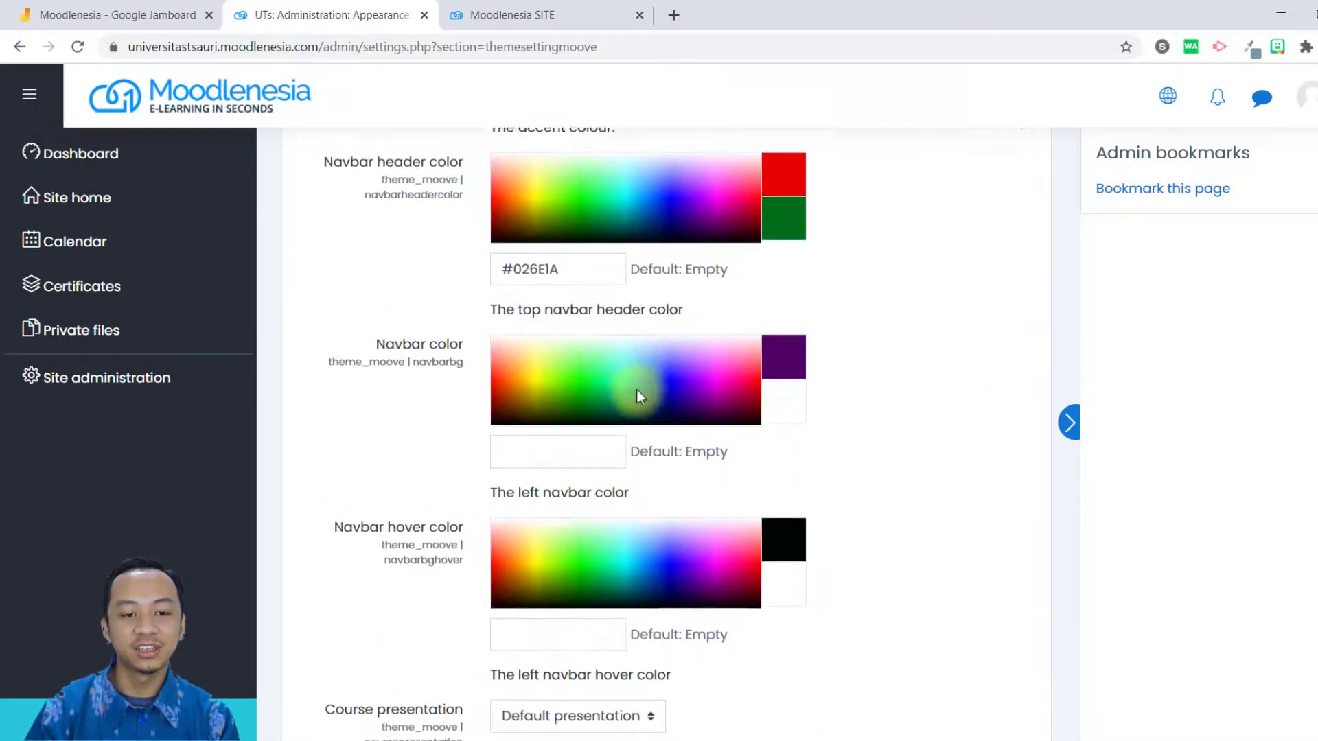
scroll(637, 389, "down", 6)
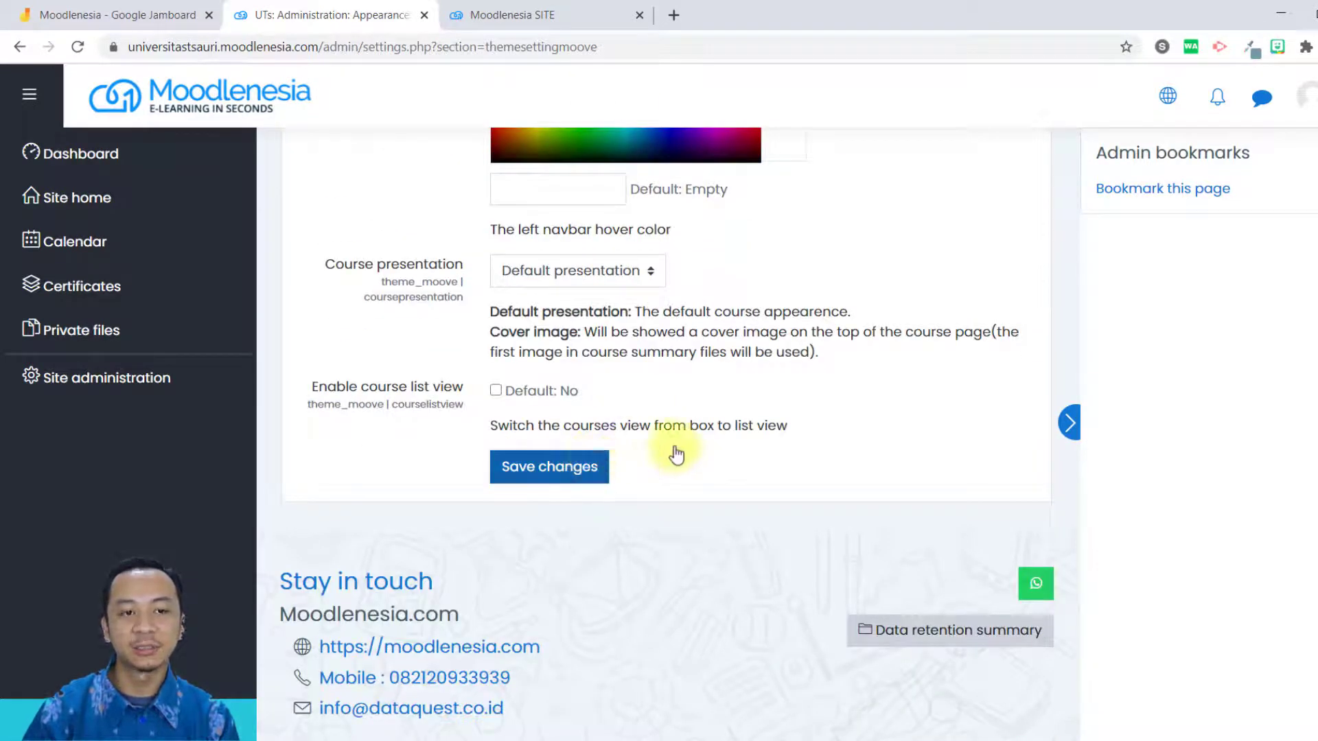
left_click(587, 466)
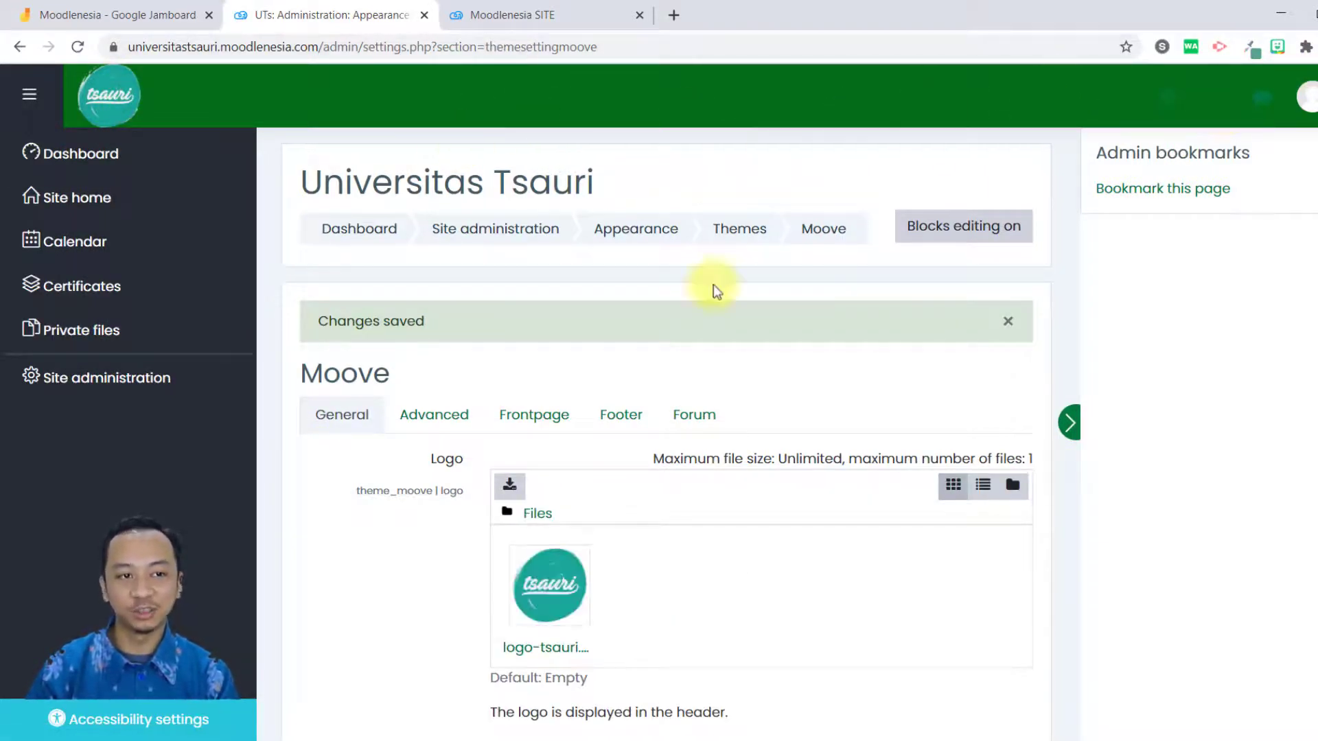
Clear Moove's navbar header color value and save the theme settings.
scroll(684, 434, "down", 10)
scroll(685, 433, "down", 1)
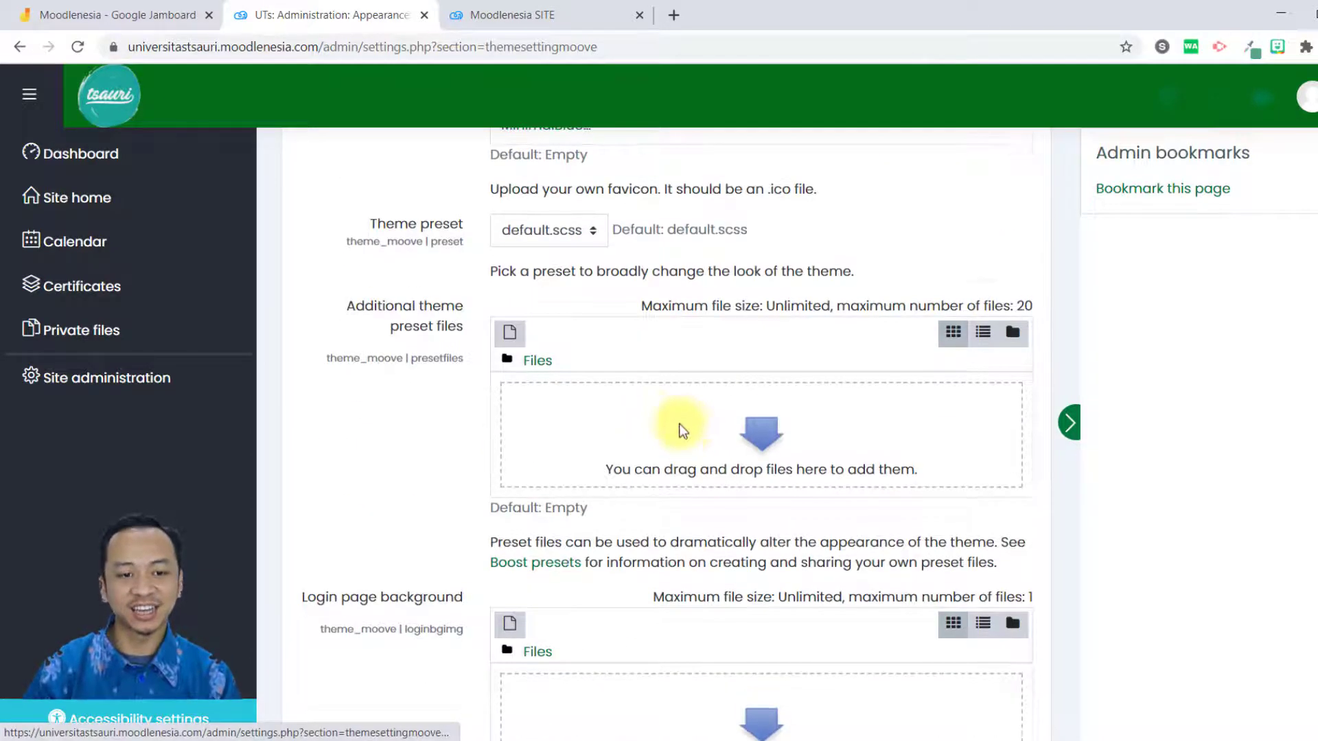
scroll(684, 431, "up", 8)
scroll(678, 429, "down", 15)
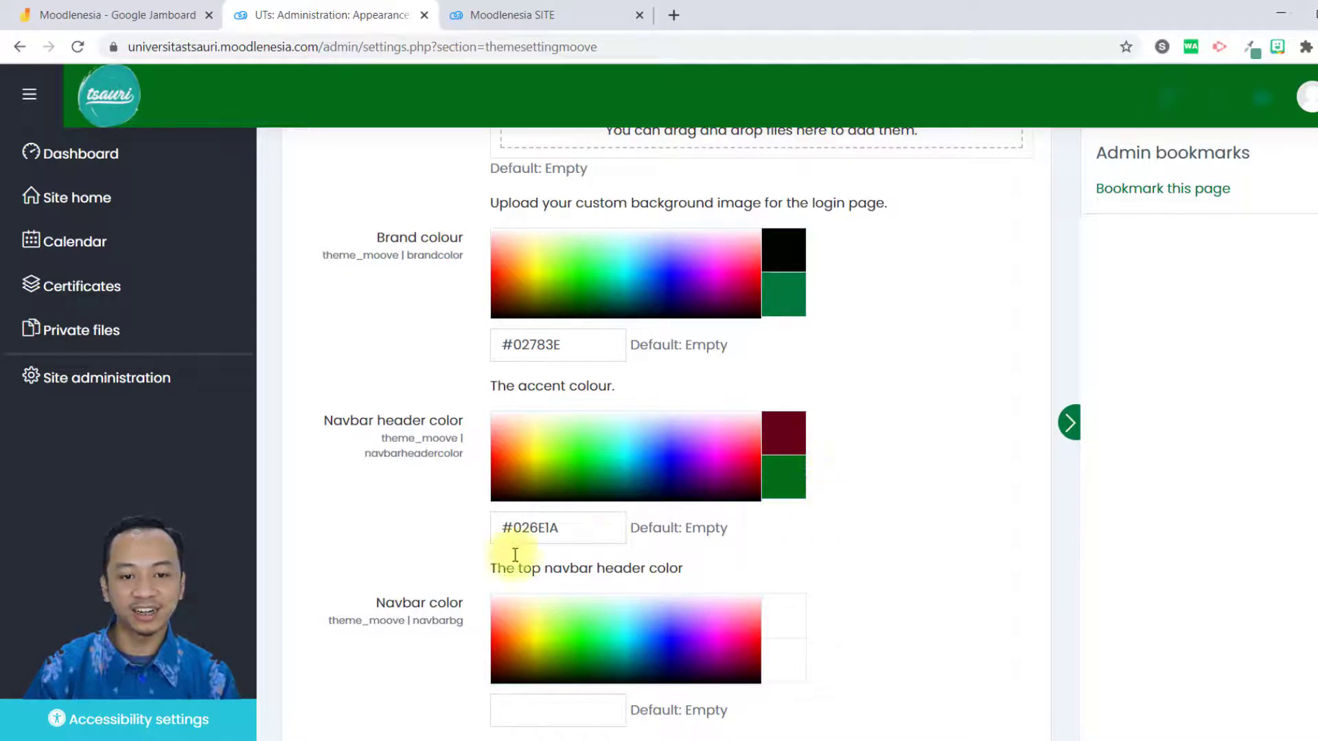
left_click_drag(588, 529, 390, 525)
key("BackSpace")
left_click(954, 453)
scroll(928, 391, "down", 1)
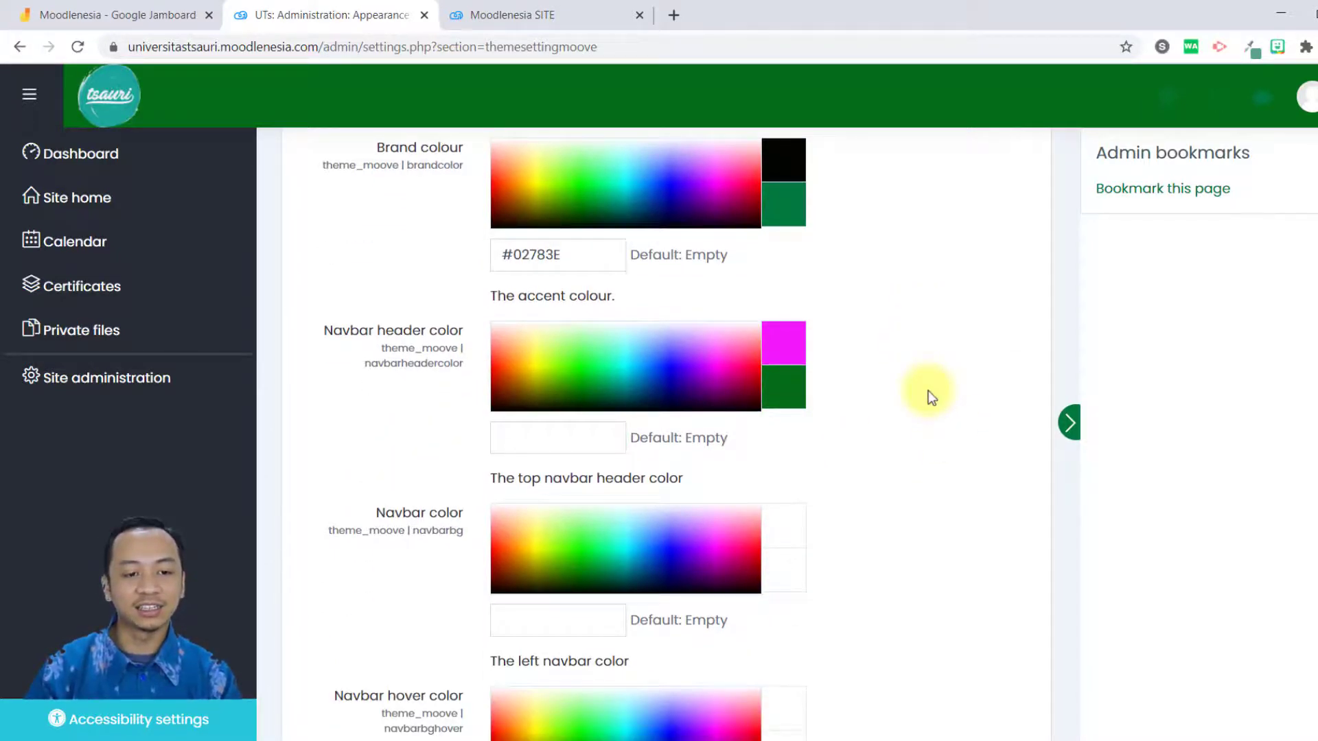
scroll(928, 391, "down", 6)
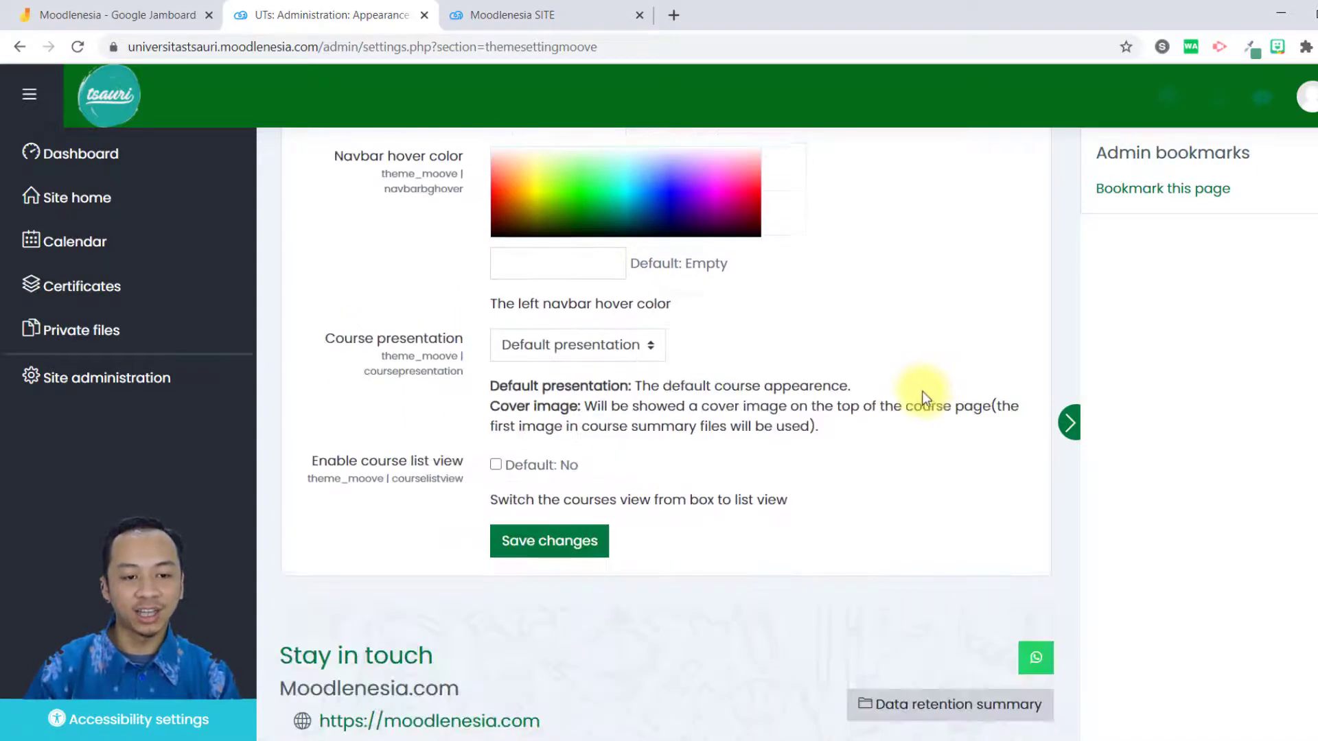
scroll(925, 391, "down", 1)
left_click(515, 440)
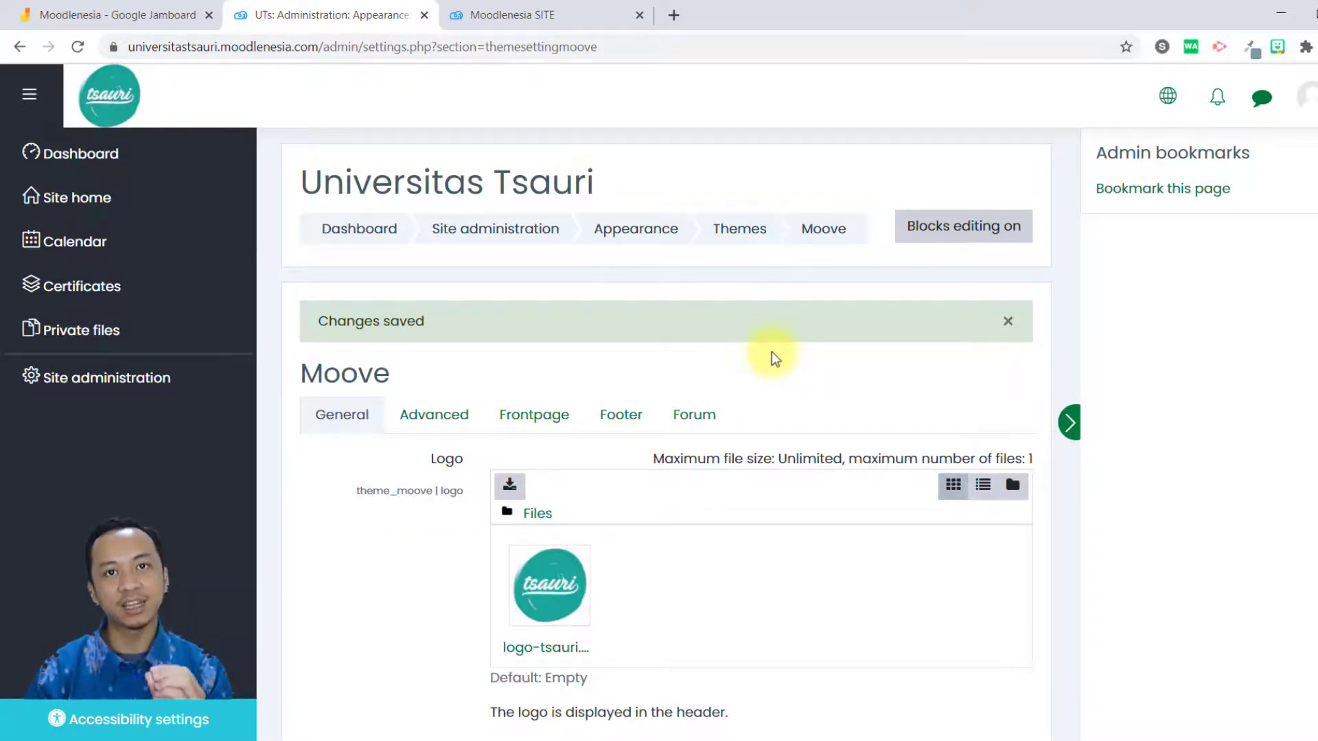
Look through Moove's Advanced, Frontpage, Footer and Forum settings, ending on the Footer settings.
scroll(748, 364, "down", 5)
scroll(721, 382, "up", 4)
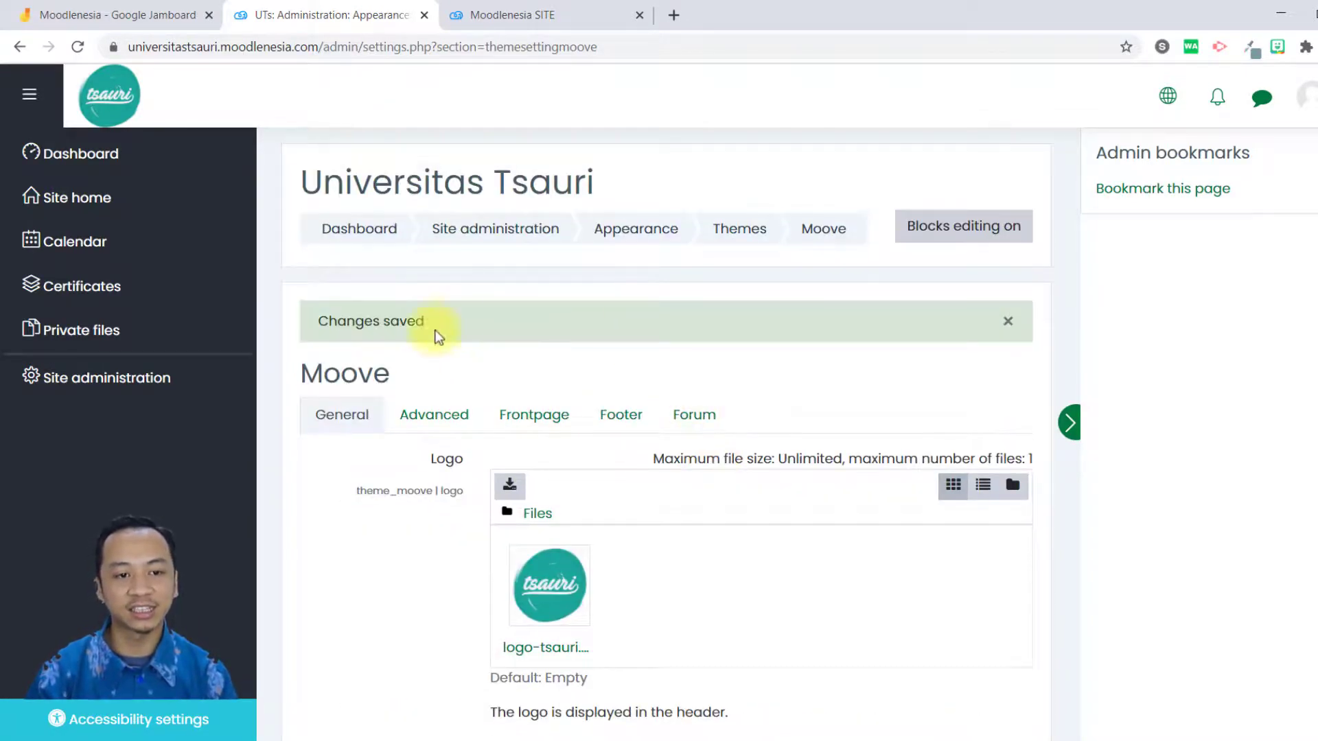
left_click(431, 418)
scroll(620, 323, "down", 4)
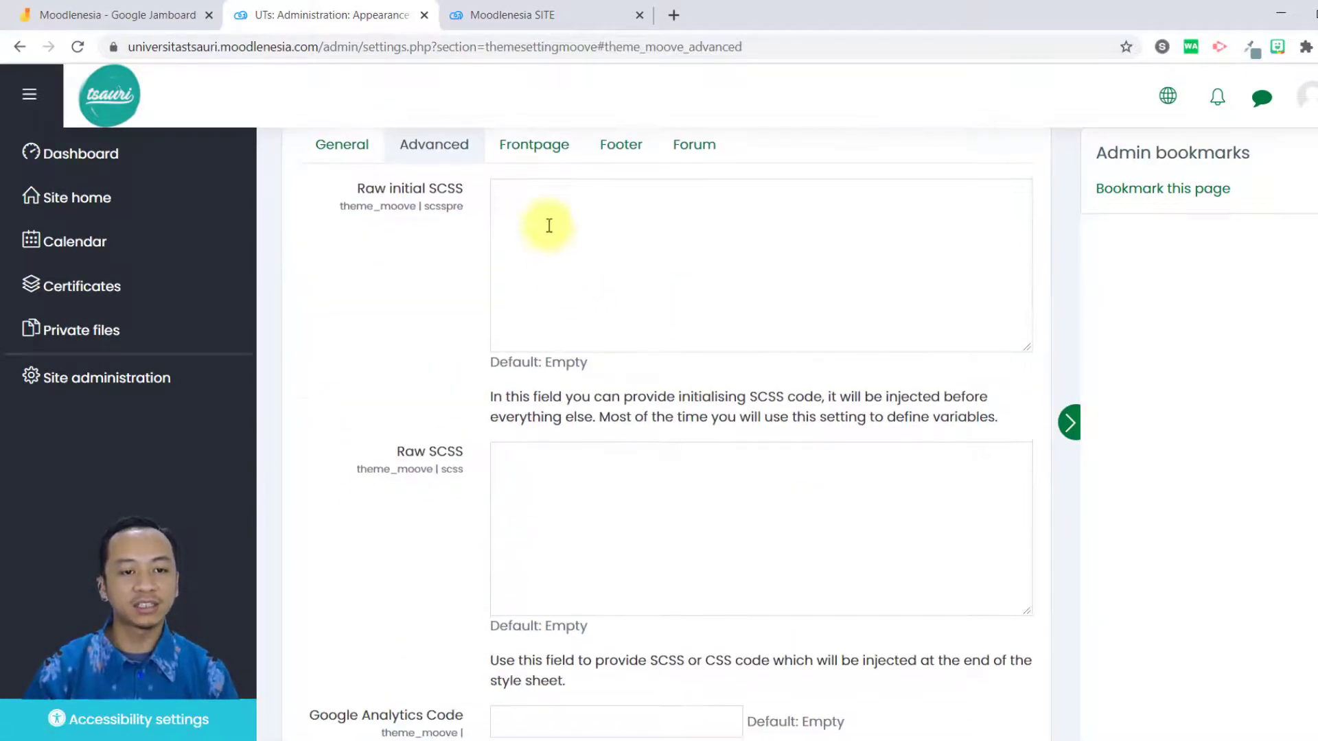
left_click(534, 154)
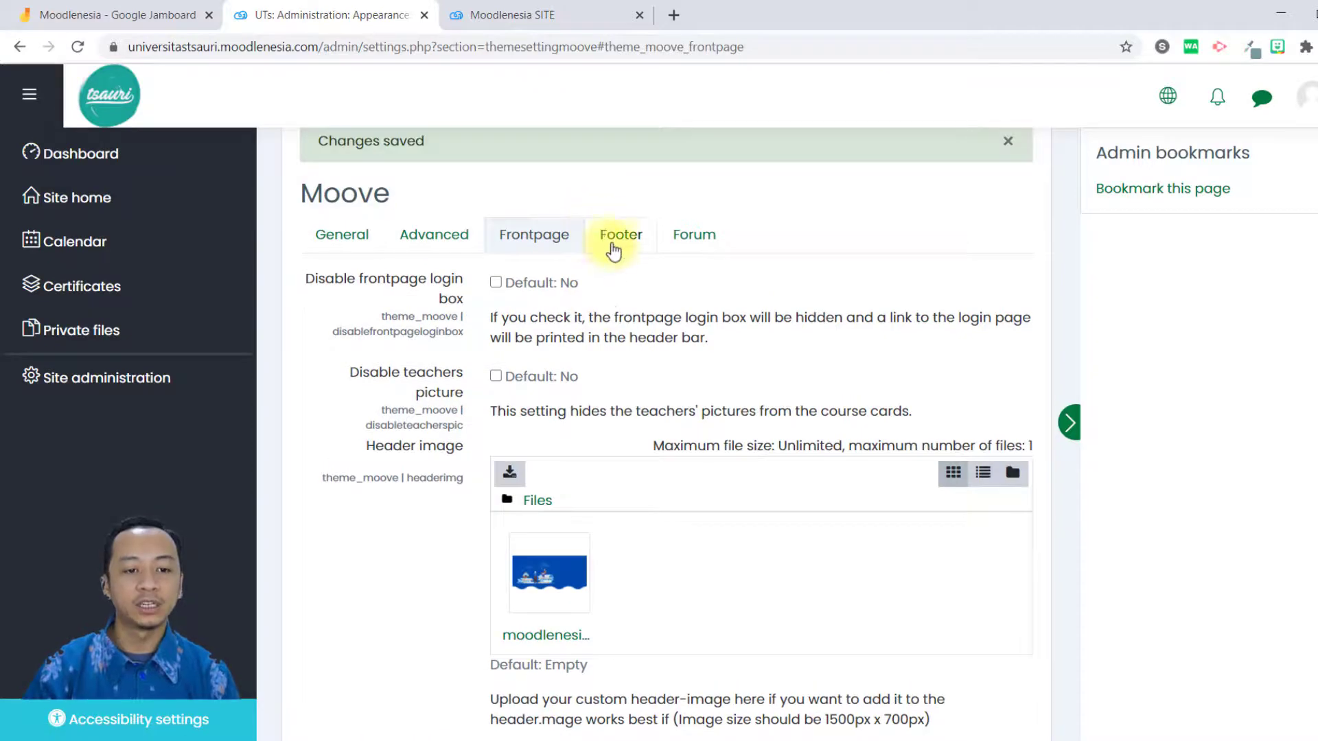
left_click(615, 235)
left_click(683, 235)
left_click(630, 236)
left_click(550, 239)
left_click(676, 236)
left_click(607, 240)
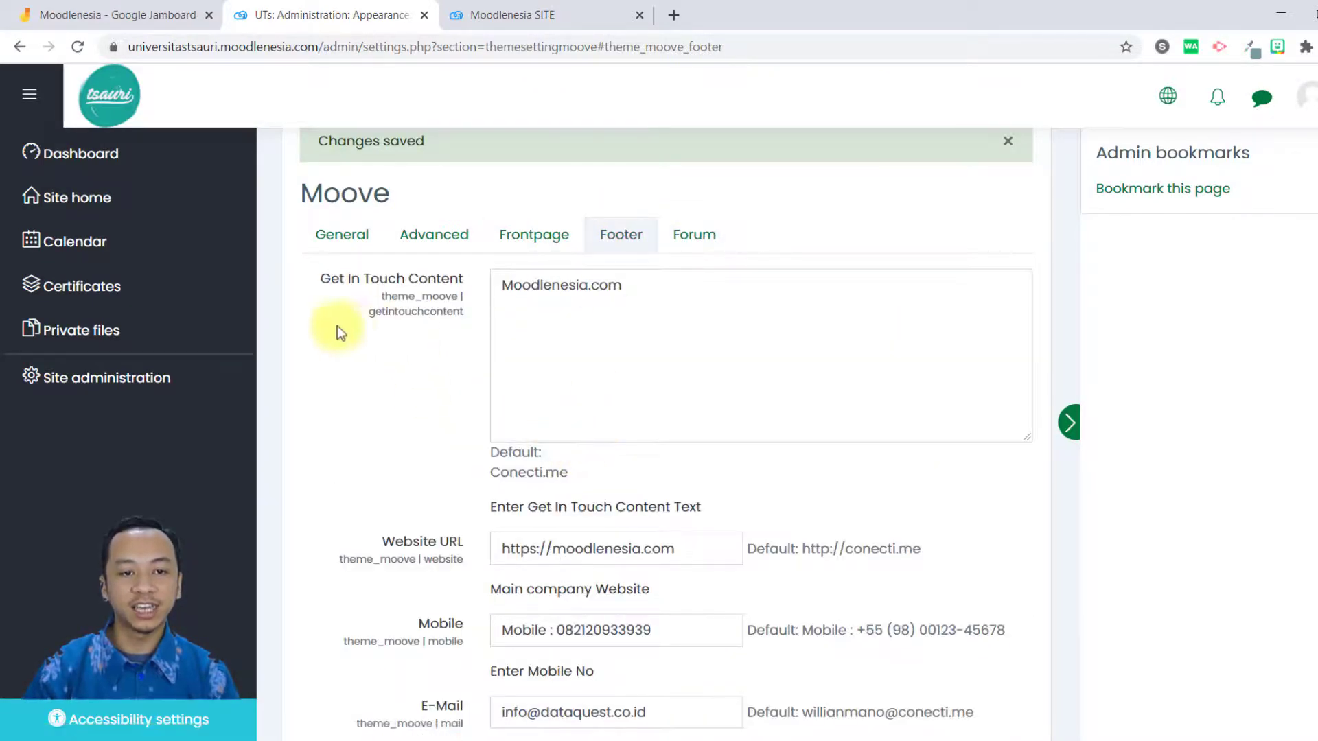
Compare the footer fields with the page's Stay in touch block, and replace the Get In Touch Content with "Universitas Tsauri".
scroll(429, 365, "down", 20)
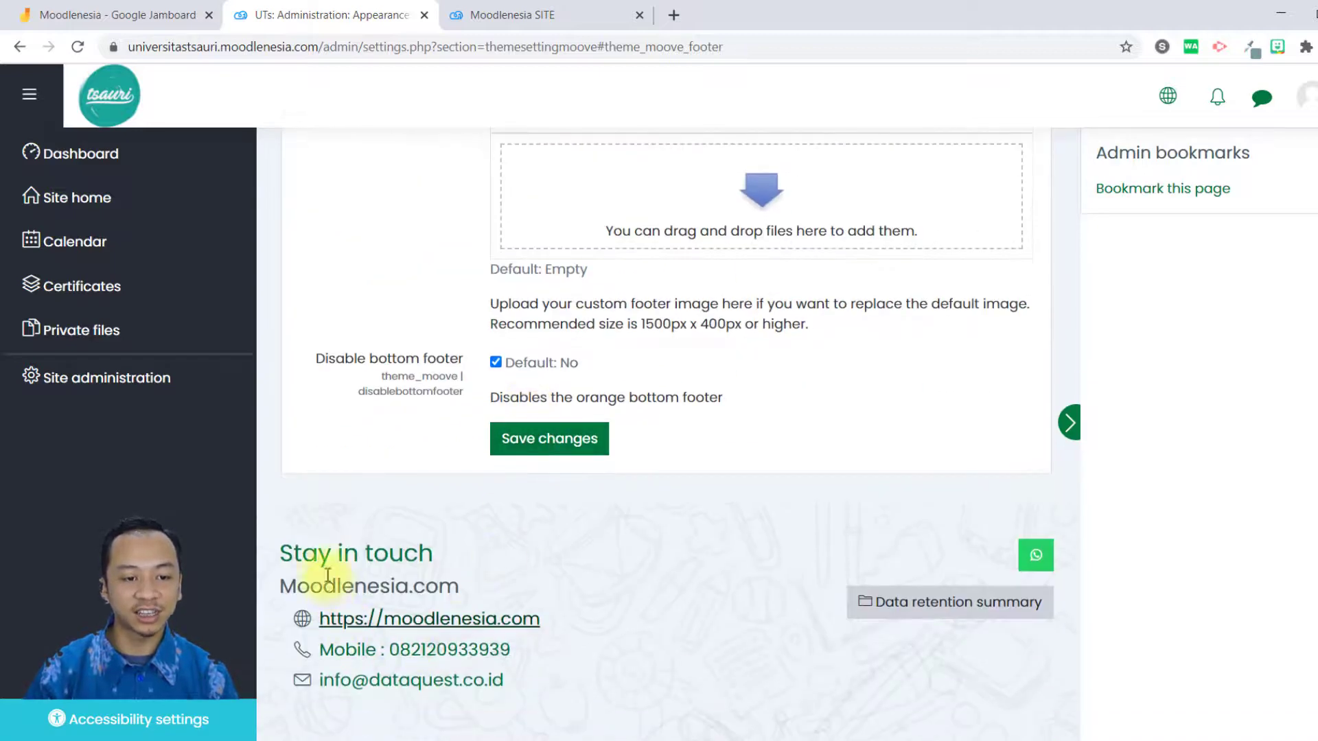
scroll(714, 336, "up", 15)
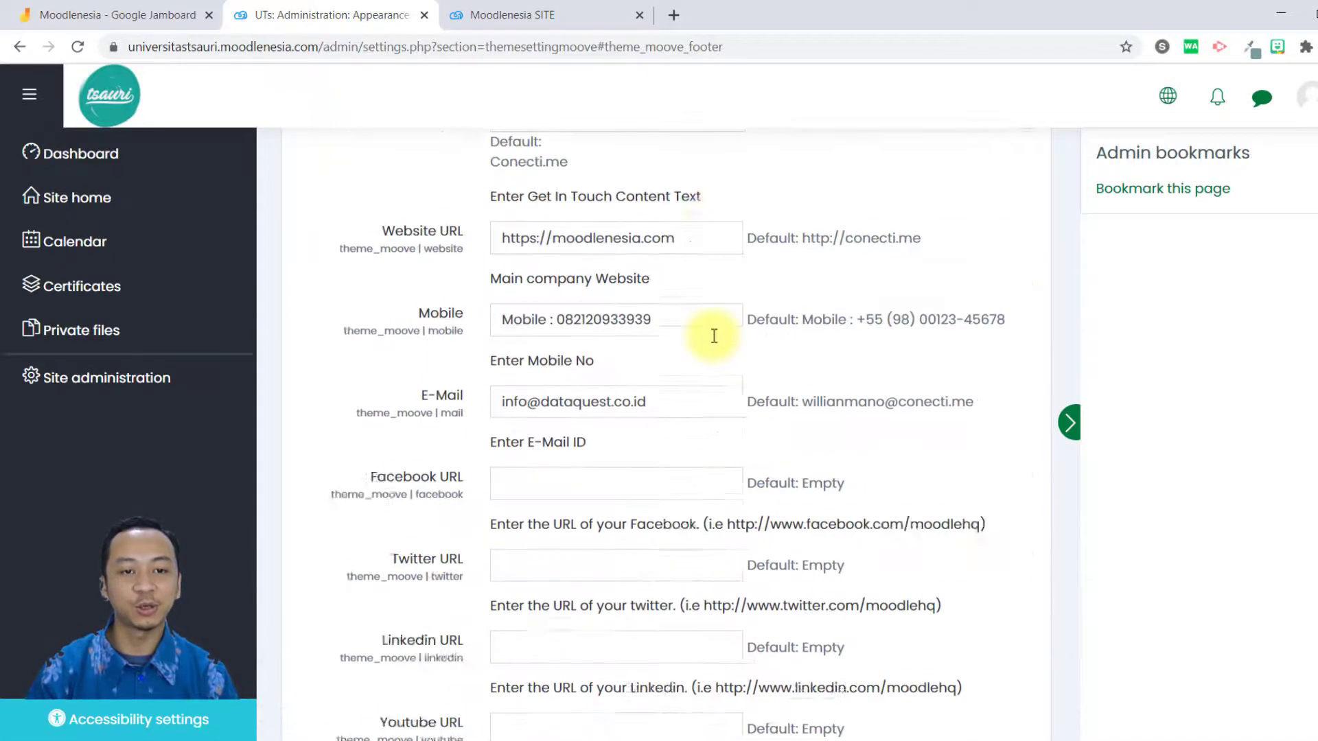
scroll(706, 342, "up", 1)
scroll(670, 356, "down", 1)
scroll(671, 347, "up", 1)
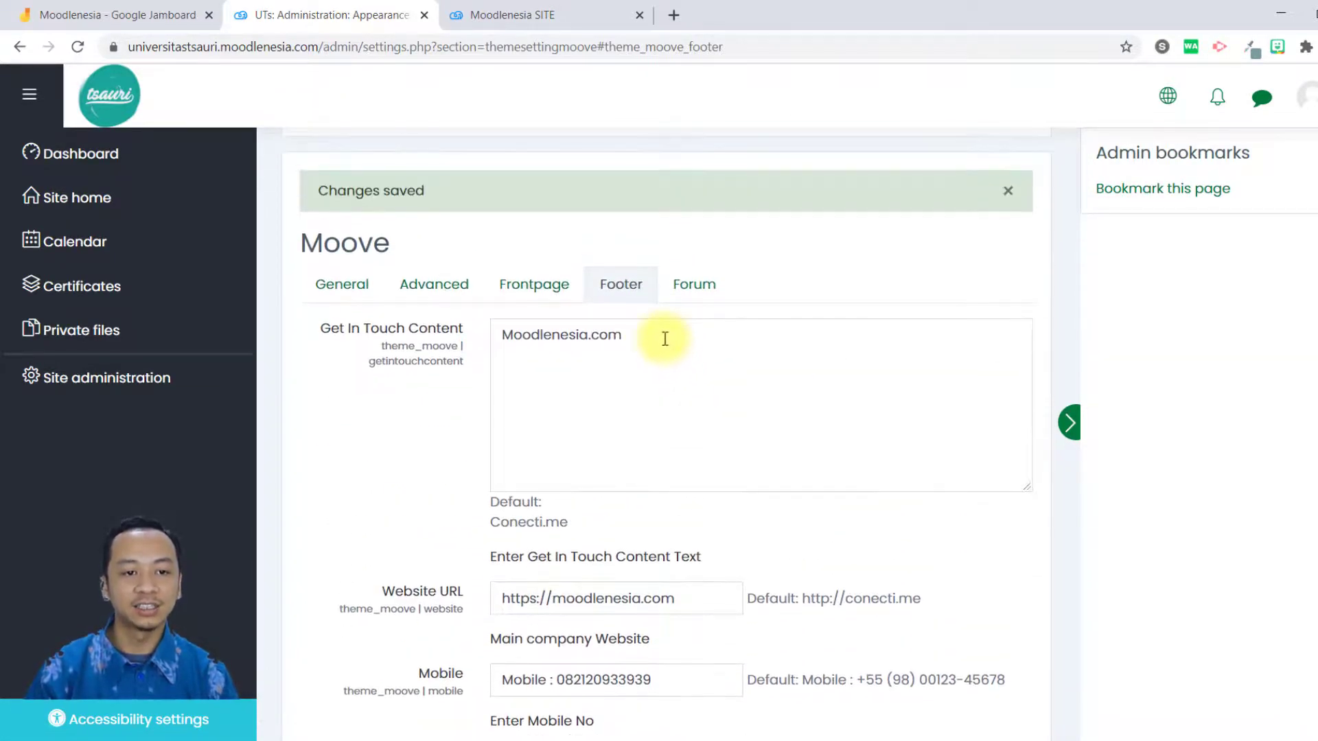
left_click_drag(666, 336, 499, 340)
type("Uni")
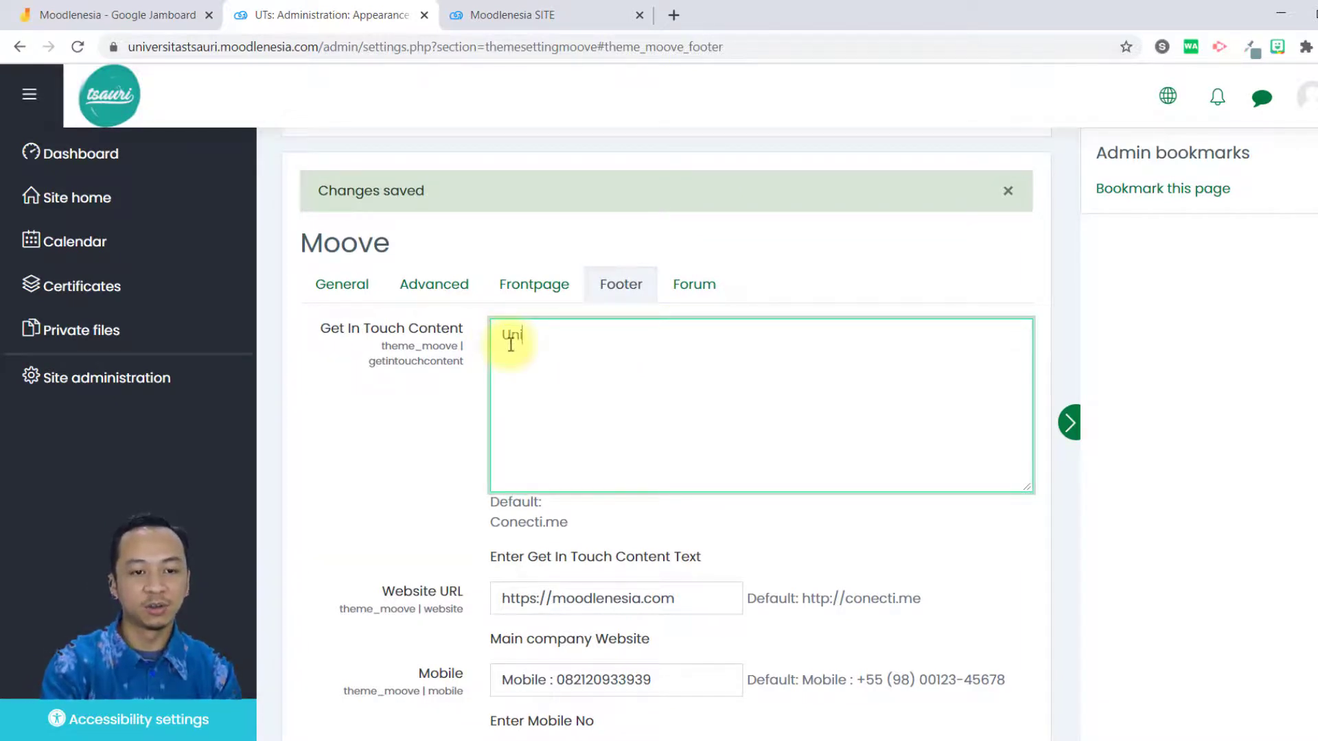
type("versitas Tsauri")
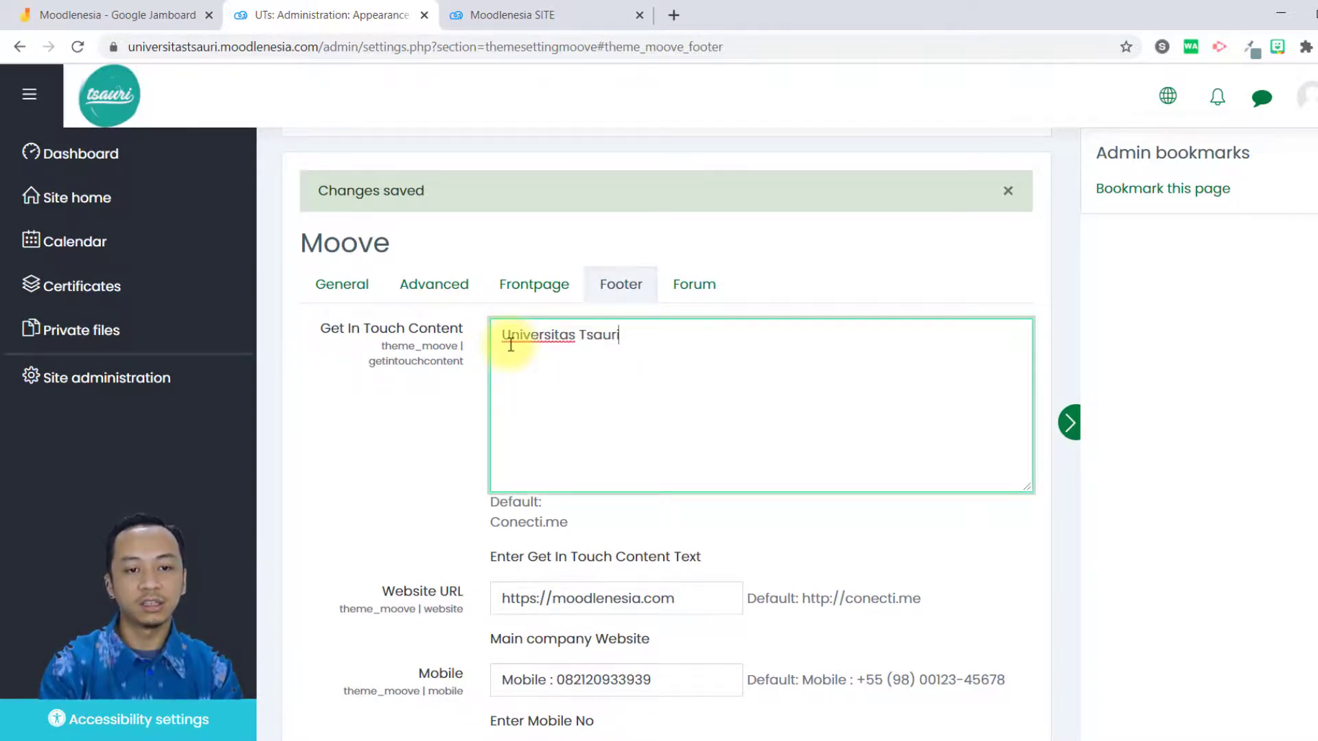
scroll(511, 345, "down", 3)
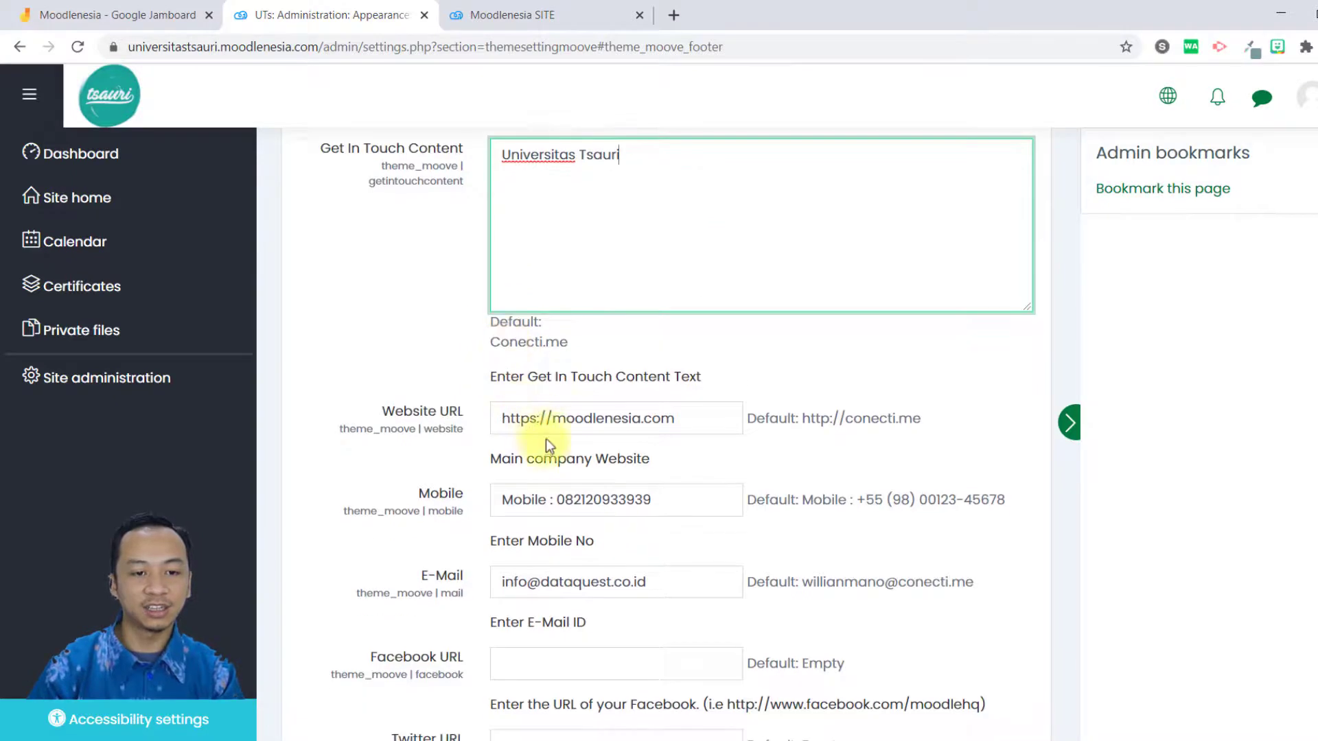
left_click_drag(314, 48, 123, 48)
key("ctrl+c")
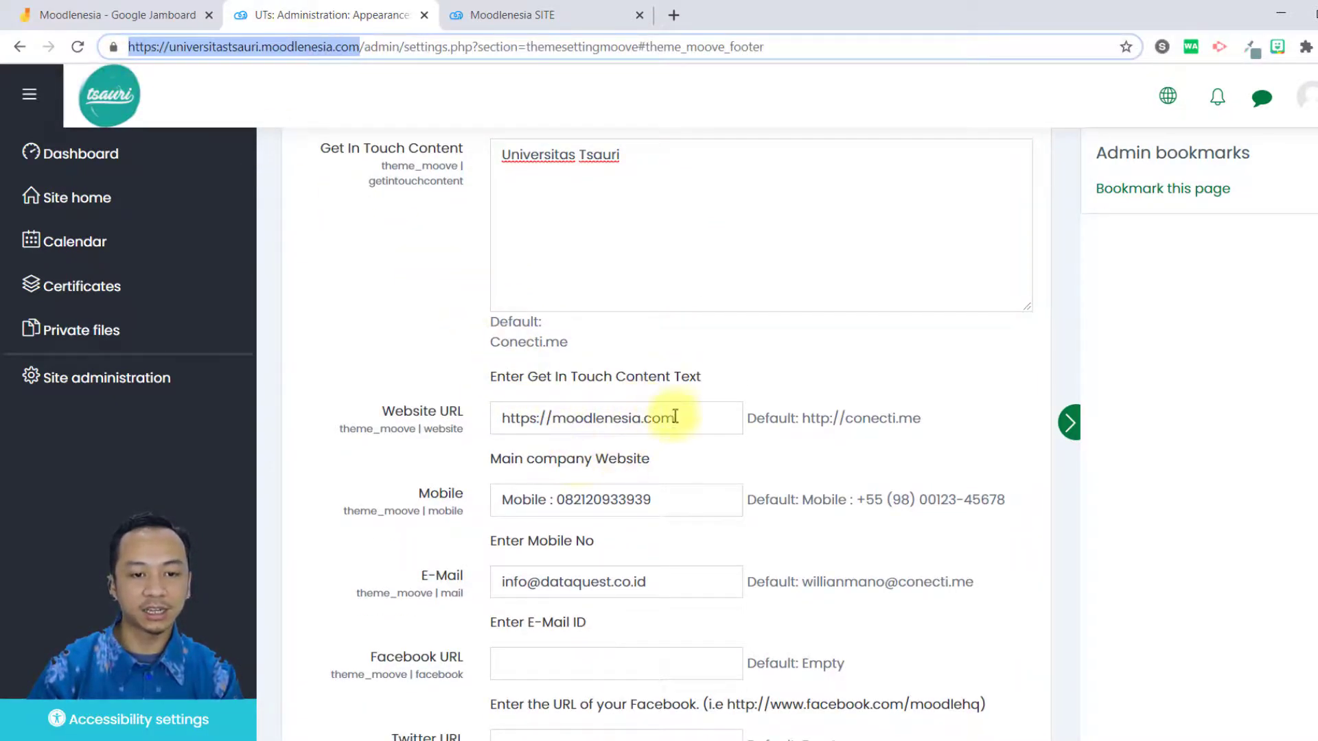
left_click(696, 412)
key("ctrl+a")
key("ctrl+v")
left_click(666, 503)
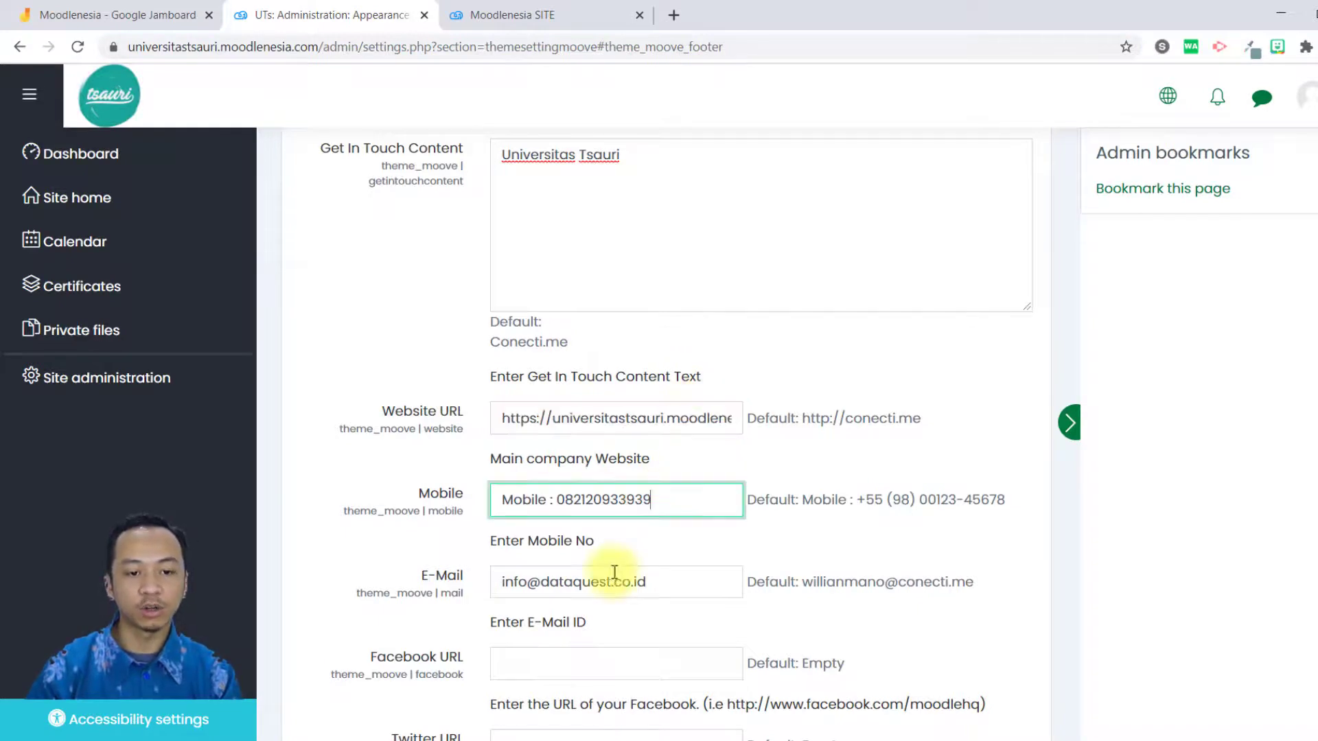
scroll(613, 572, "down", 12)
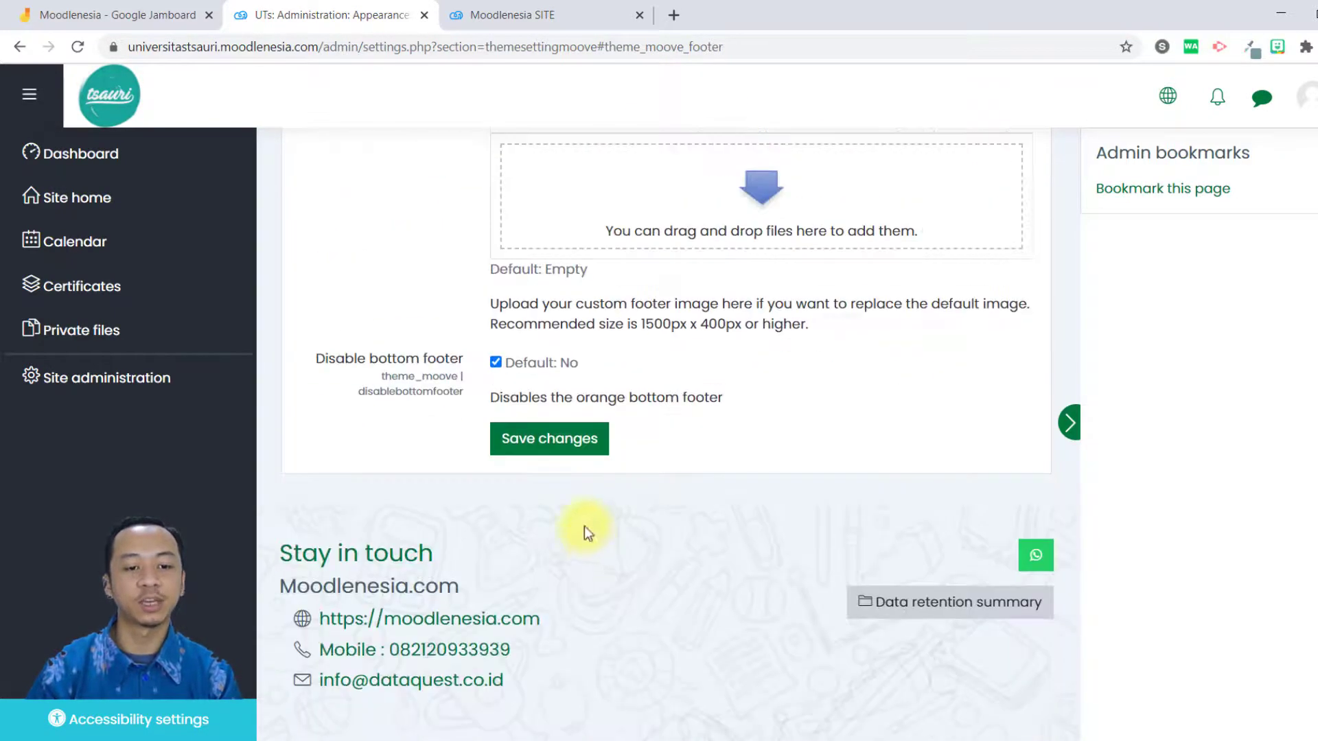
left_click(547, 437)
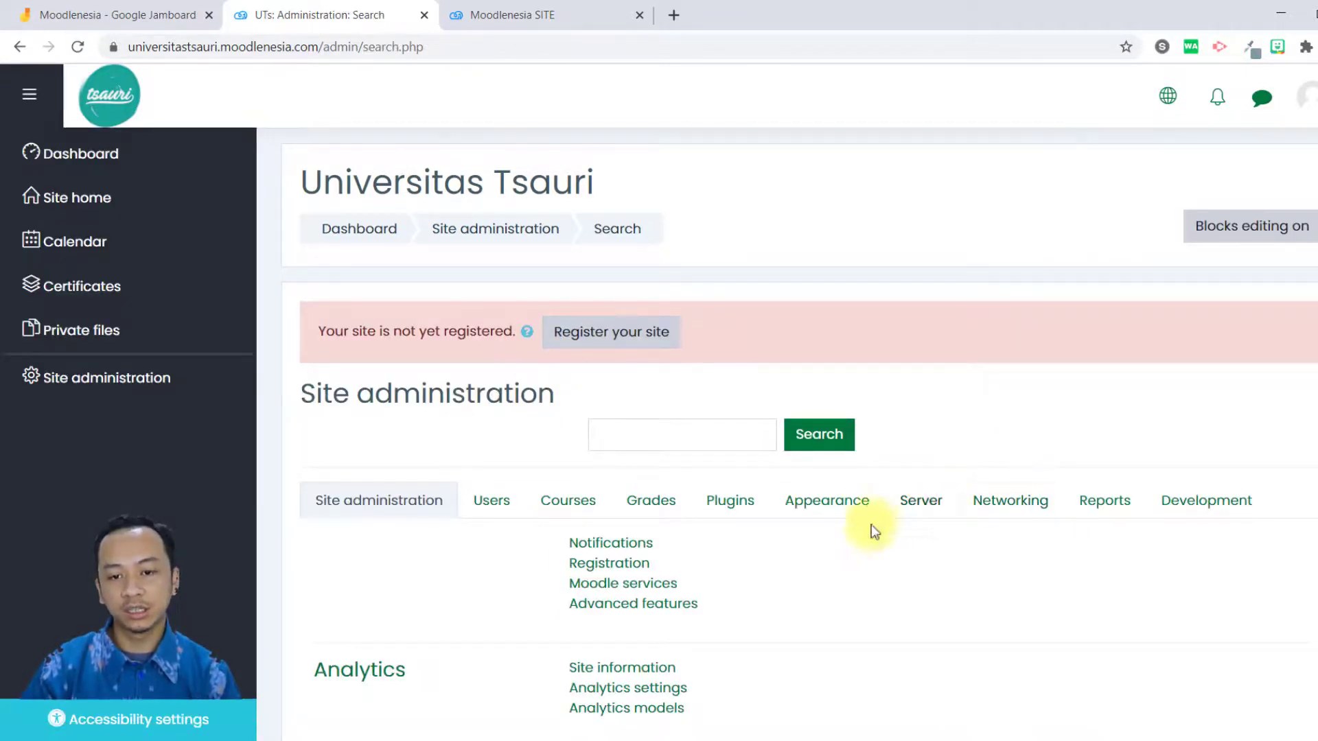
Open the Appearance category of Site administration and examine its settings, the Themes list and the Stay in touch footer block.
left_click(848, 501)
scroll(619, 479, "down", 6)
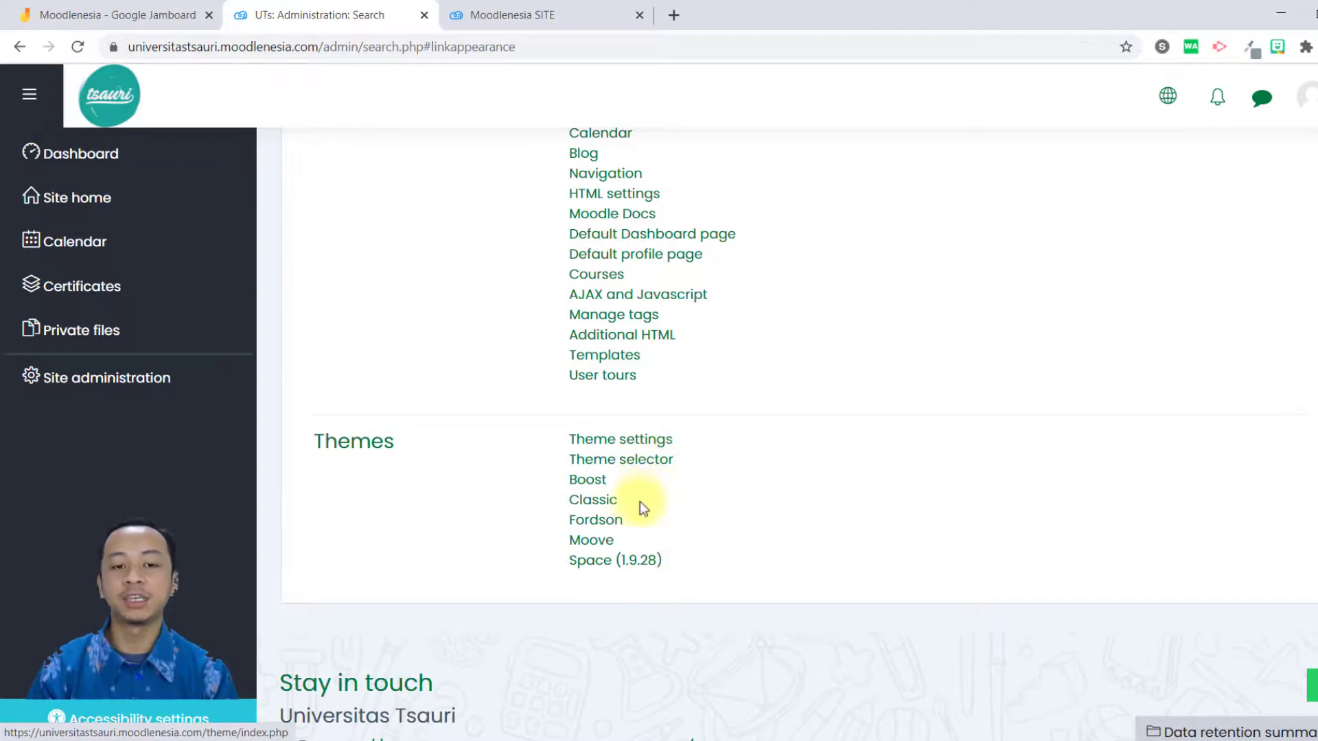
scroll(382, 579, "down", 2)
left_click_drag(325, 578, 458, 578)
left_click(575, 545)
scroll(518, 510, "up", 9)
scroll(480, 559, "down", 5)
scroll(480, 580, "up", 5)
scroll(505, 606, "down", 1)
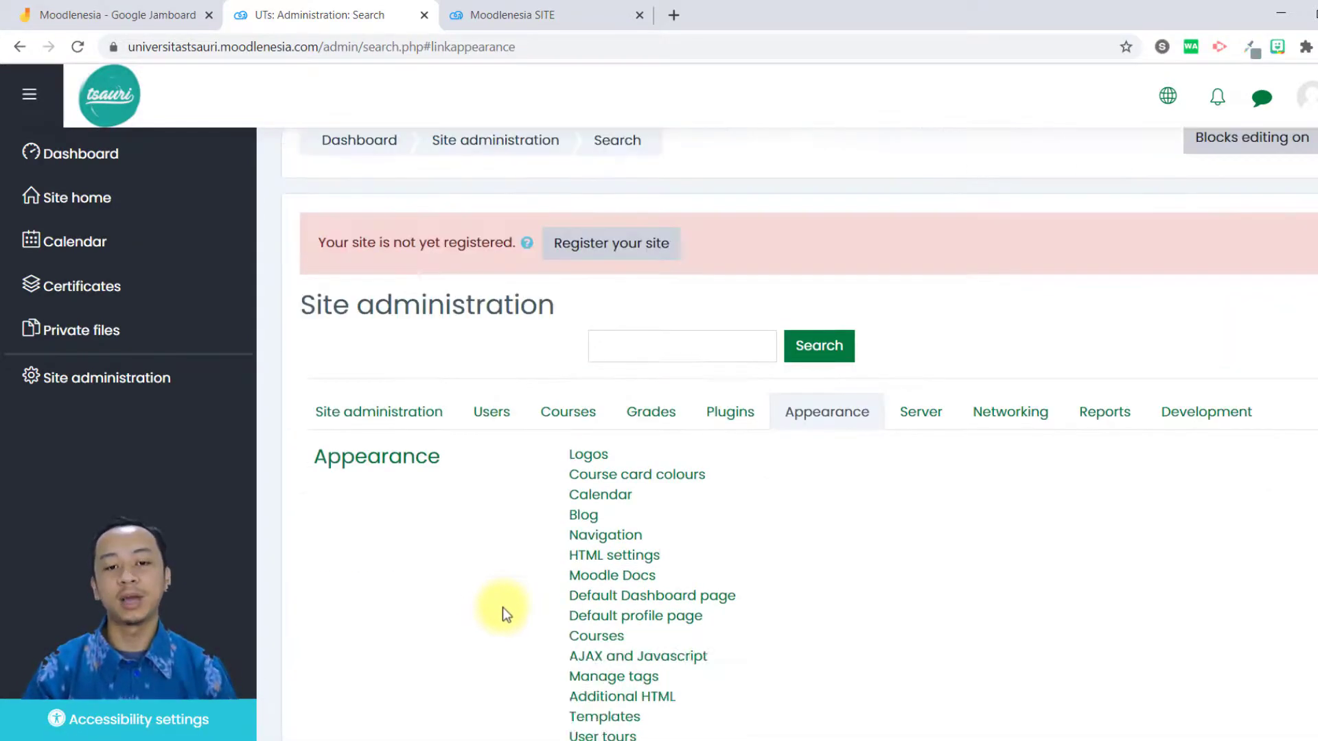
scroll(503, 611, "down", 6)
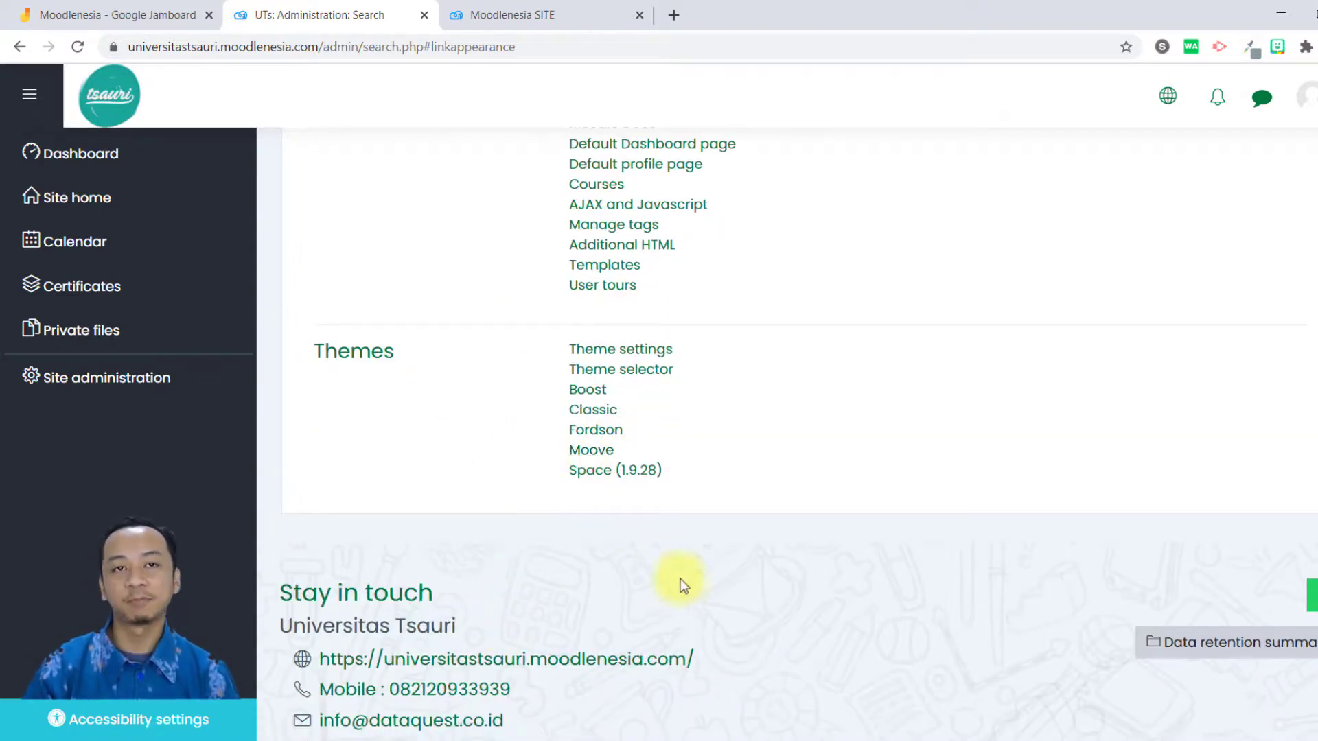